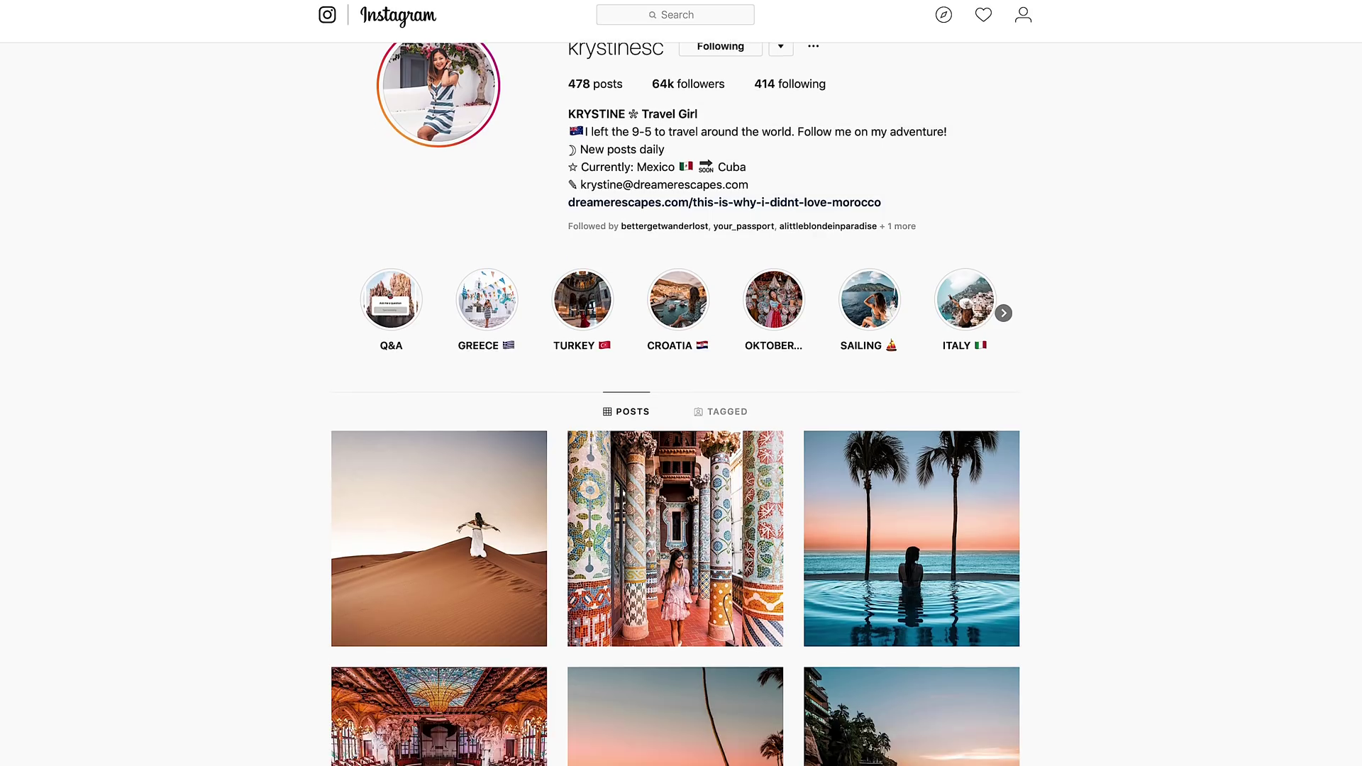
Browse the travel photographer's Instagram photo grid and view the Marrakech indoor pool post
scroll(676, 395, "down", 10)
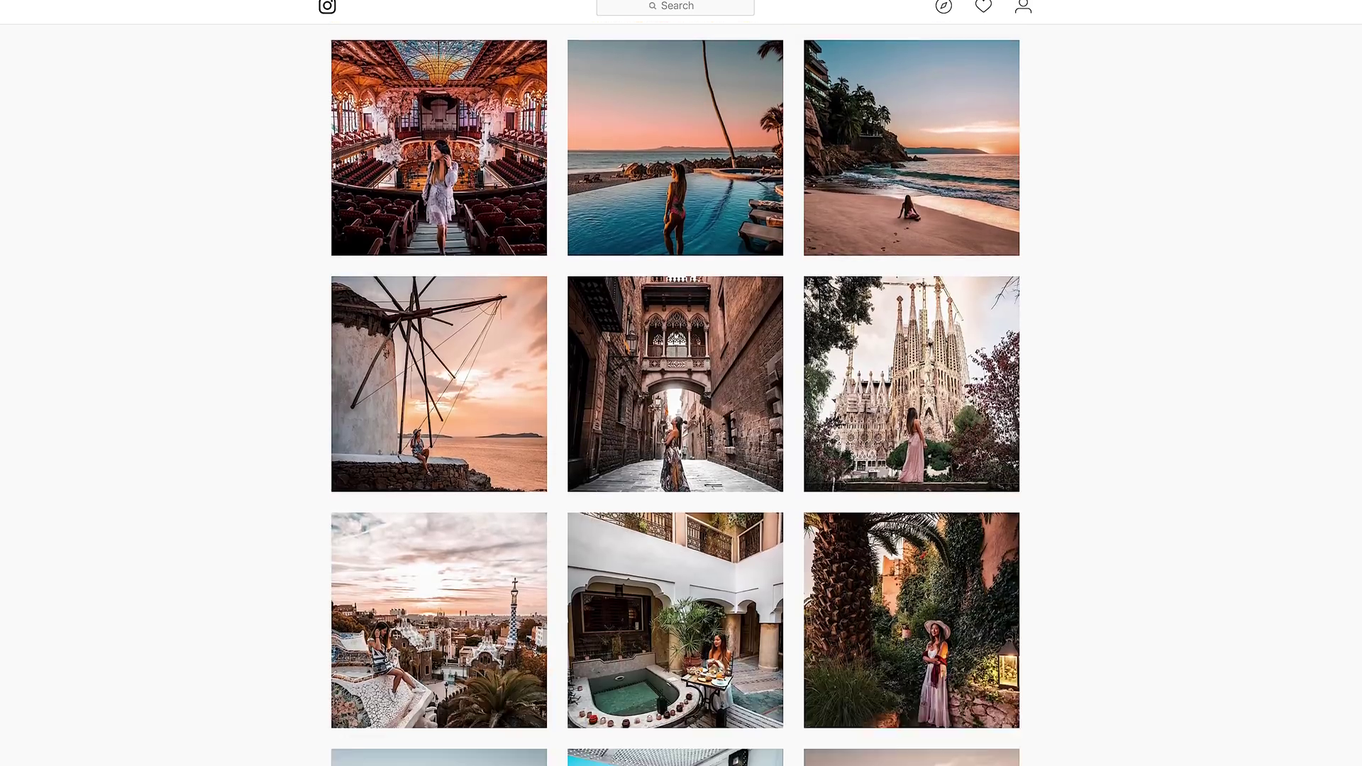
scroll(1157, 246, "down", 9)
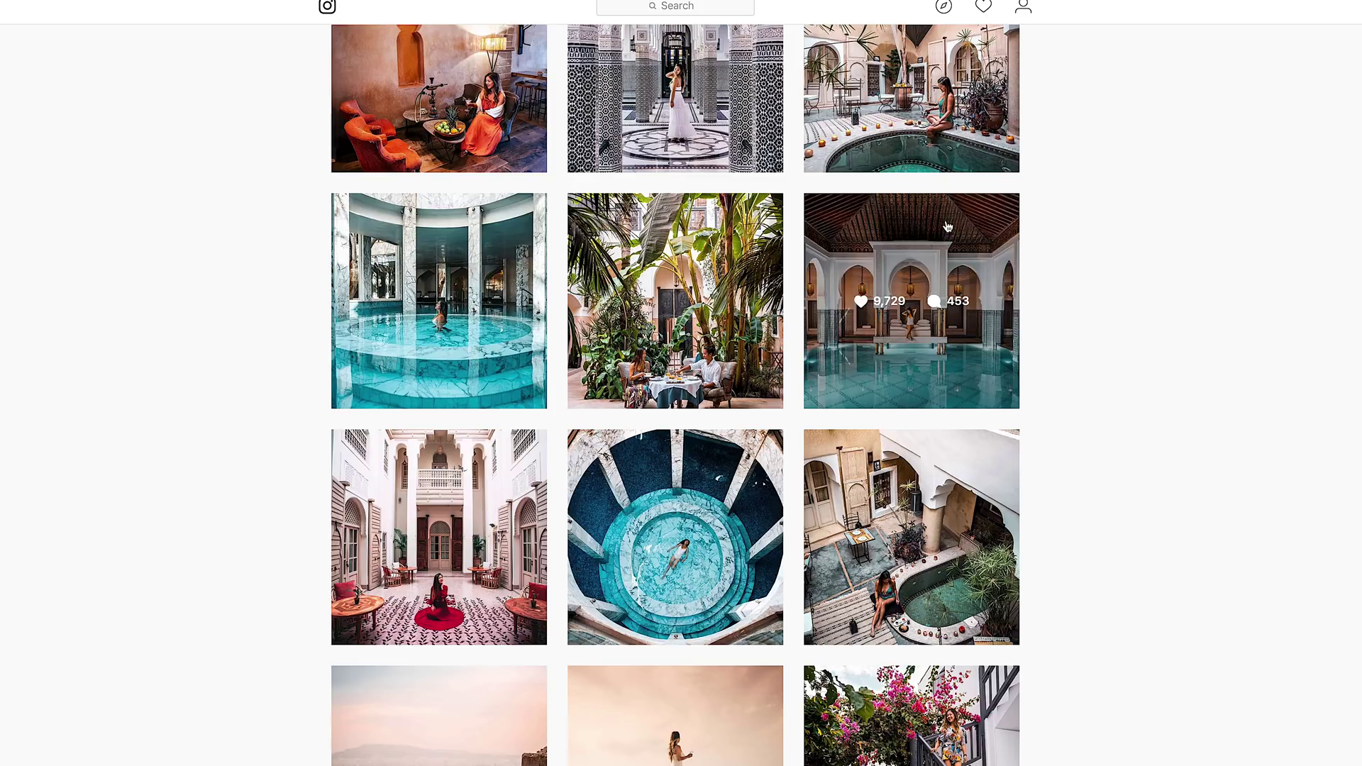
left_click(1016, 236)
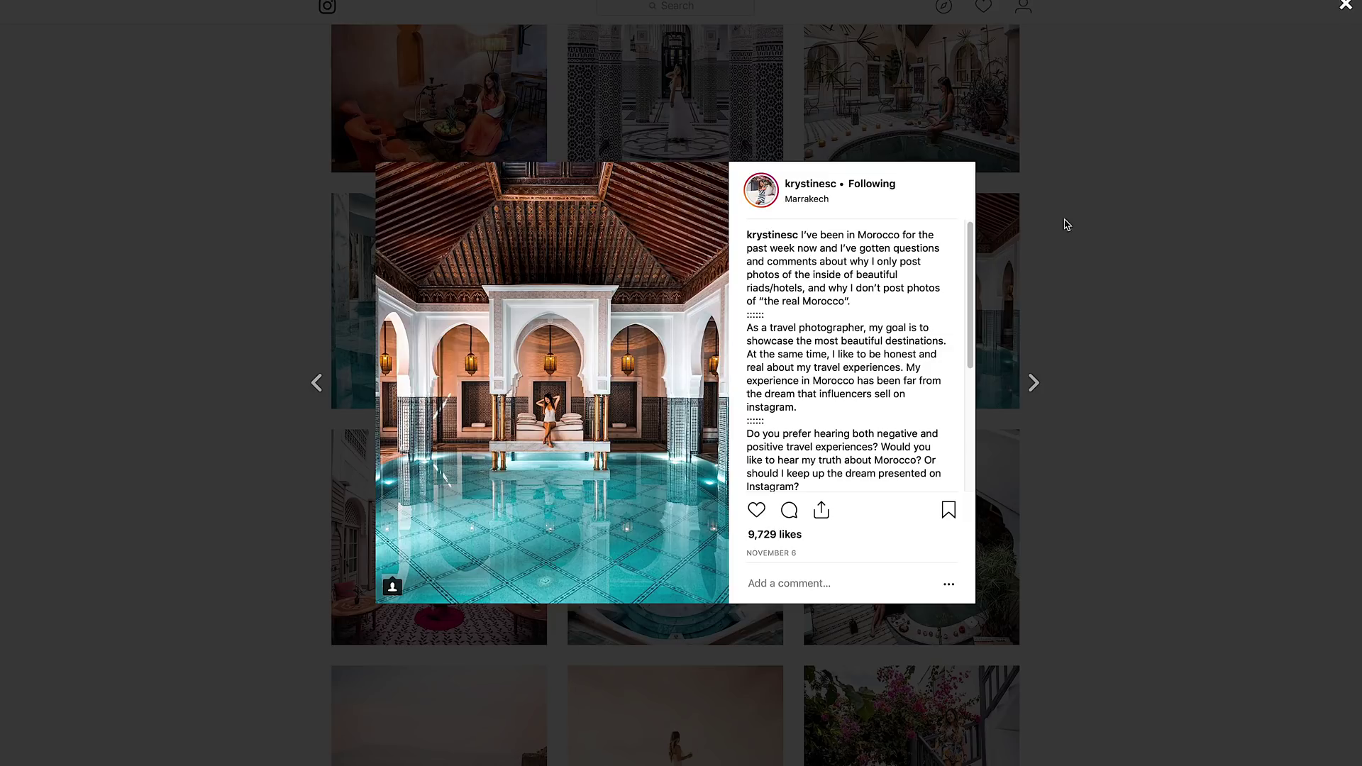
left_click(1126, 183)
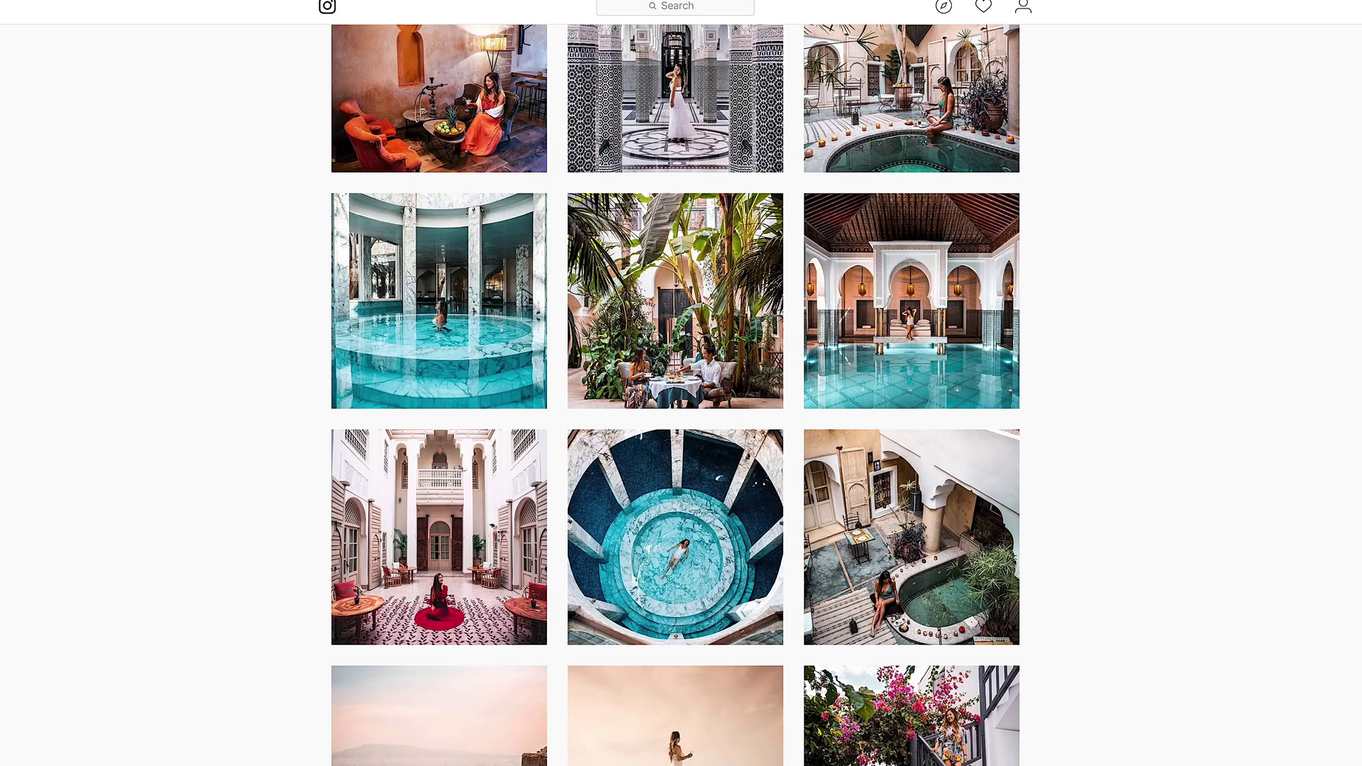
scroll(675, 394, "down", 1)
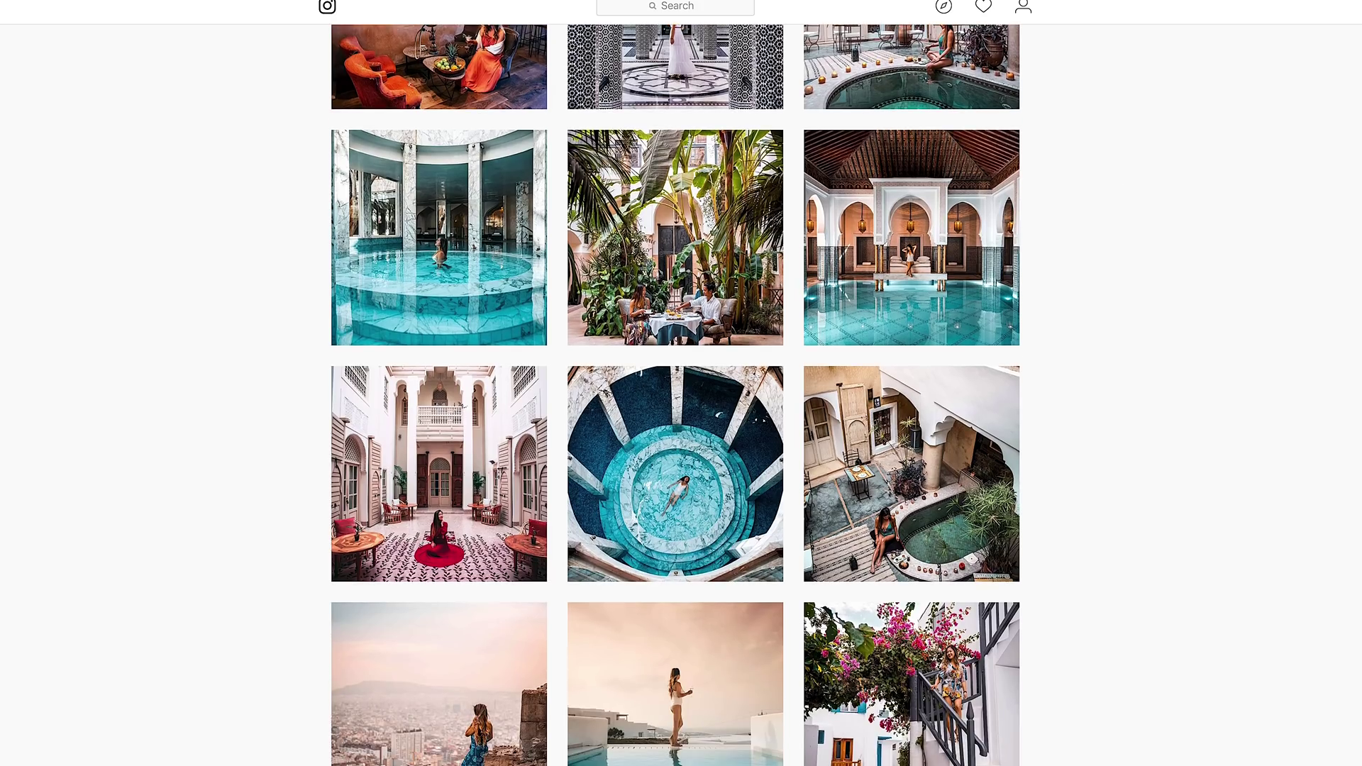
scroll(675, 394, "down", 6)
scroll(675, 395, "down", 5)
scroll(675, 394, "down", 4)
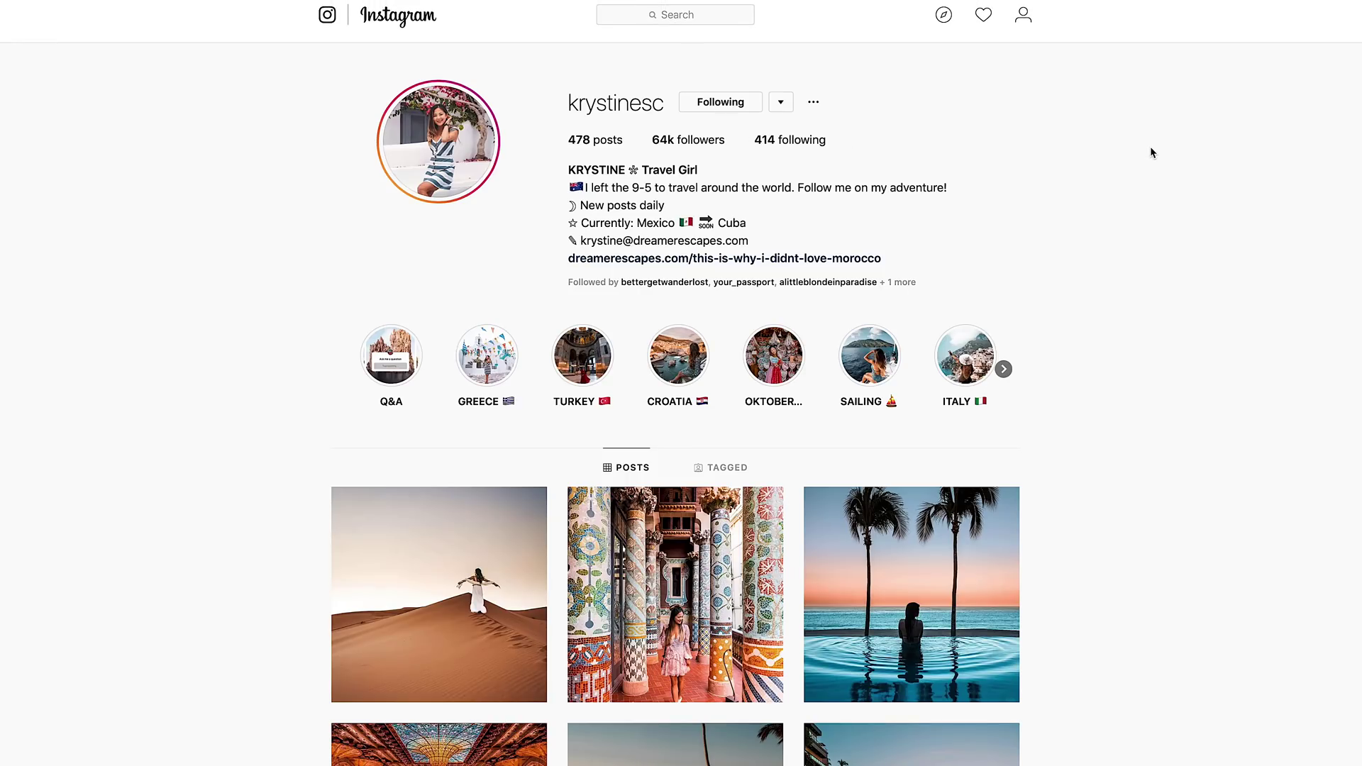
scroll(675, 394, "down", 4)
scroll(676, 394, "down", 9)
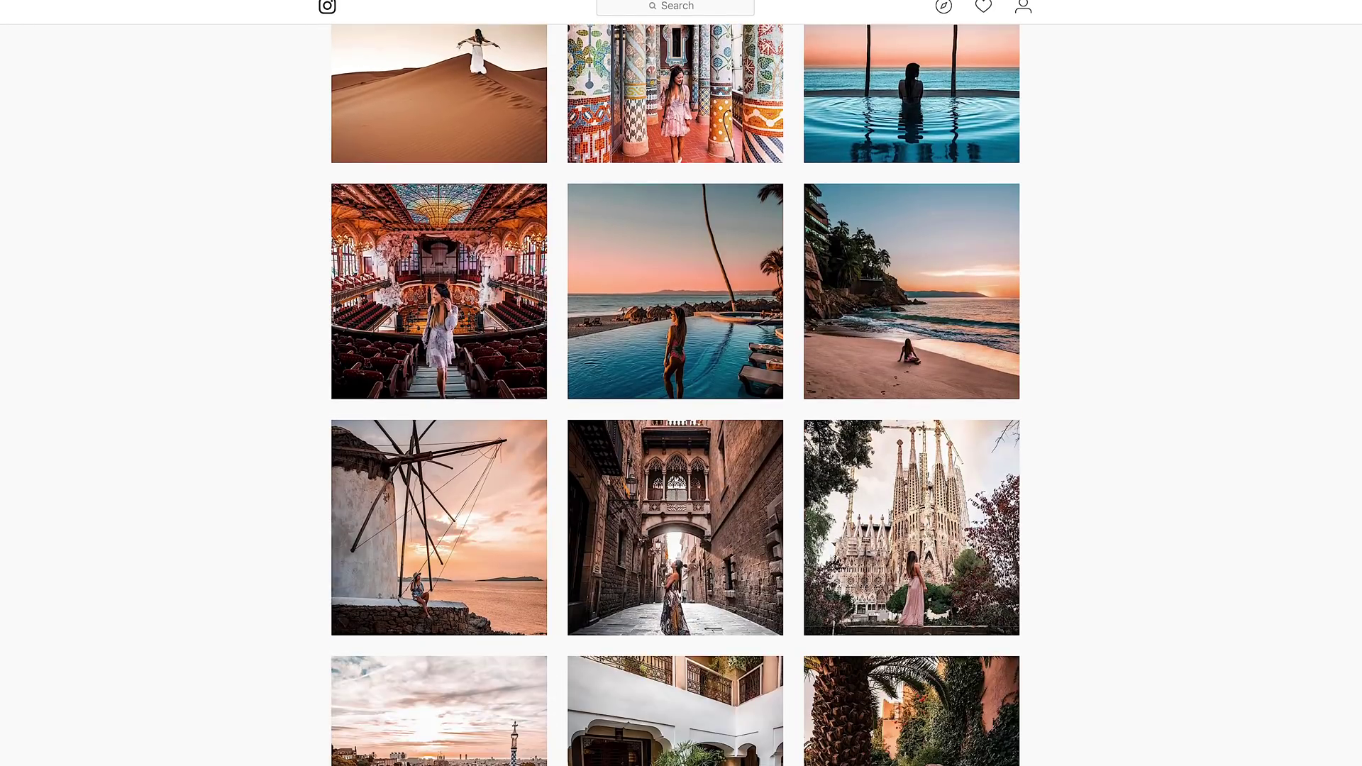
scroll(675, 394, "down", 7)
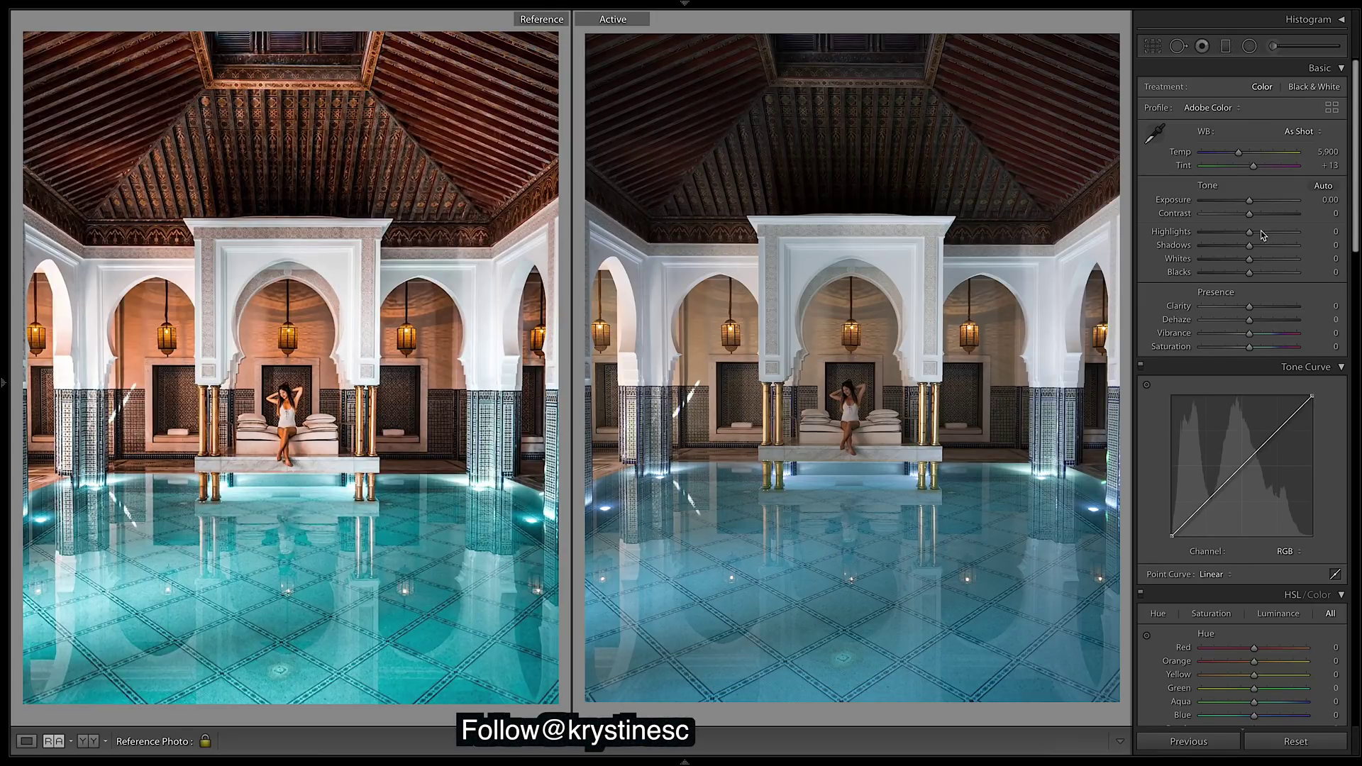
Switch to Lightroom and enable lens profile corrections for the active pool photo
left_click_drag(1356, 122, 1343, 436)
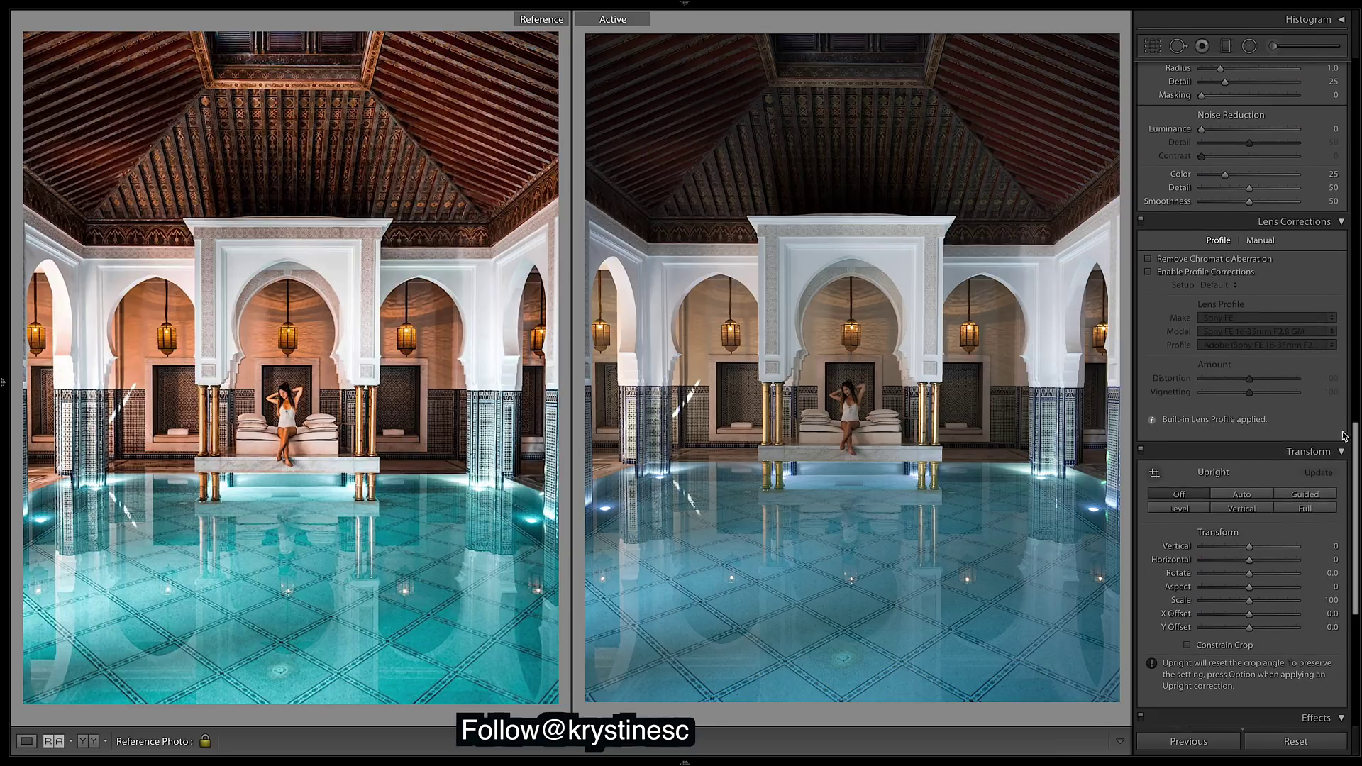
left_click(1148, 272)
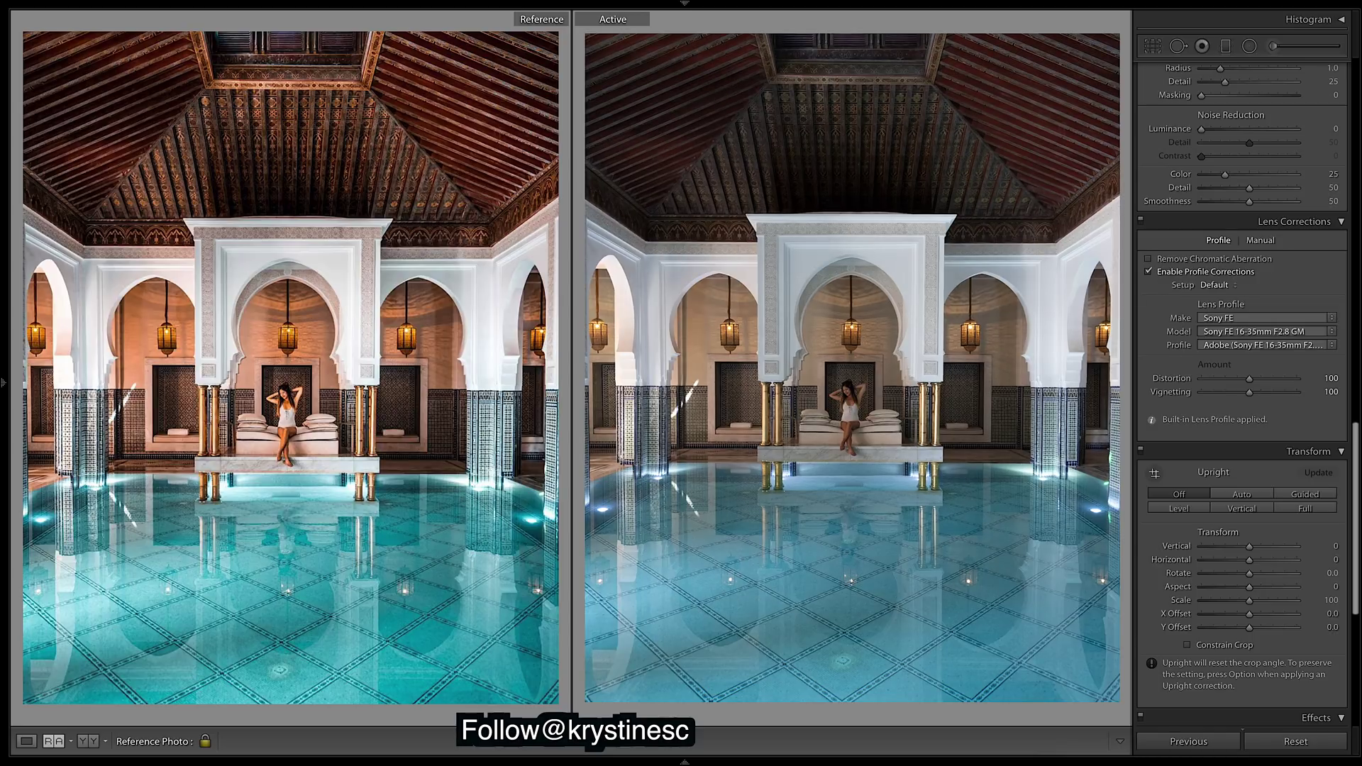
Set the white balance temperature to 6,400 and the exposure to +0.35
scroll(1358, 468, "up", 15)
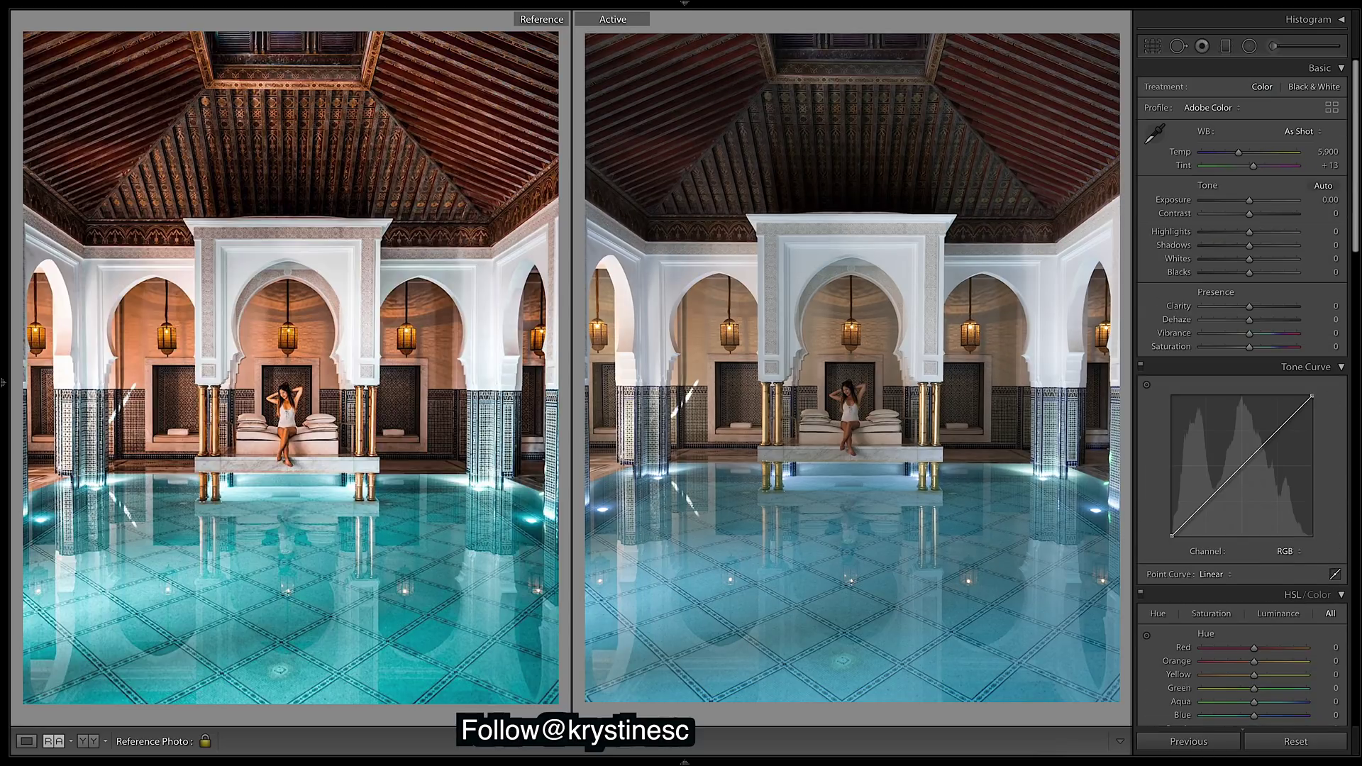
left_click(1326, 153)
type("6400")
key("Return")
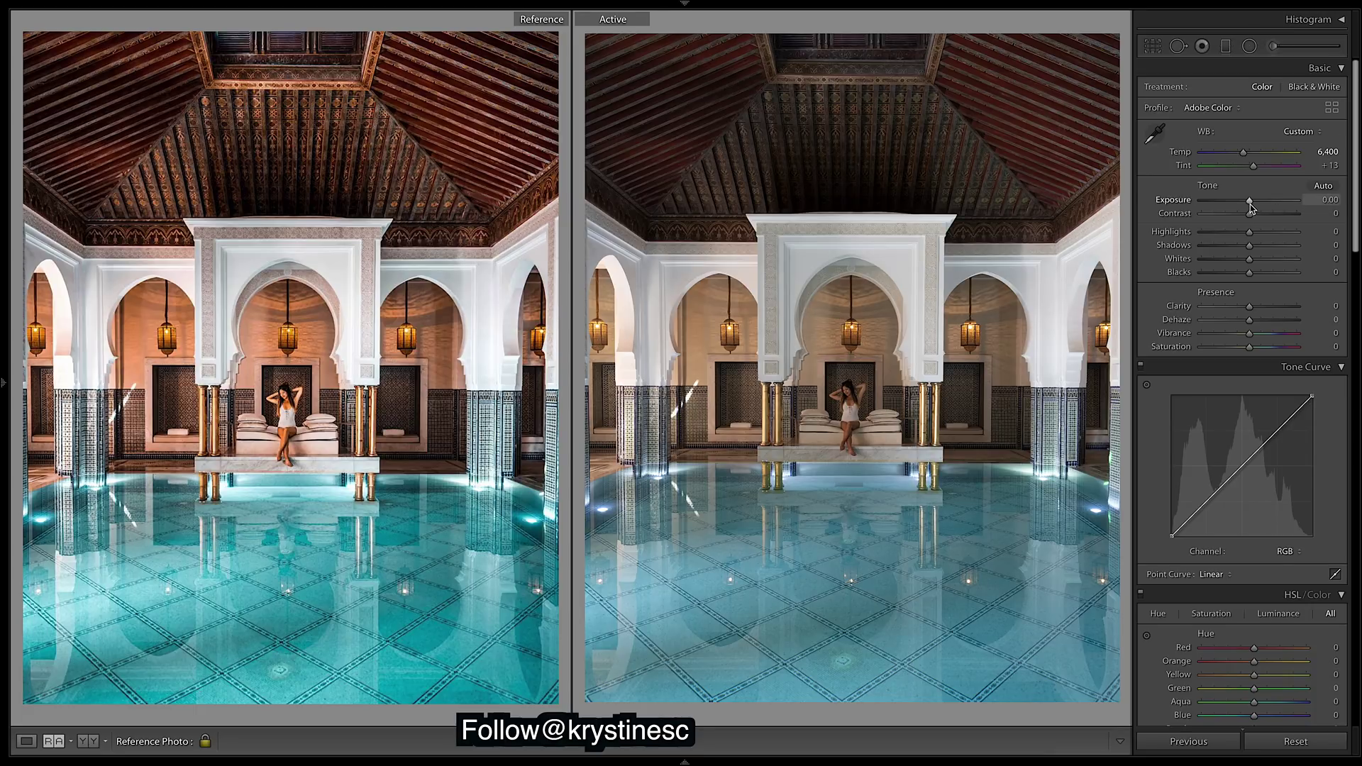
left_click_drag(1249, 205, 1253, 205)
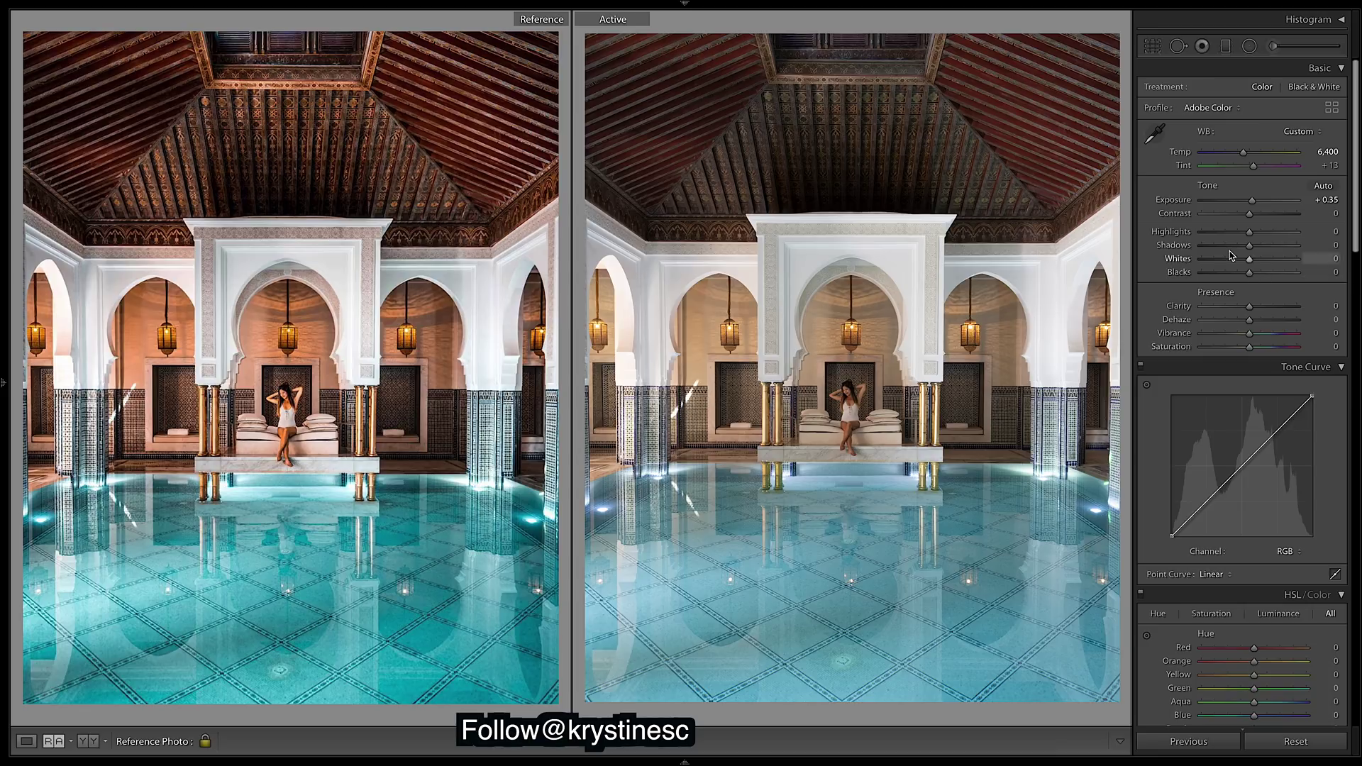
Set the highlights to -38 and the shadows to +4
left_click_drag(1250, 232, 1228, 235)
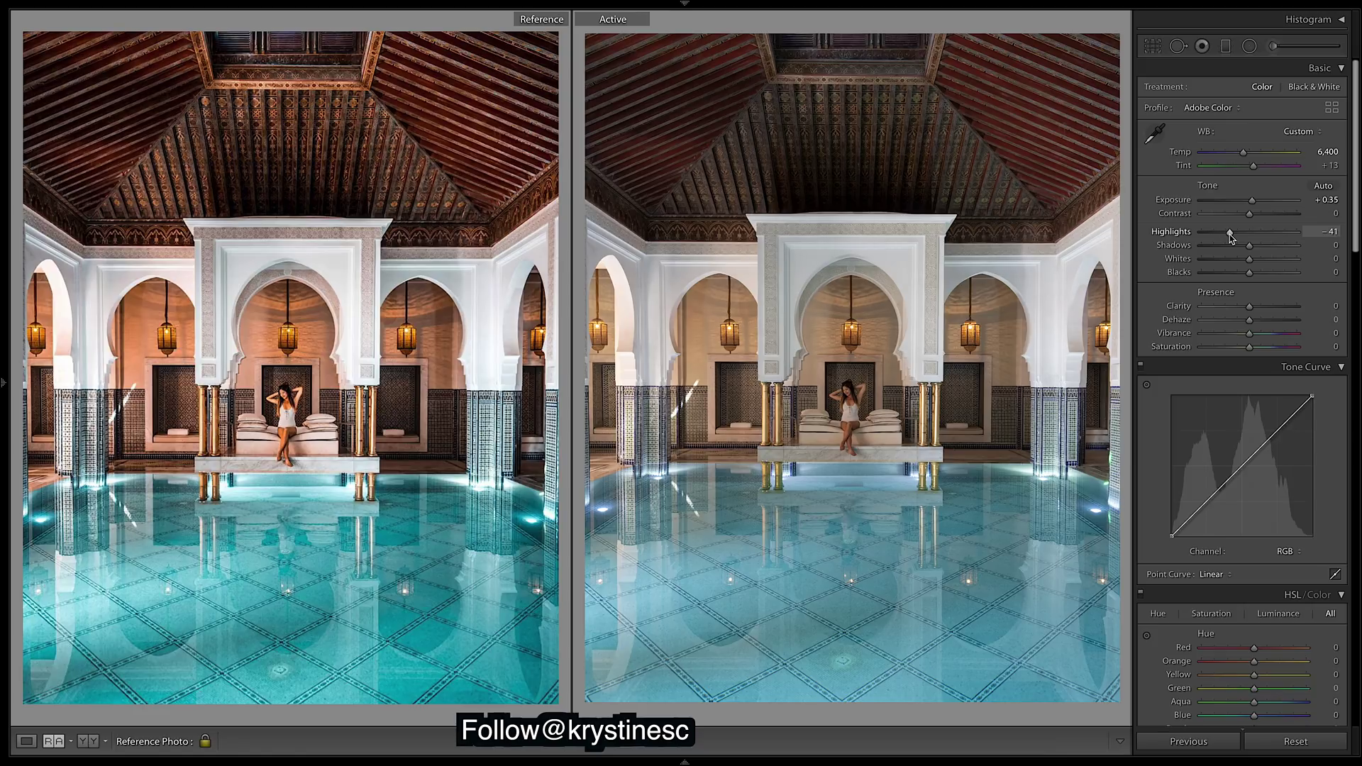
left_click_drag(1231, 238, 1232, 238)
left_click_drag(1250, 245, 1256, 252)
Set the clarity to +75 and the saturation to +25
left_click_drag(1272, 305, 1291, 313)
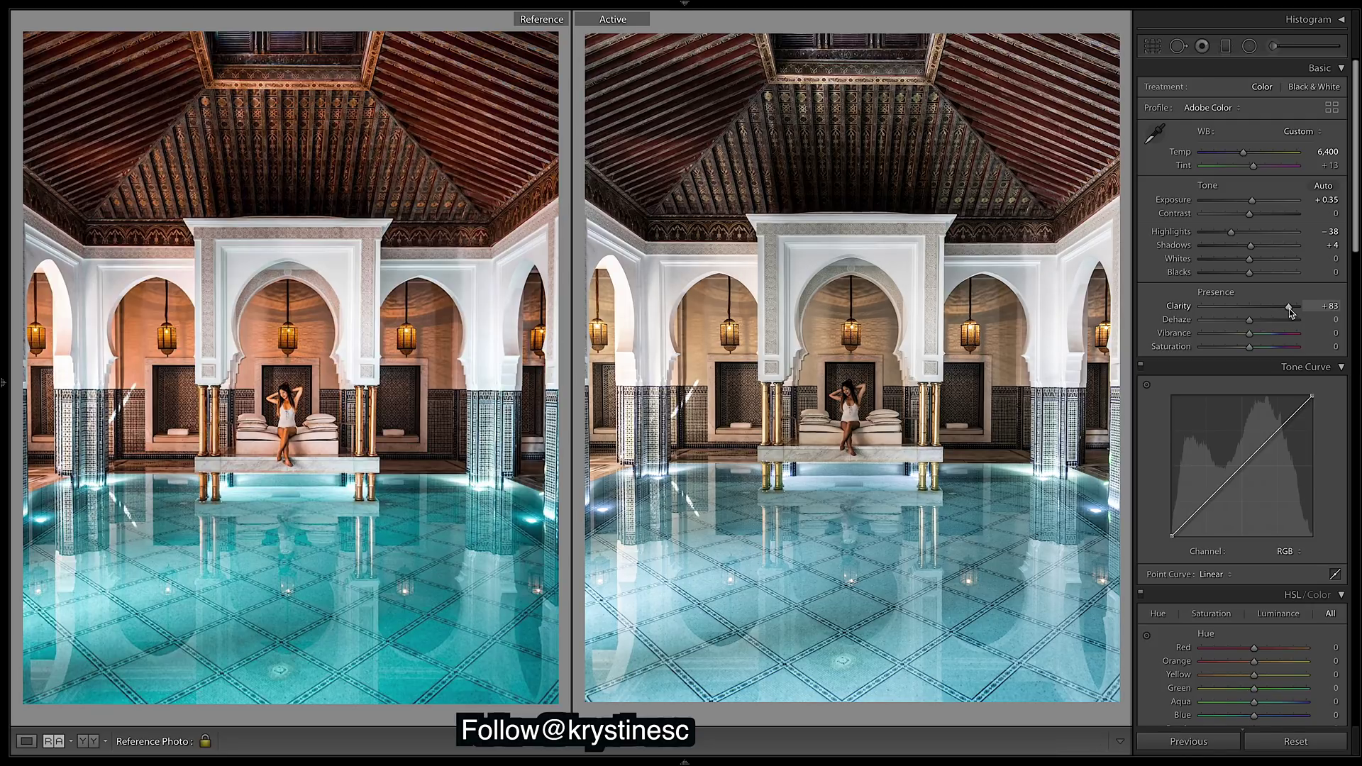
left_click_drag(1290, 308, 1287, 308)
left_click_drag(1287, 348, 1262, 356)
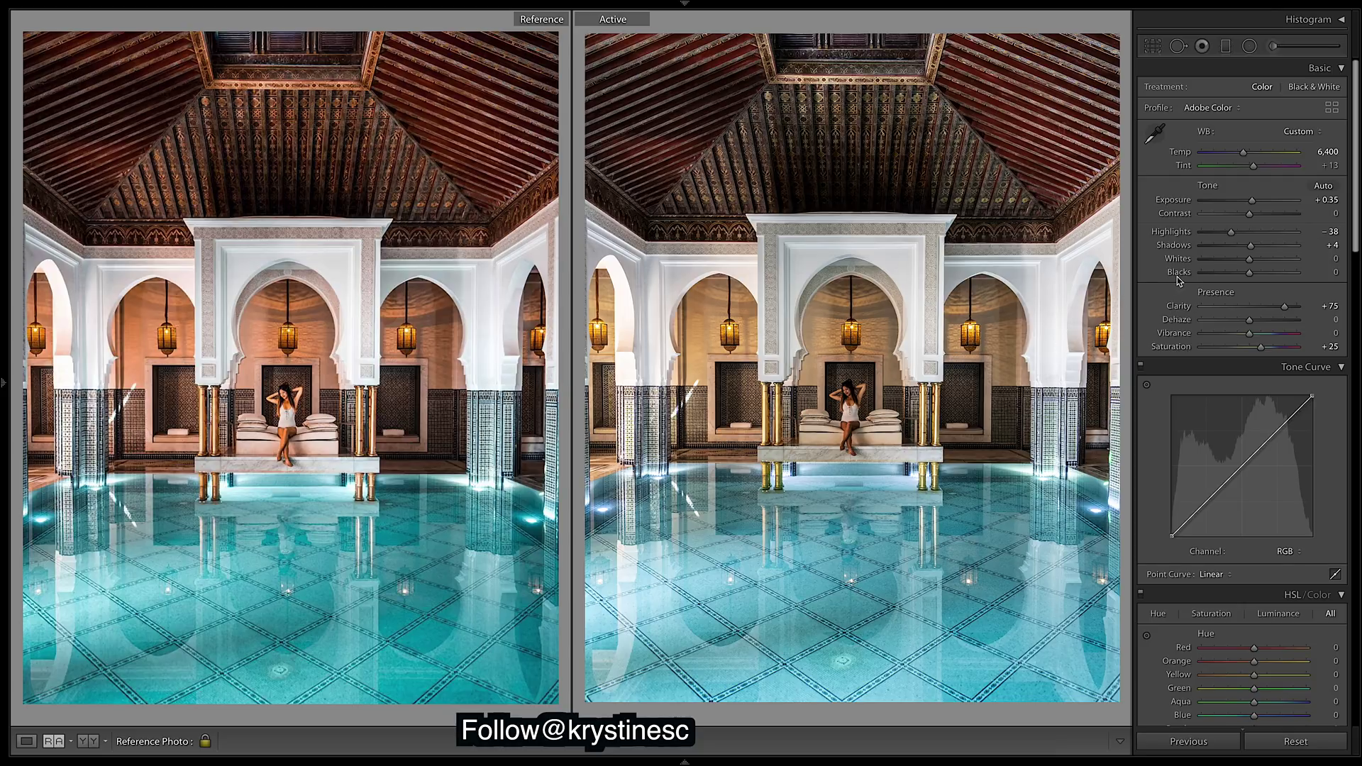
Set the shadows to +30, the whites to +29 and the blacks to +12
left_click_drag(1251, 246, 1267, 249)
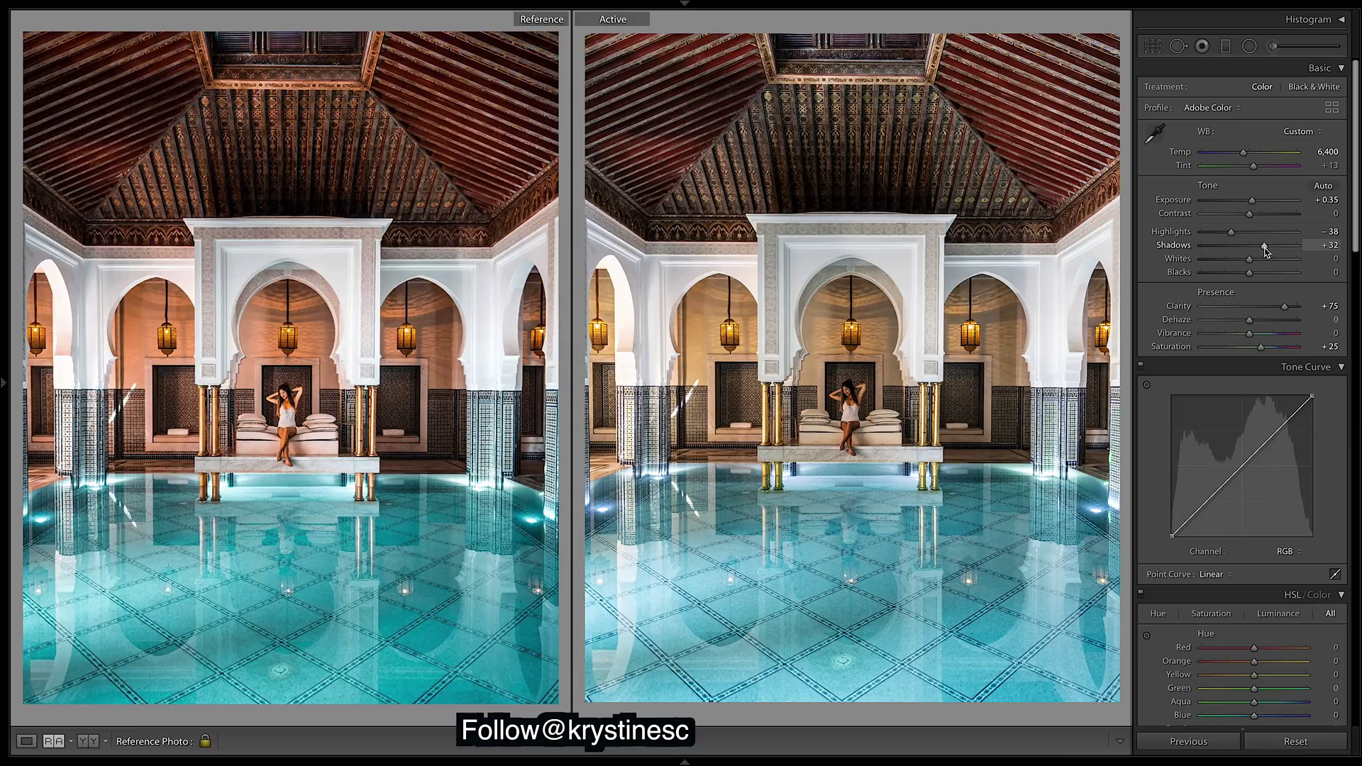
left_click_drag(1266, 250, 1266, 246)
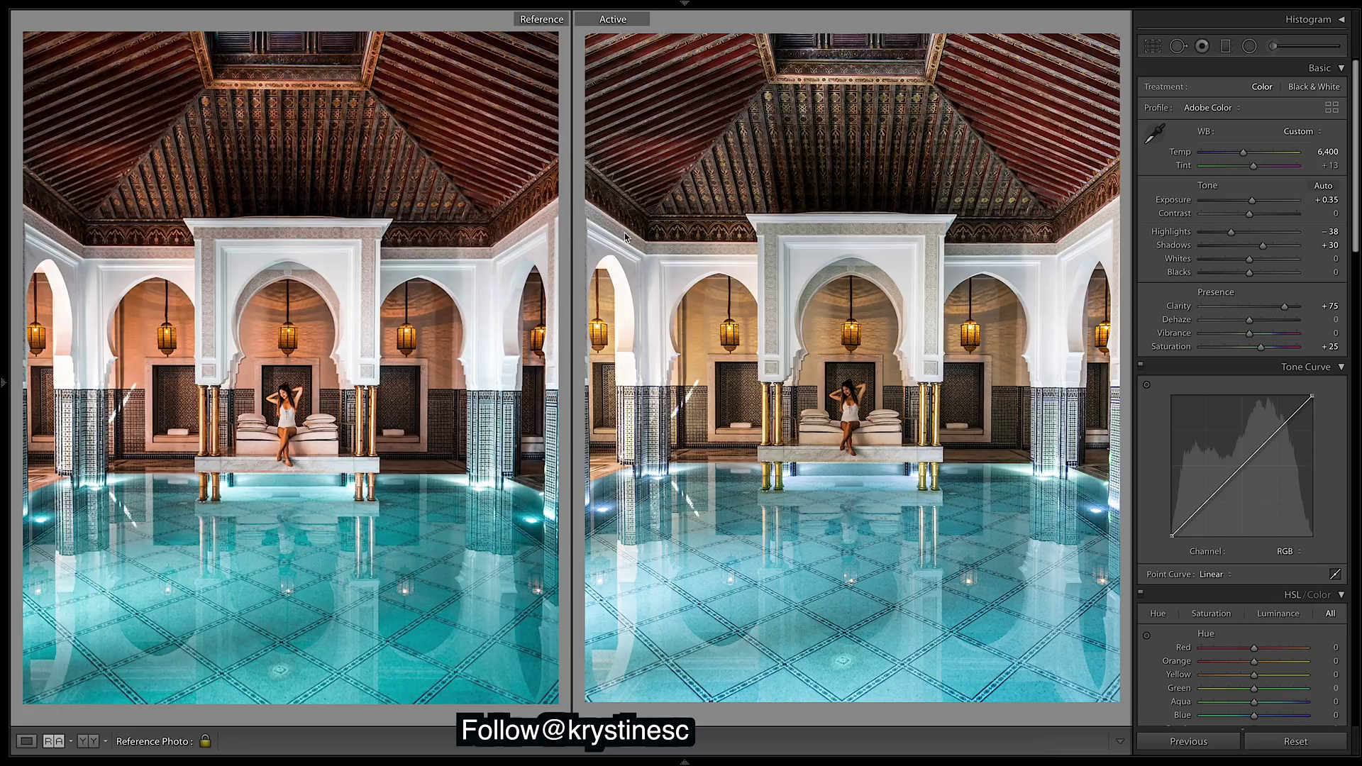
left_click_drag(1250, 261, 1263, 267)
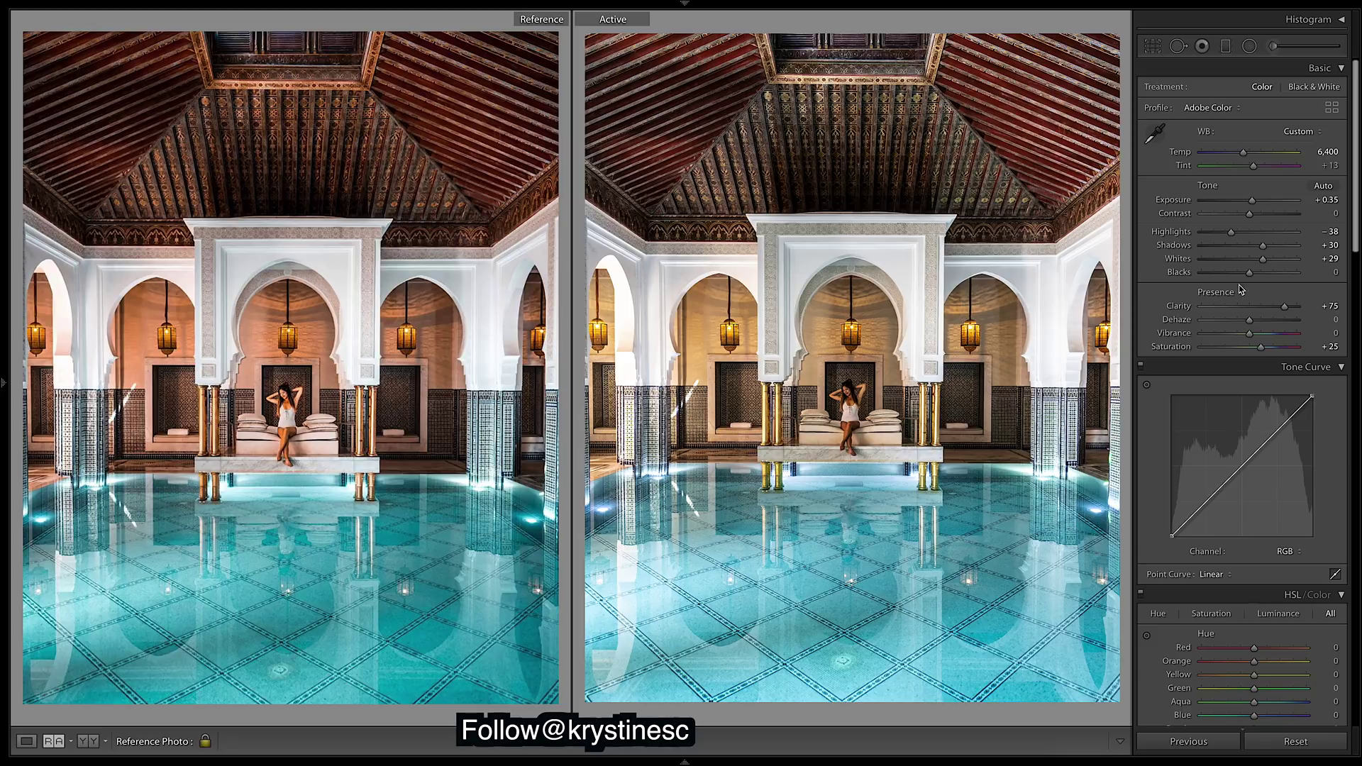
left_click_drag(1250, 274, 1255, 281)
Add a point in the shadow region of the RGB tone curve and pull it slightly down
left_click(1204, 504)
left_click_drag(1205, 508, 1205, 516)
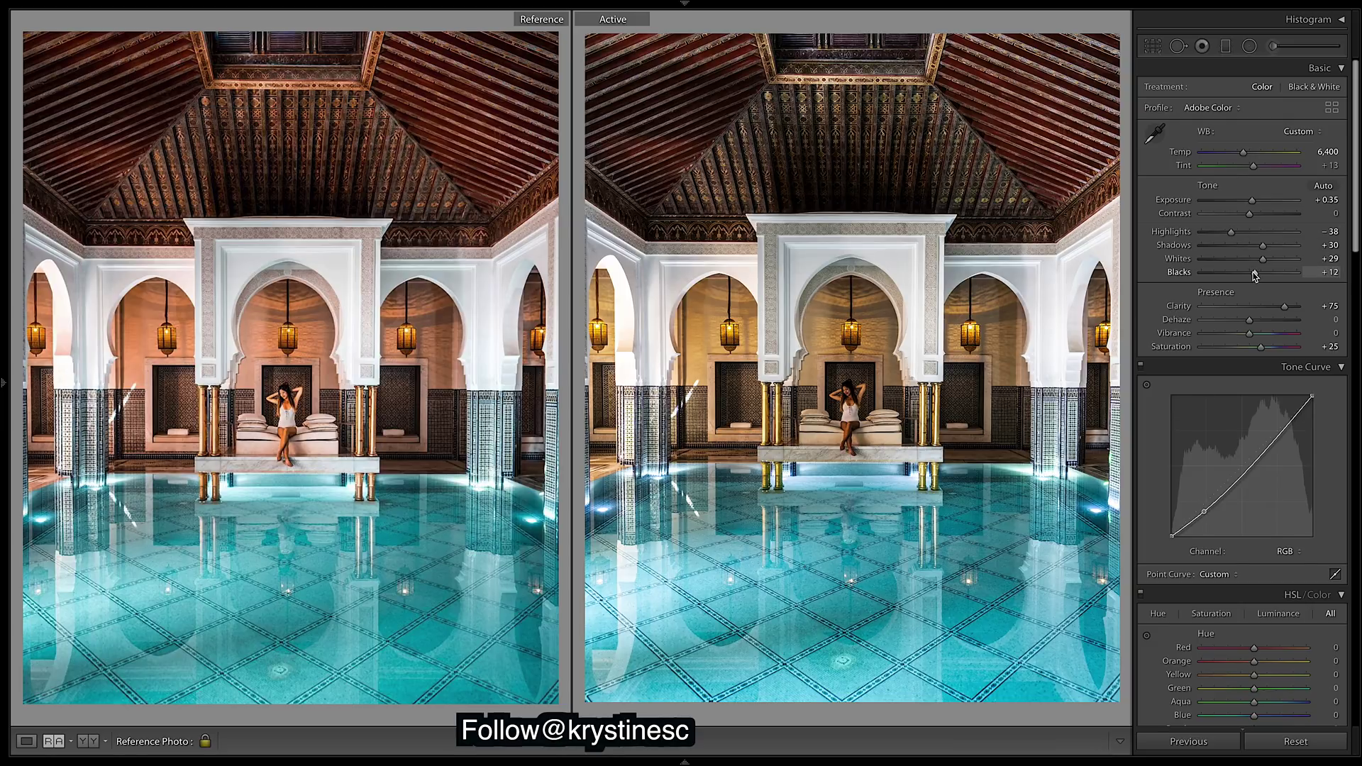
Try raising the blacks to +100 and lifting the tone curve's black point, undoing each change
left_click_drag(1328, 273, 1360, 276)
key("ctrl+z")
left_click_drag(1172, 536, 1170, 512)
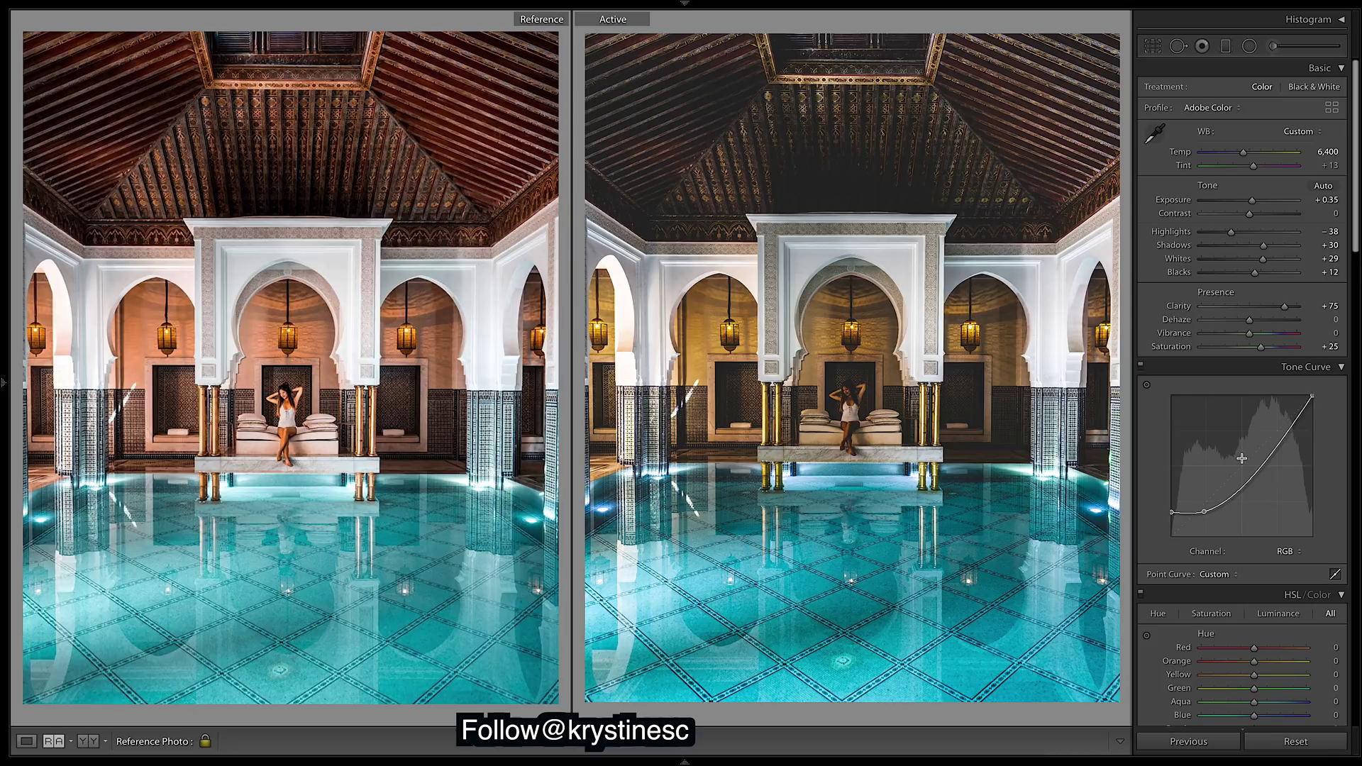
key("ctrl+z")
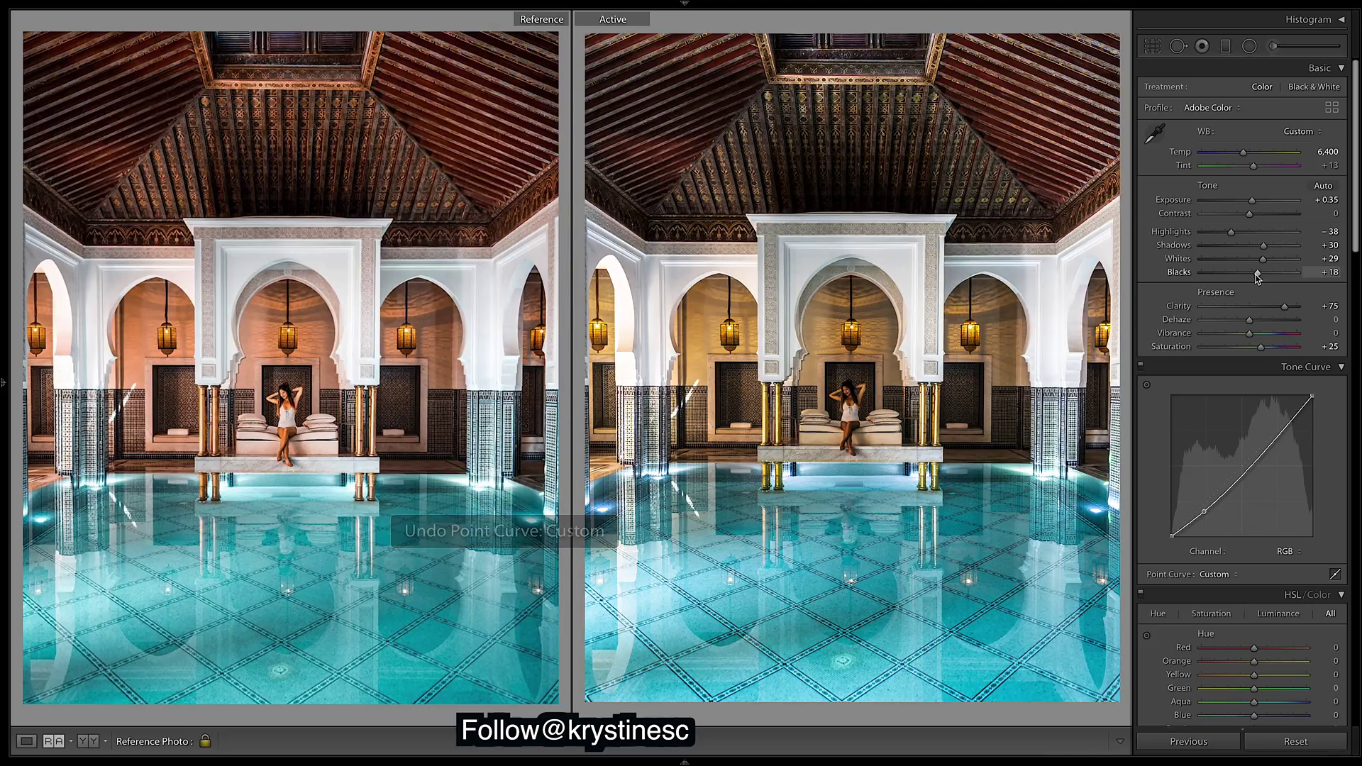
left_click_drag(1254, 273, 1329, 279)
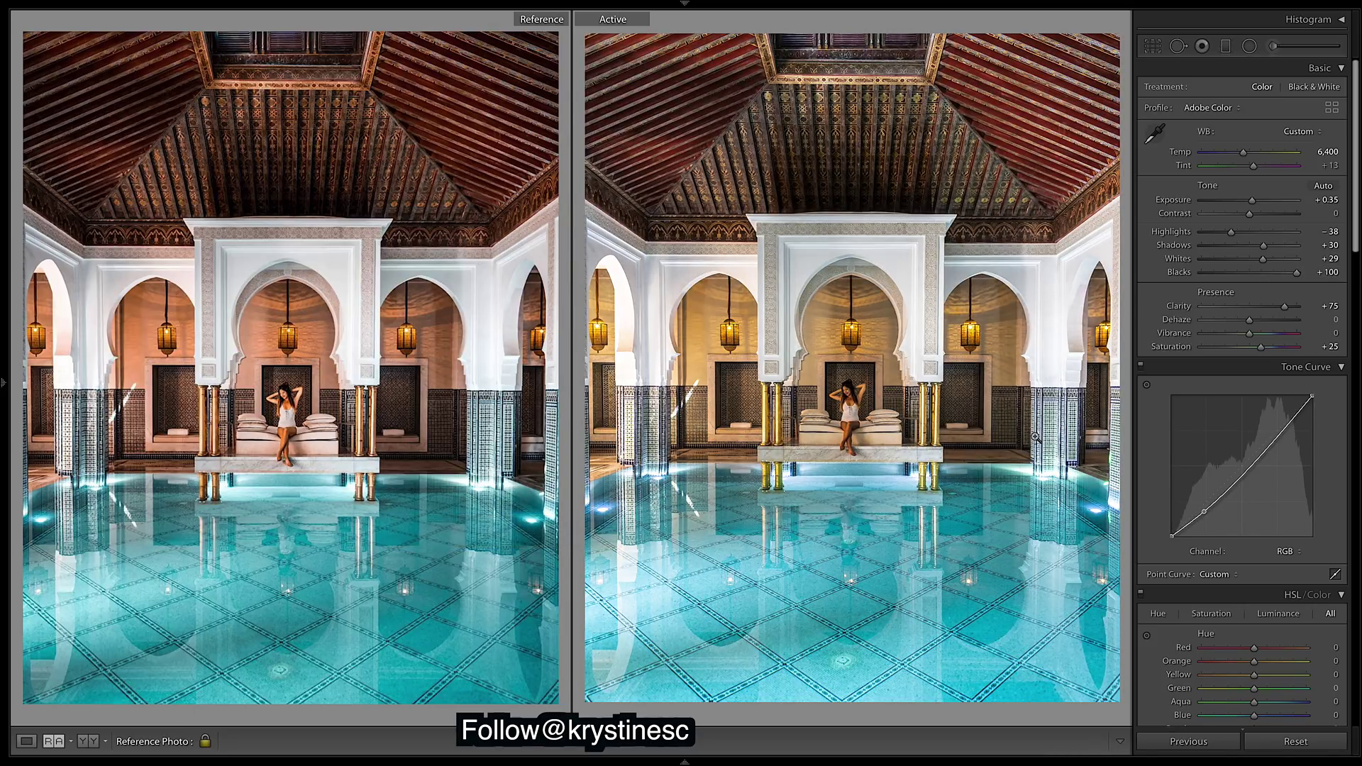
key("ctrl+z")
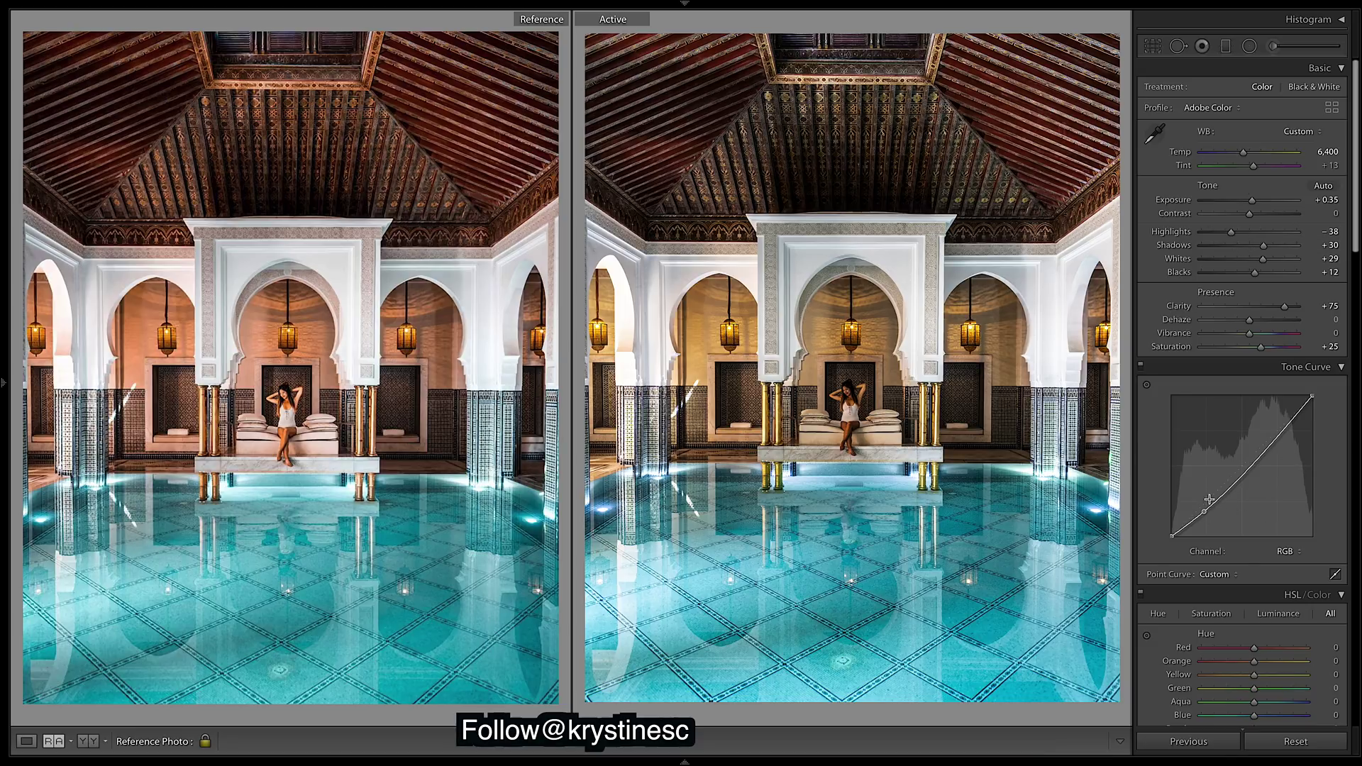
Move the tone curve's shadow point close to the diagonal, and add a midtone point and a slightly raised highlight point
left_click_drag(1204, 512, 1200, 509)
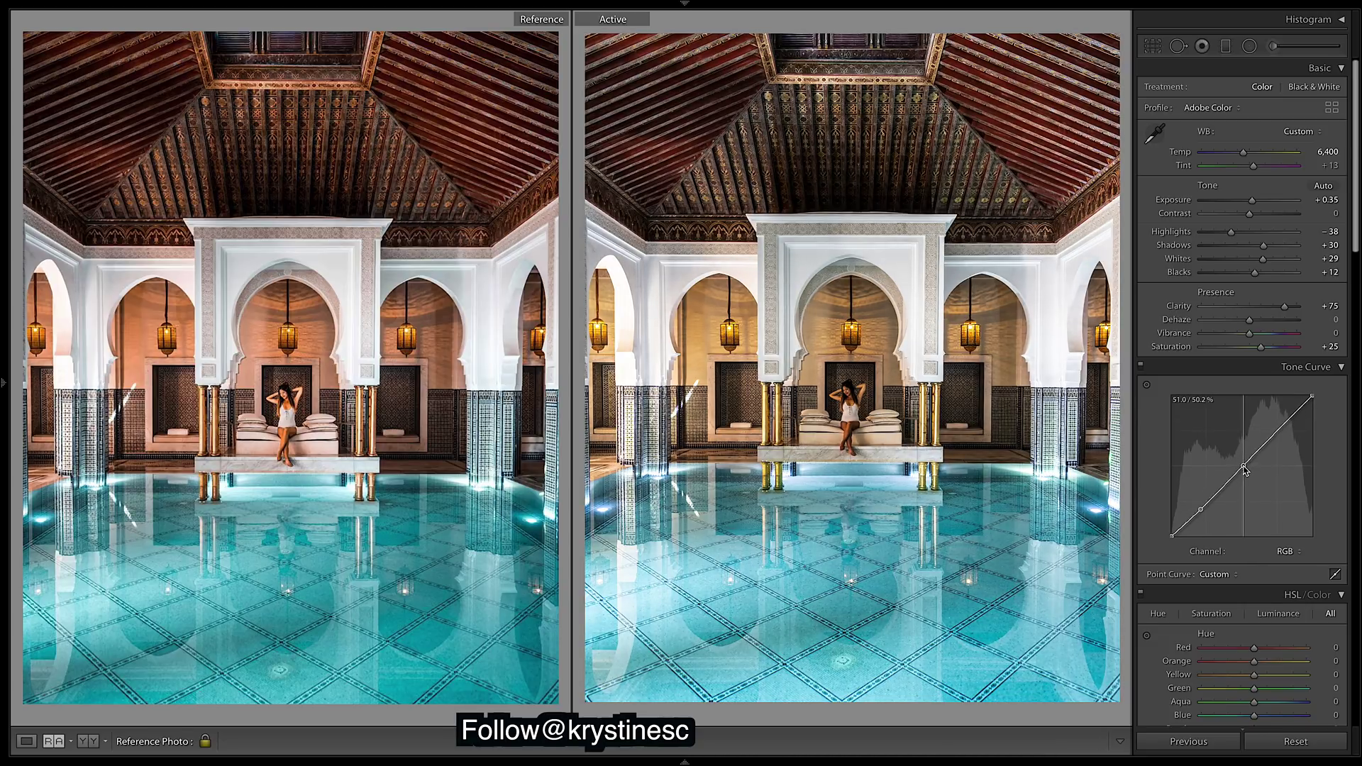
left_click(1244, 468)
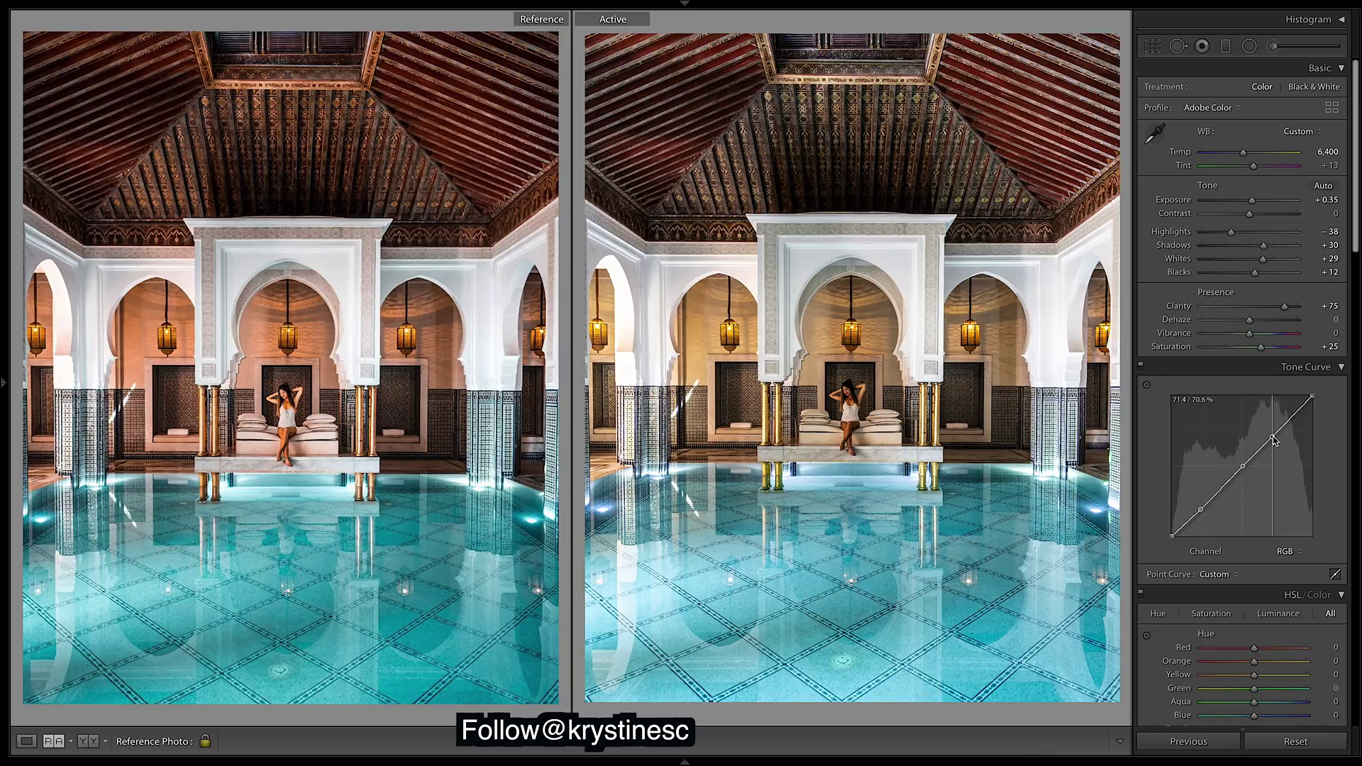
left_click_drag(1270, 441, 1271, 438)
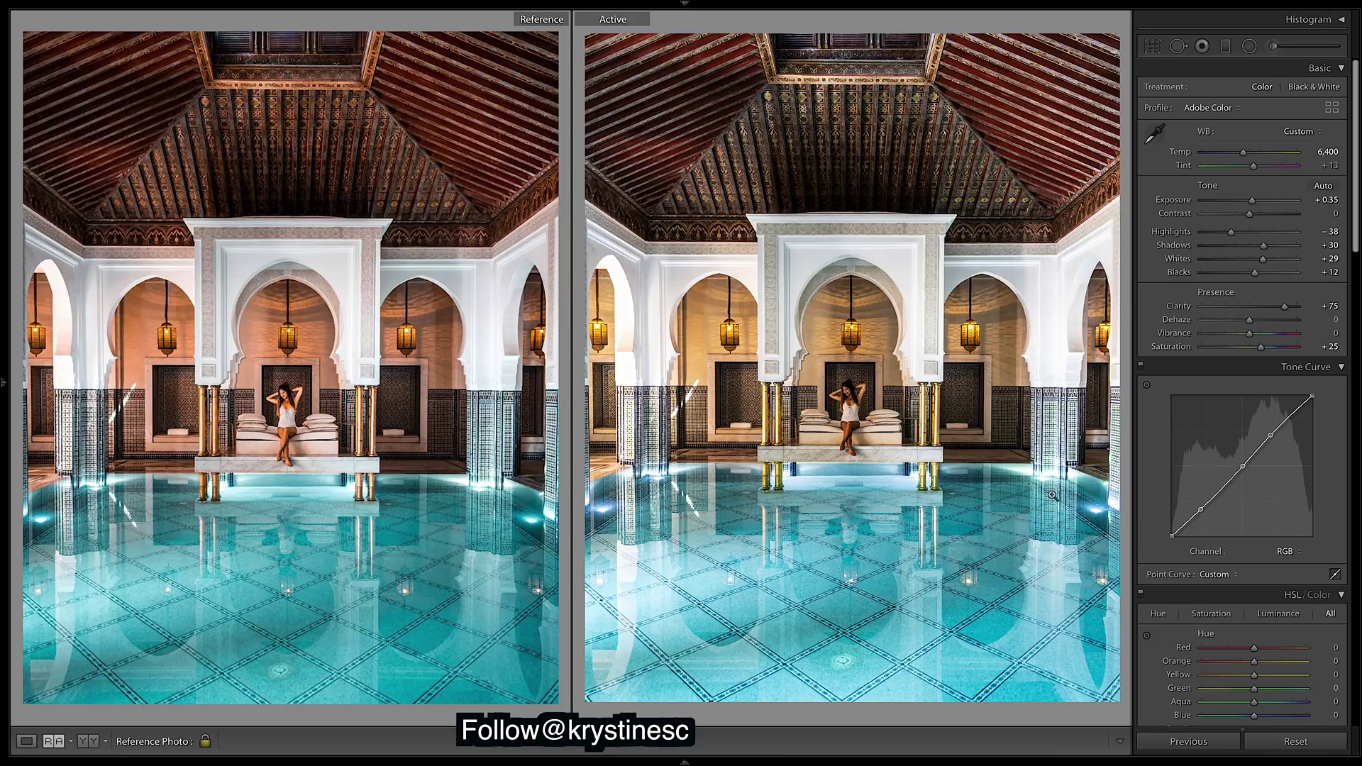
Compare the edited photo with its unedited version several times
key("backslash")
key("backslash")
key("backslash")
key("backslash")
key("backslash")
key("backslash")
Try orange saturation at +36, yellow luminance at +30 and orange luminance at +29, reverting each change
left_click_drag(1352, 151, 1351, 293)
left_click(1275, 295)
key("ctrl+z")
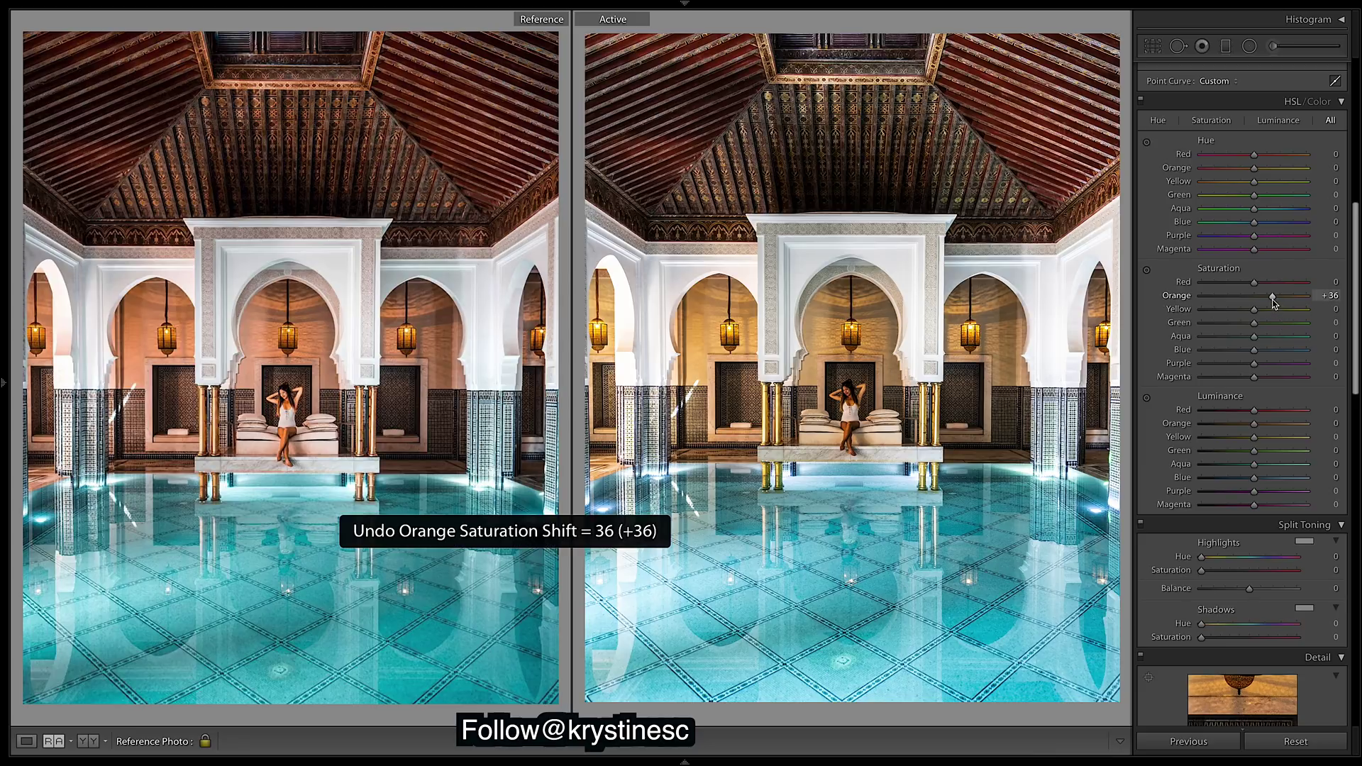
mouse_move(1277, 426)
left_mouse_down()
mouse_move(1169, 427)
mouse_move(1272, 445)
left_mouse_up()
key("ctrl+z")
left_click(1272, 440)
key("ctrl+z")
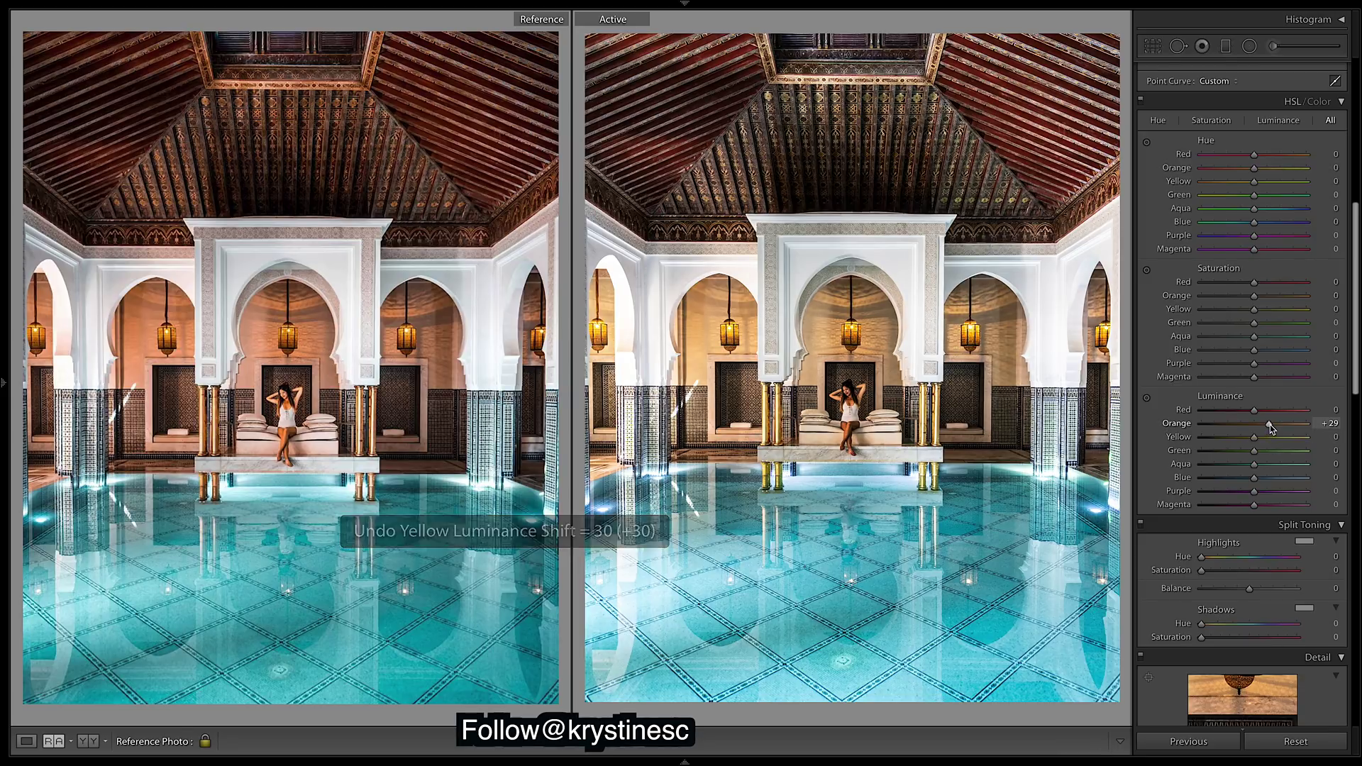
double_click(1270, 424)
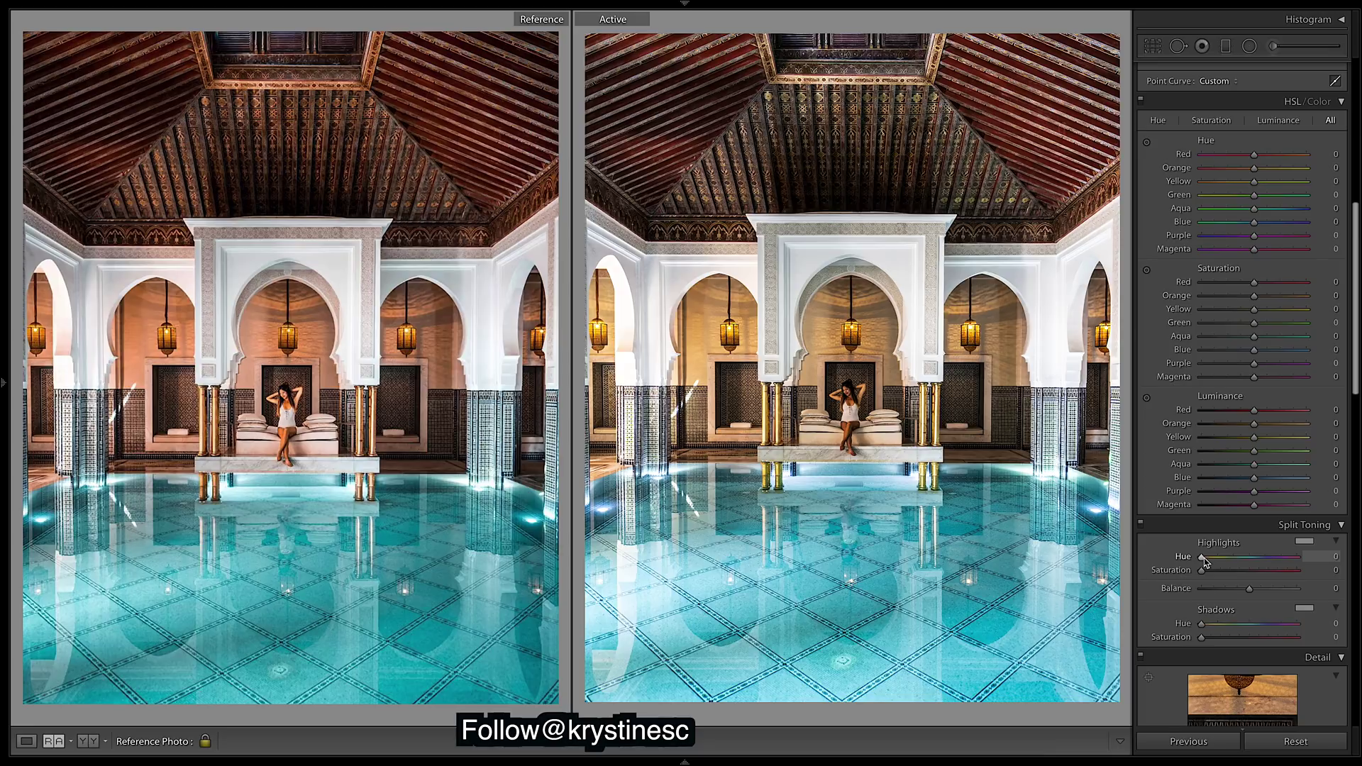
Apply split toning to the highlights with hue 12 and saturation 4
left_click_drag(1204, 561, 1210, 564)
left_click_drag(1358, 298, 1360, 275)
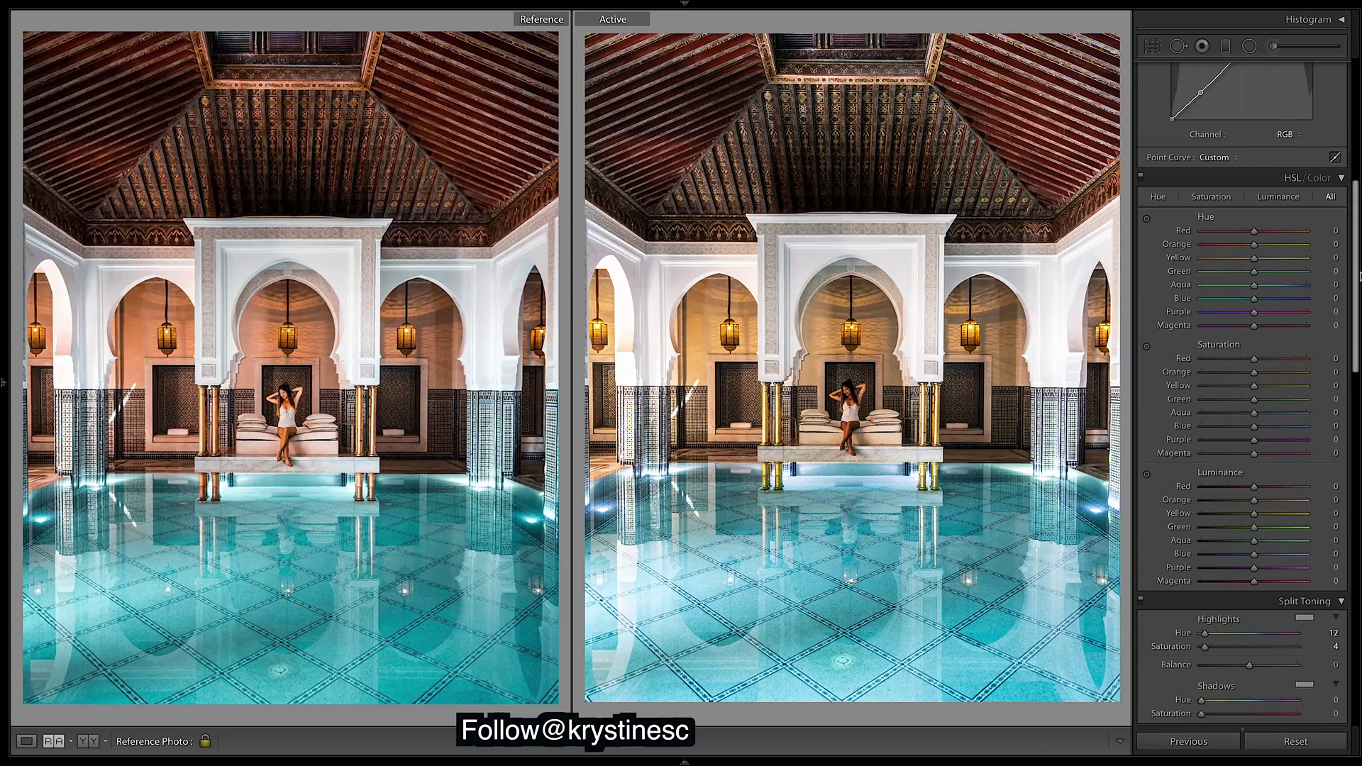
left_click_drag(1359, 276, 1359, 154)
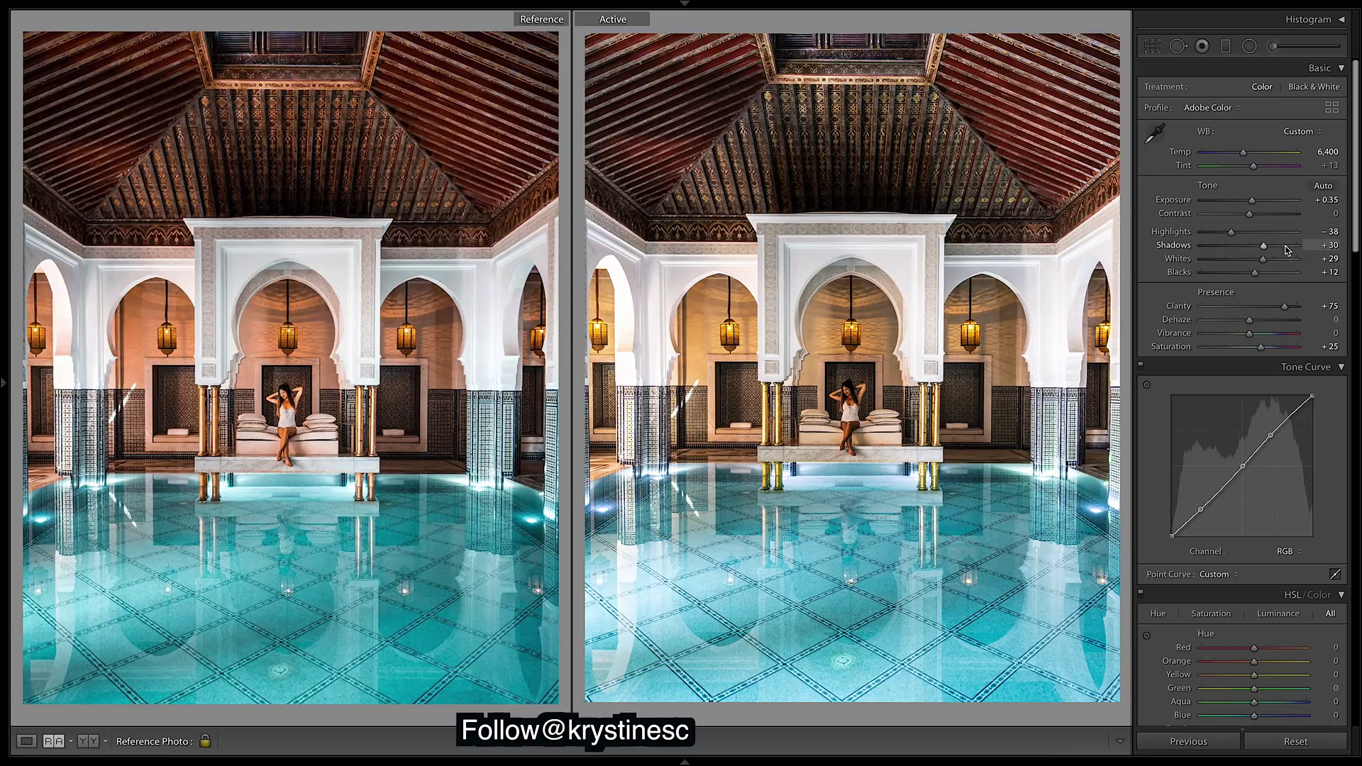
Add a post-crop vignette with amount -17 and midpoint 66
scroll(1360, 231, "down", 15)
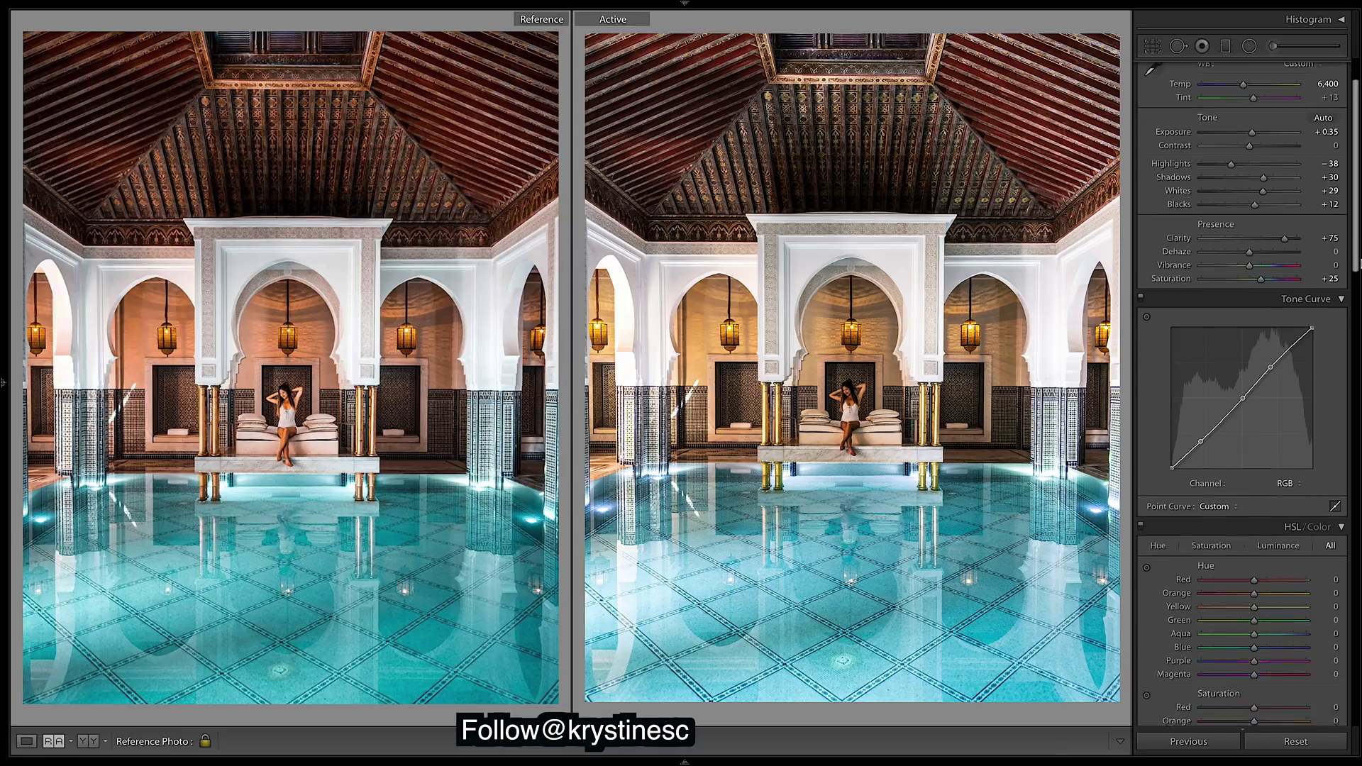
scroll(1241, 396, "down", 12)
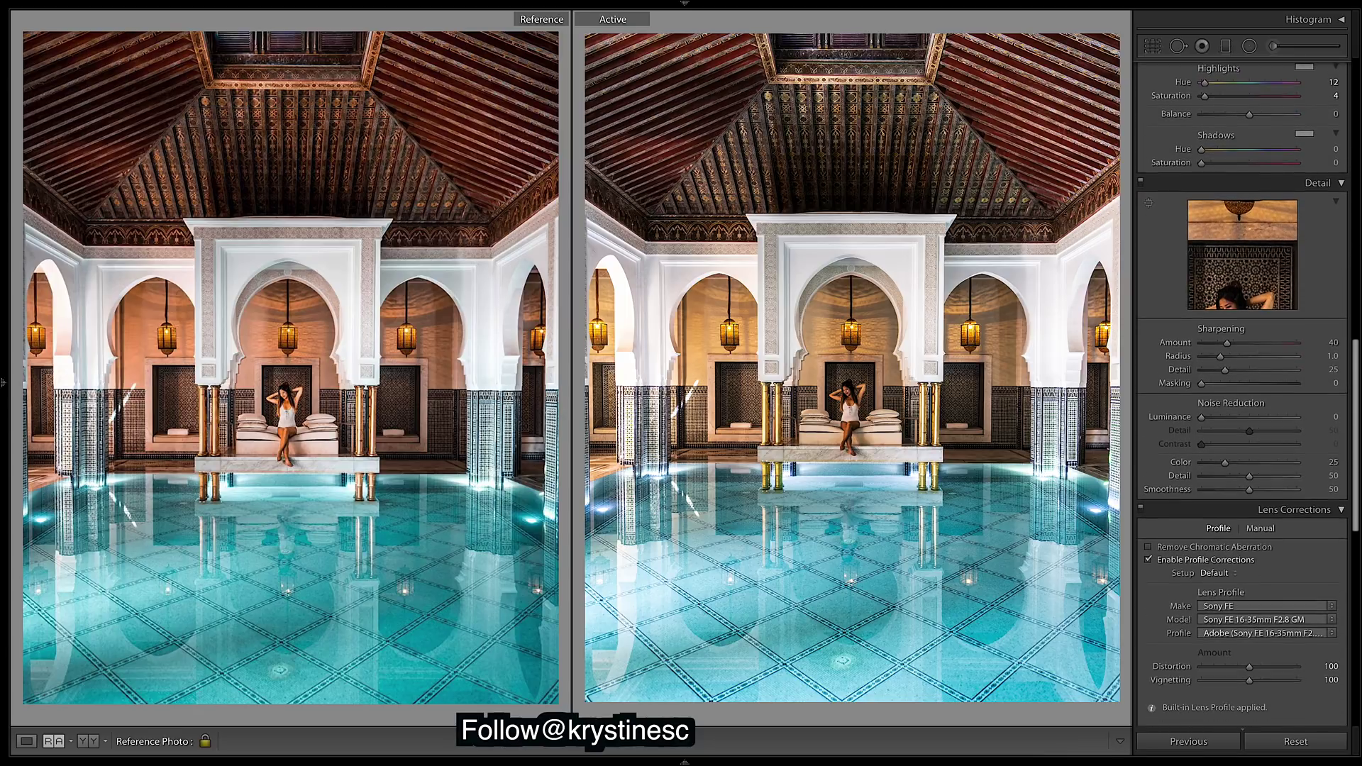
scroll(1242, 395, "down", 2)
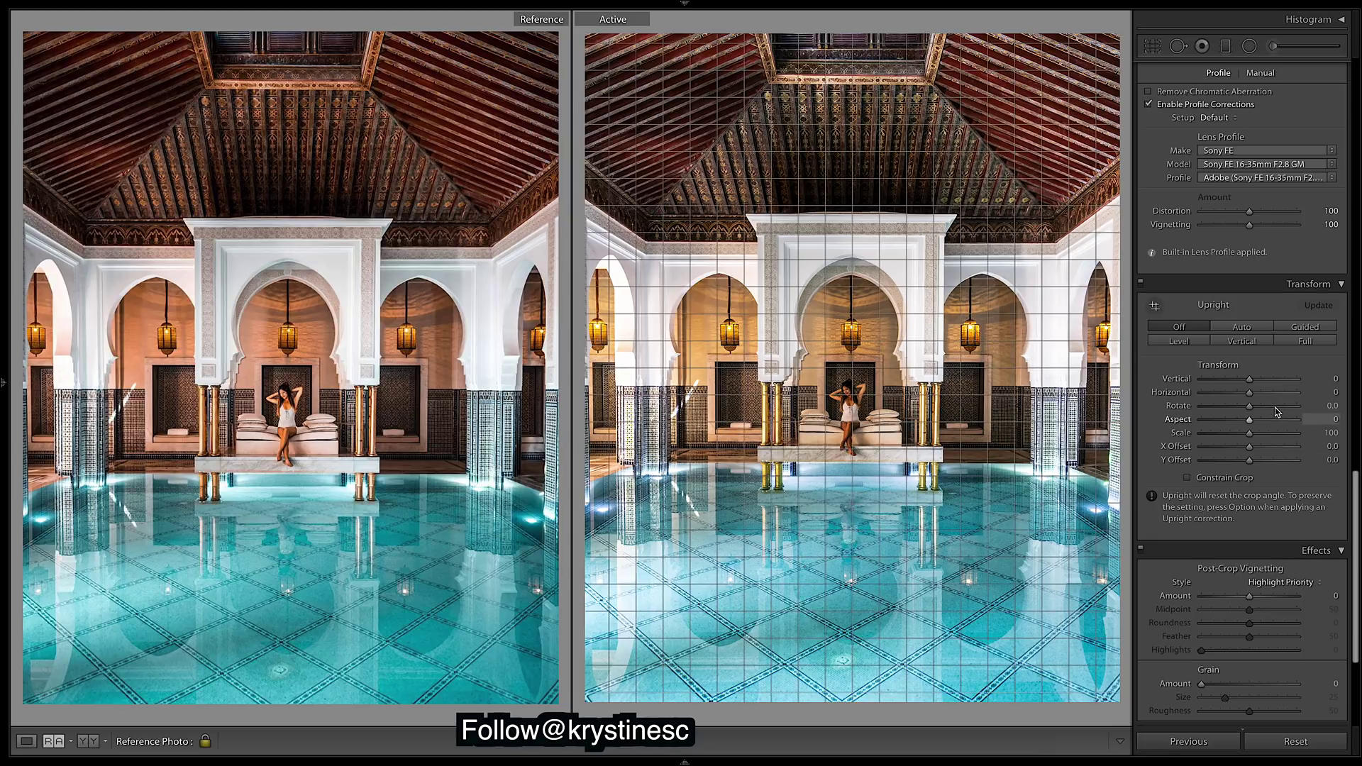
left_click_drag(1252, 600, 1244, 602)
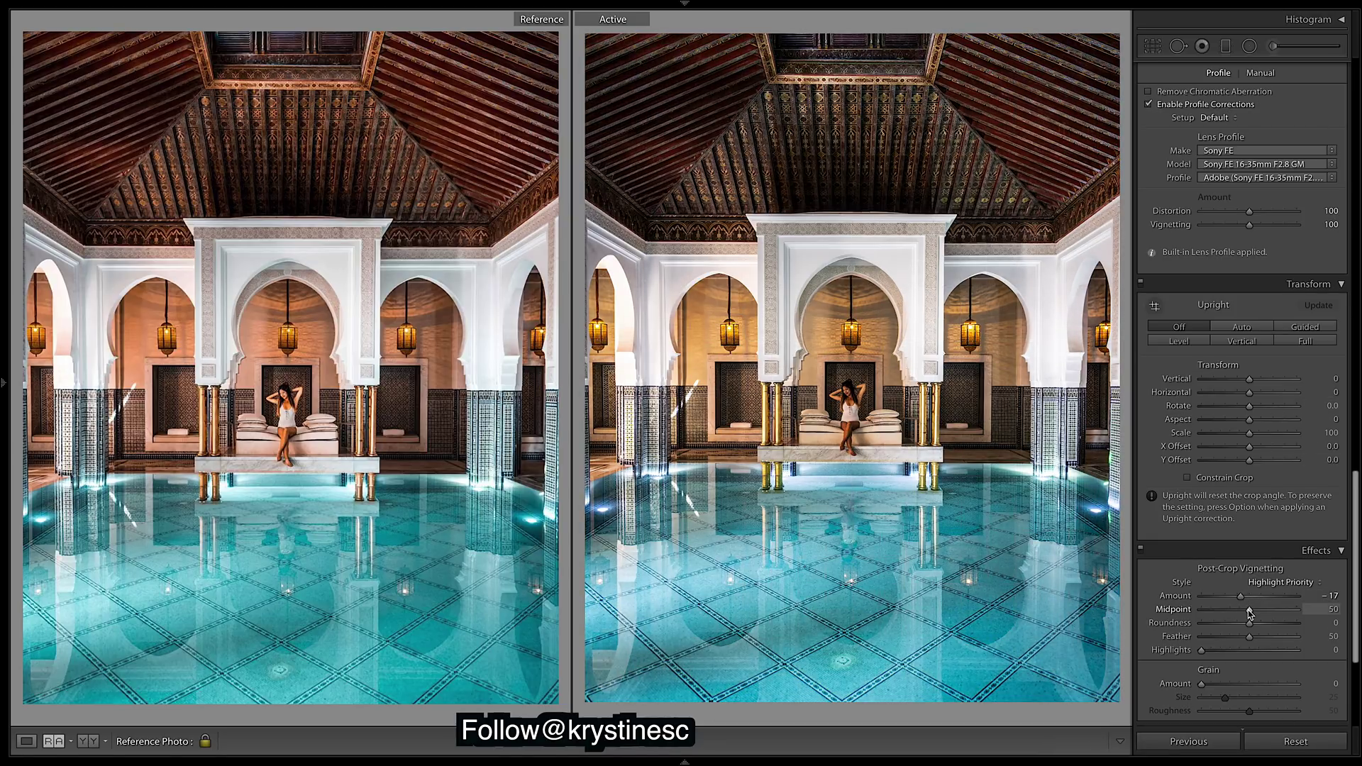
left_click_drag(1250, 612, 1271, 613)
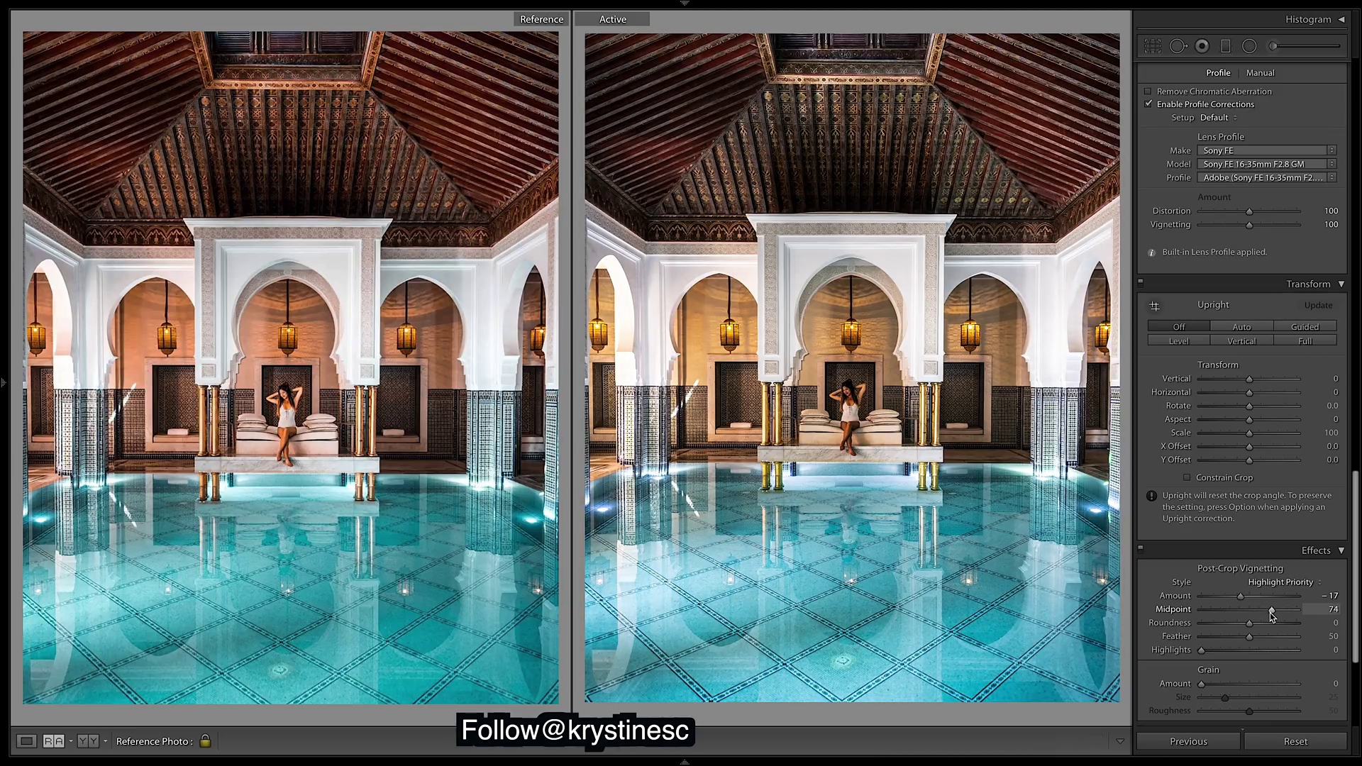
left_click_drag(1272, 614, 1126, 628)
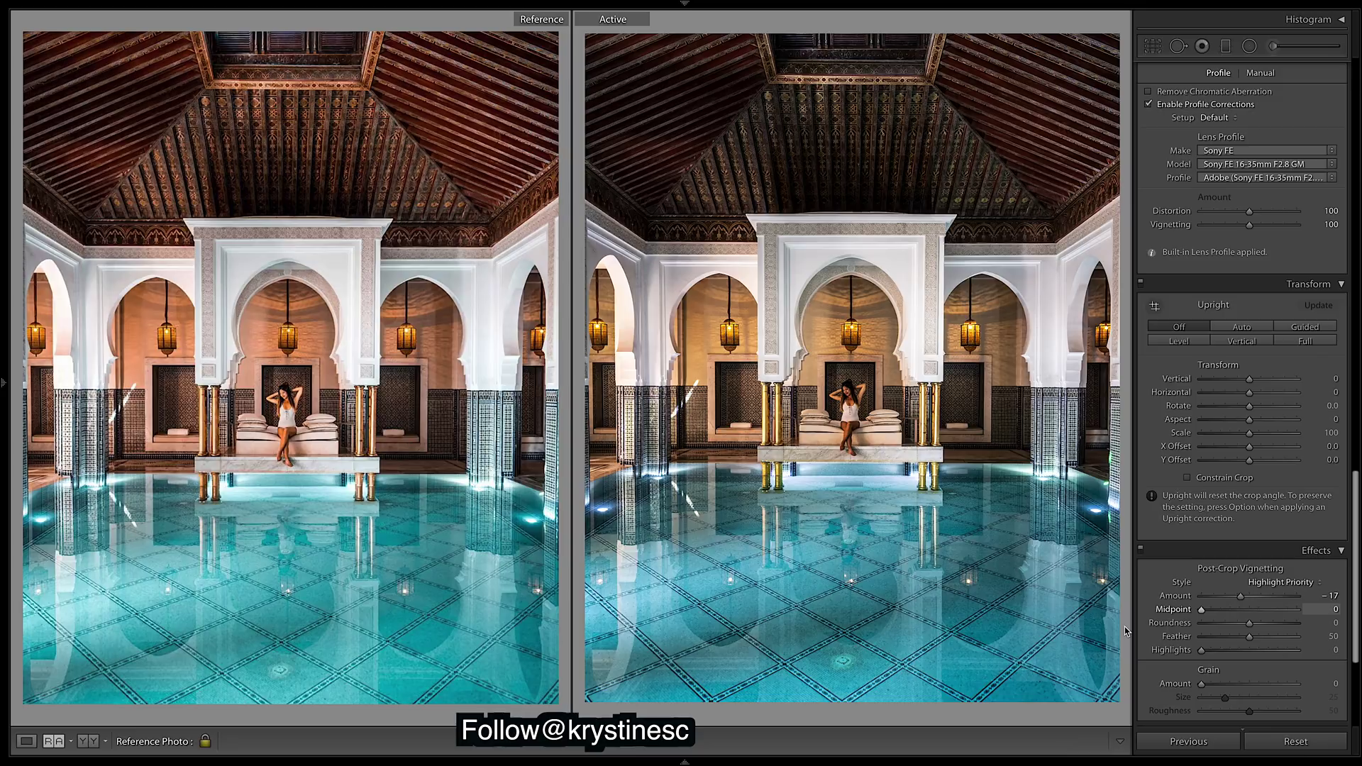
left_click_drag(1201, 609, 1264, 620)
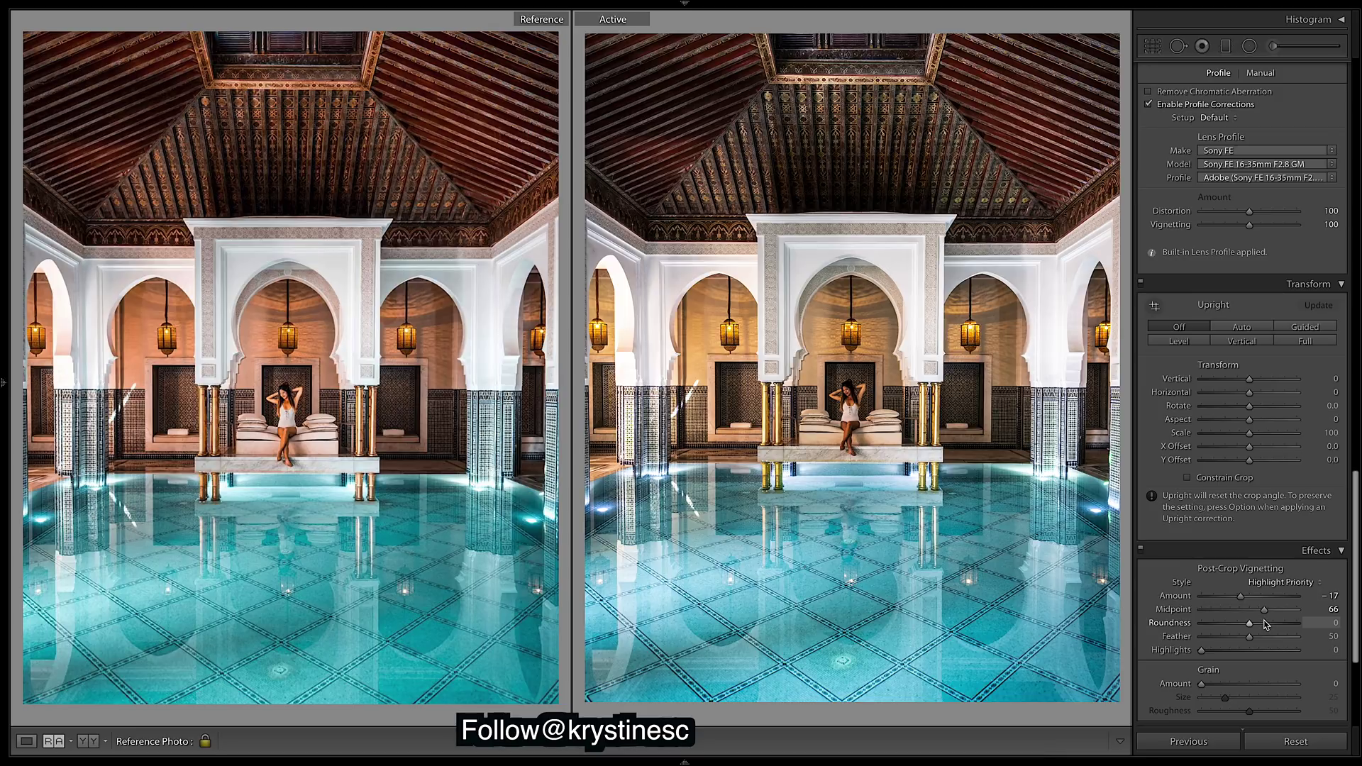
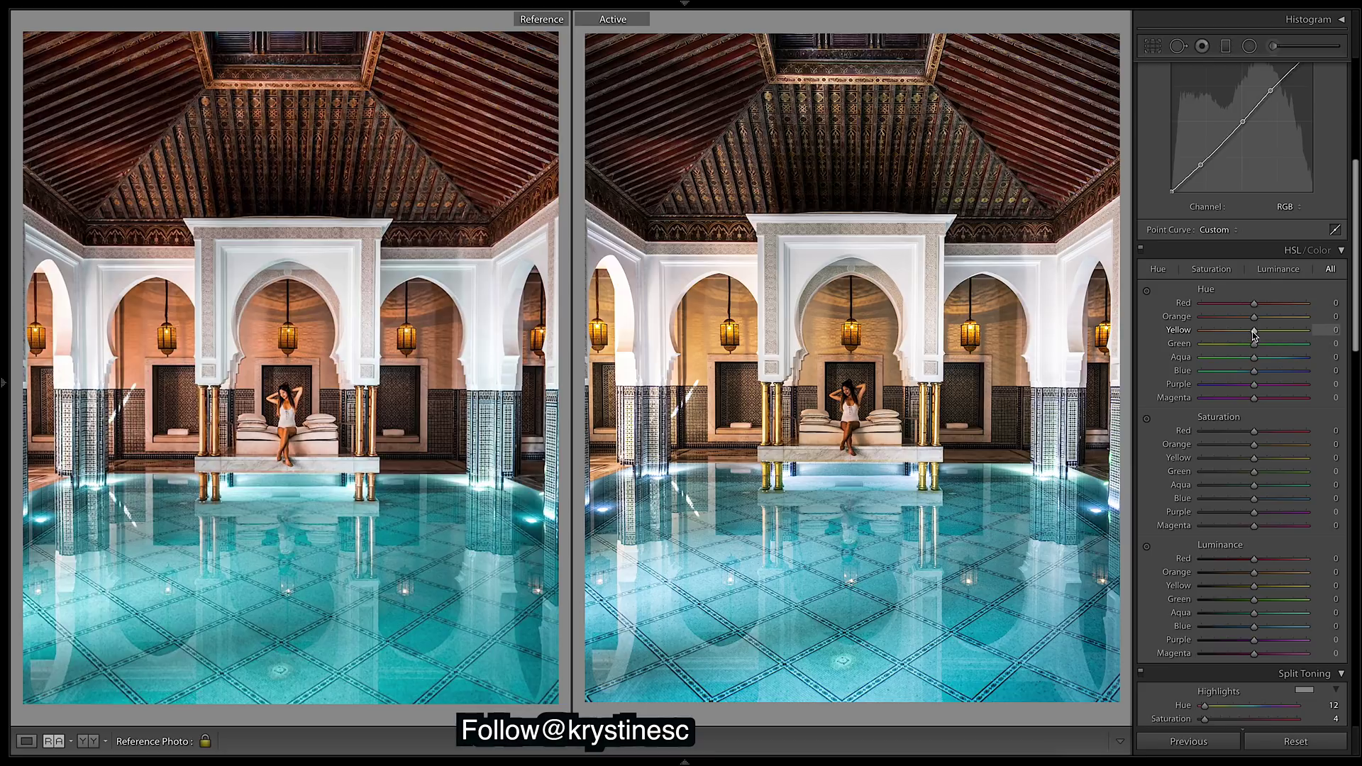
Set the yellow hue to -72 and the orange hue to +9, undoing a trial shift of yellow in the opposite direction
left_click_drag(1253, 334, 1216, 339)
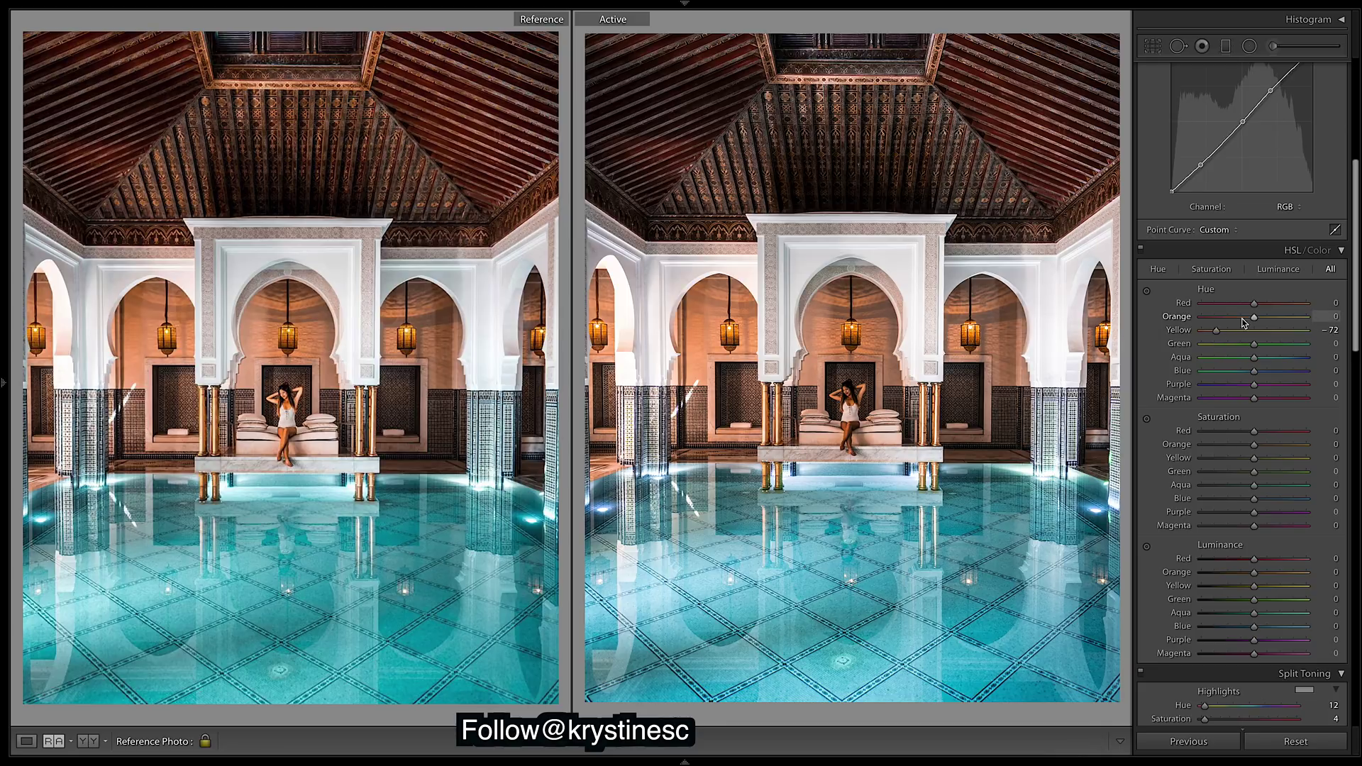
mouse_move(1253, 324)
left_mouse_down()
mouse_move(1244, 326)
mouse_move(1268, 324)
left_mouse_up()
left_click_drag(1271, 323, 1258, 322)
left_click_drag(1216, 331, 1307, 331)
key("ctrl+z")
Set the red hue to -18 after trying more extreme shifts such as -45 and +100
left_click_drag(1254, 305, 1232, 304)
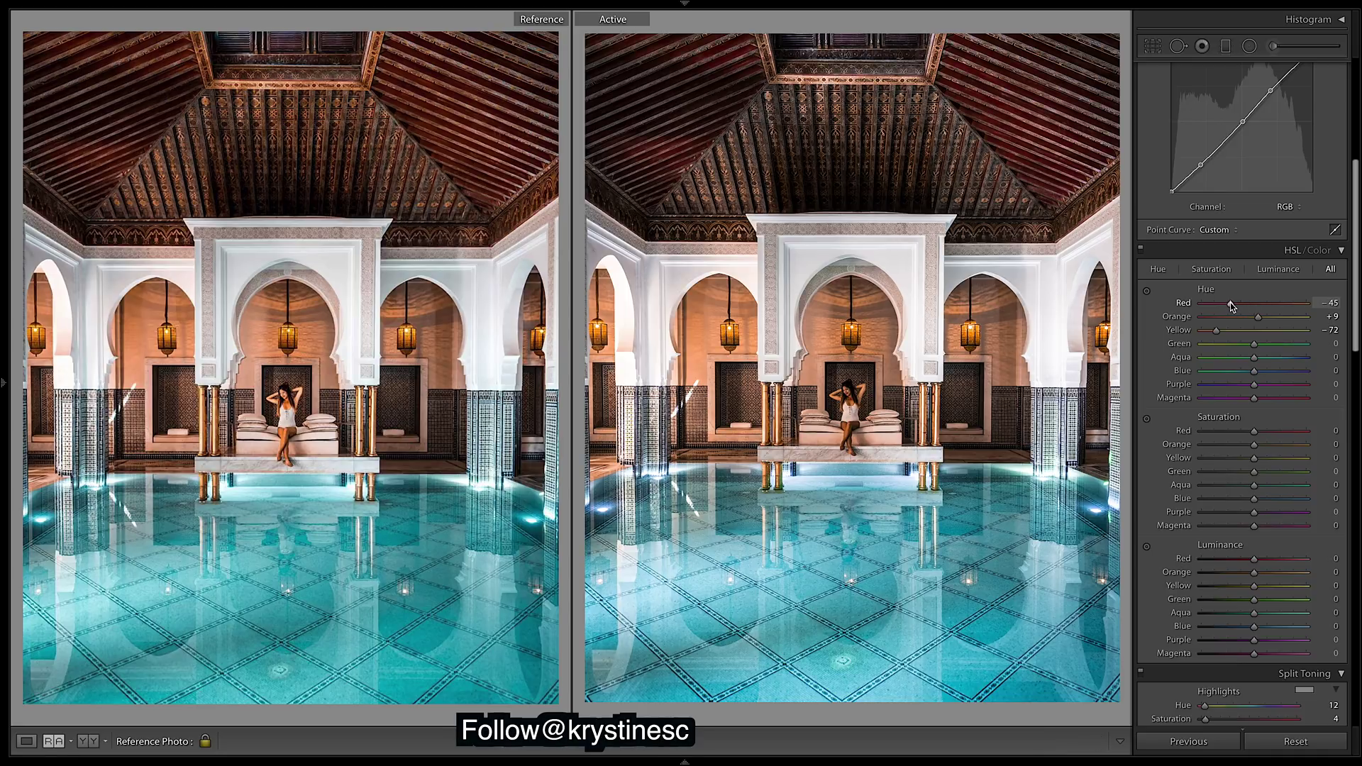
left_click_drag(1231, 306, 1114, 291)
left_click_drag(1228, 305, 1242, 311)
left_click_drag(1242, 311, 1248, 313)
left_click_drag(1256, 304, 1320, 303)
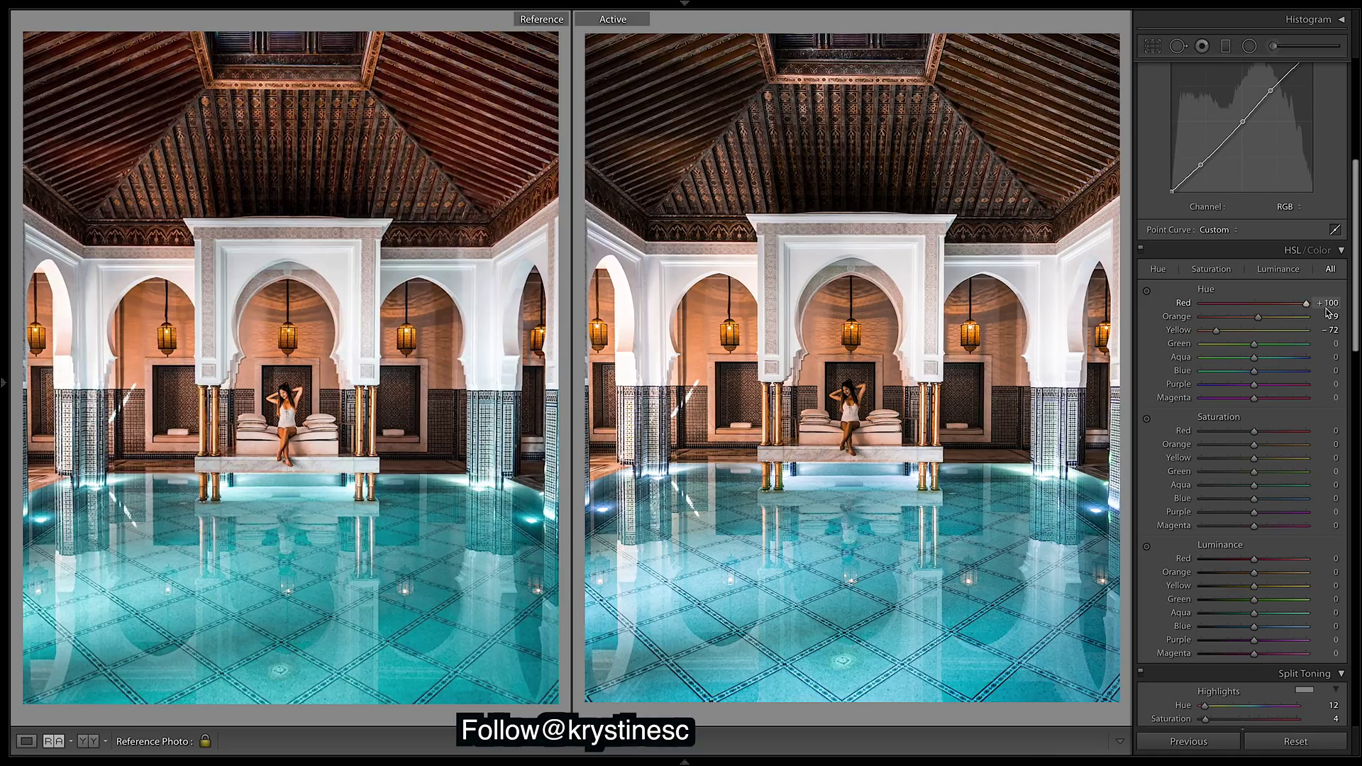
key("ctrl+z")
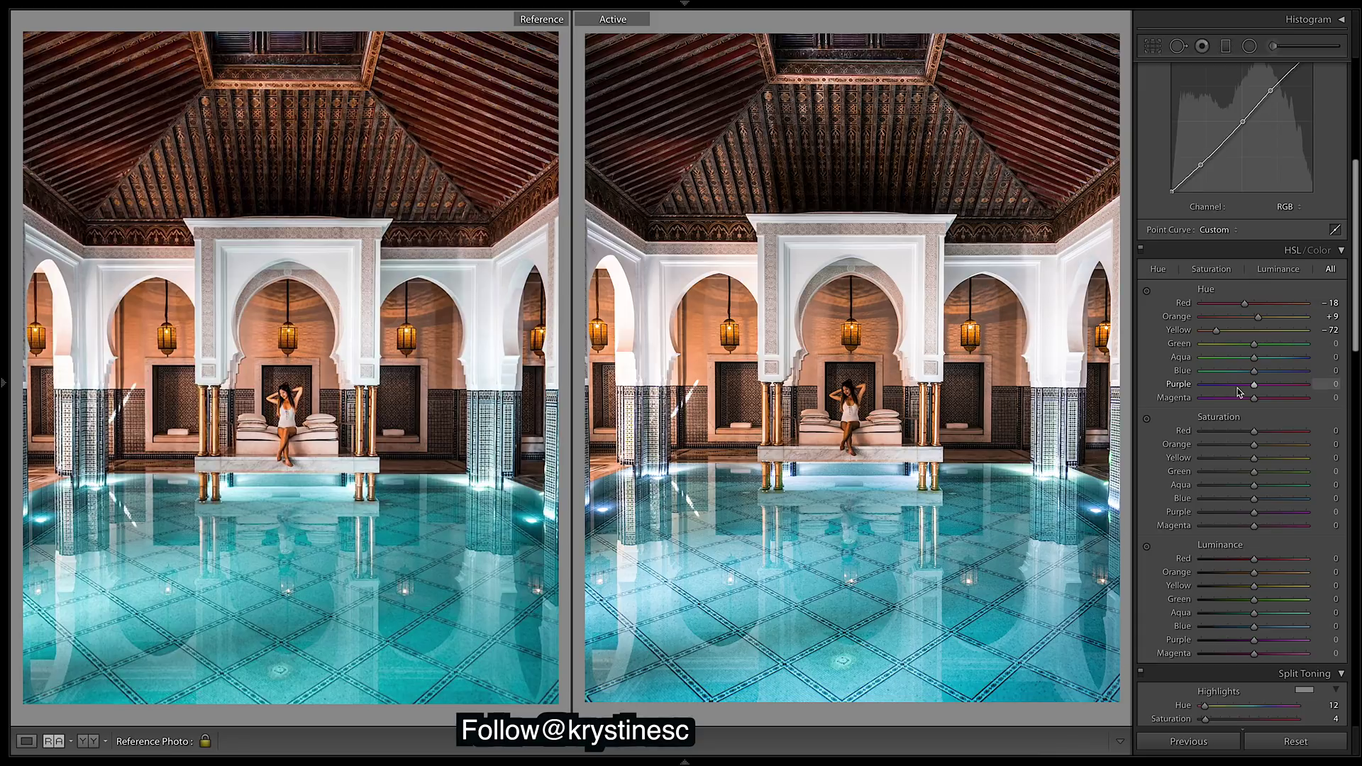
Try the pool water with blue hue at -98, aqua hue at +57 and blue hue at -57, reverting each change
left_click_drag(1255, 378, 1174, 383)
key("ctrl+z")
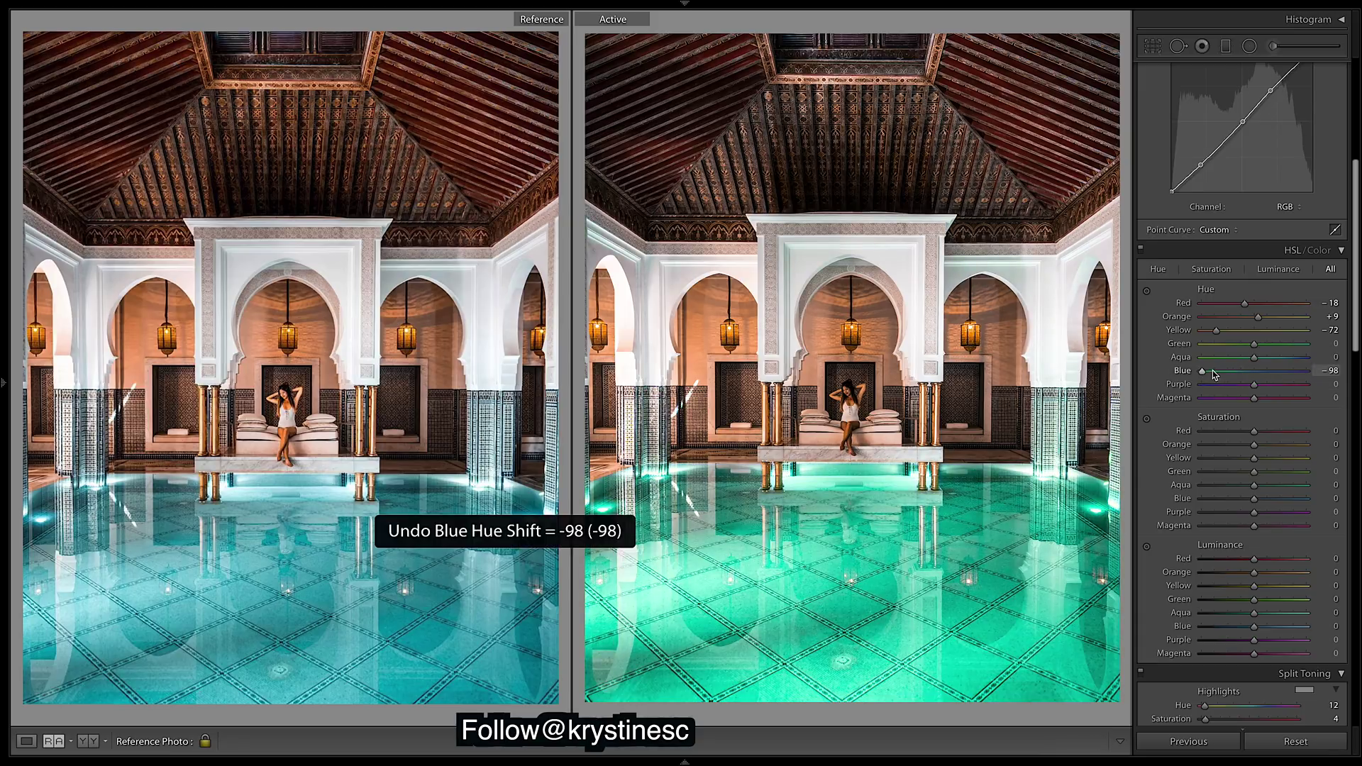
left_click_drag(1253, 357, 1285, 357)
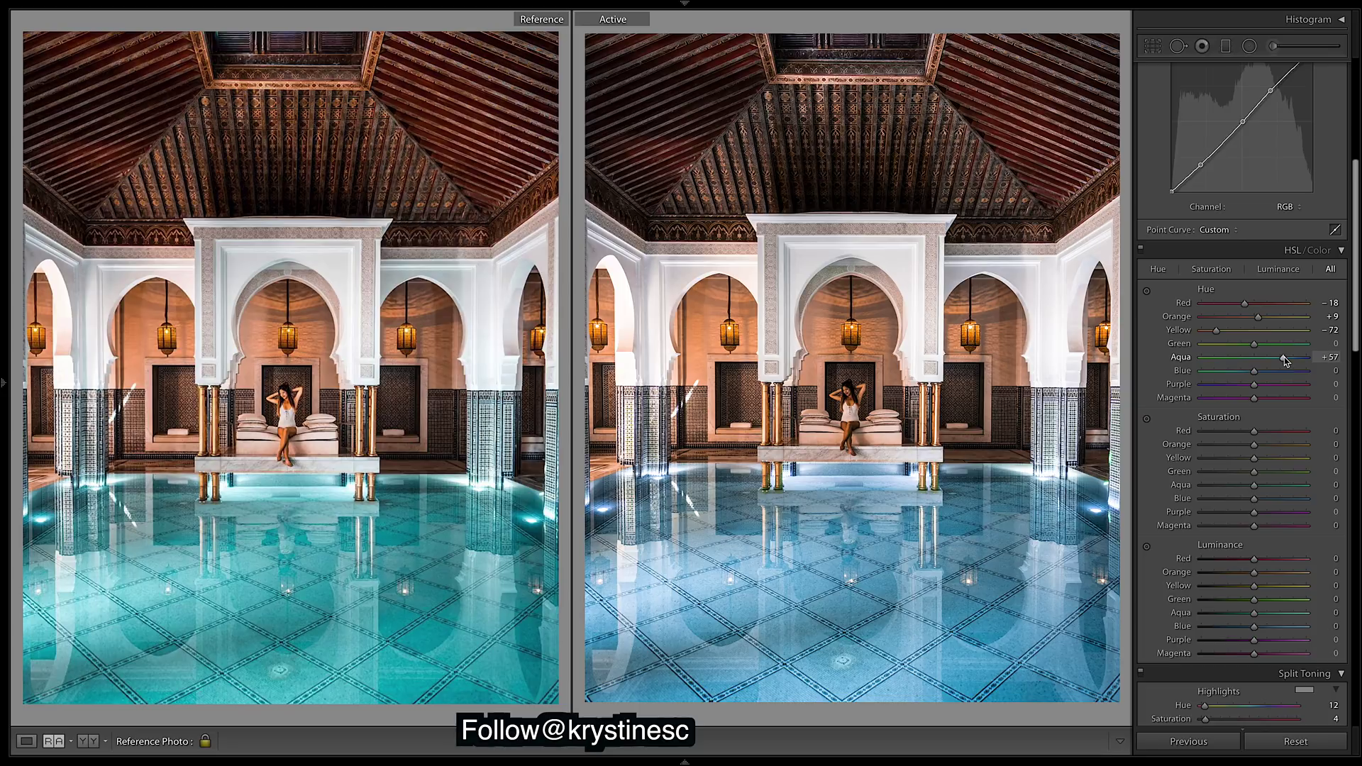
left_click_drag(1285, 356, 1255, 357)
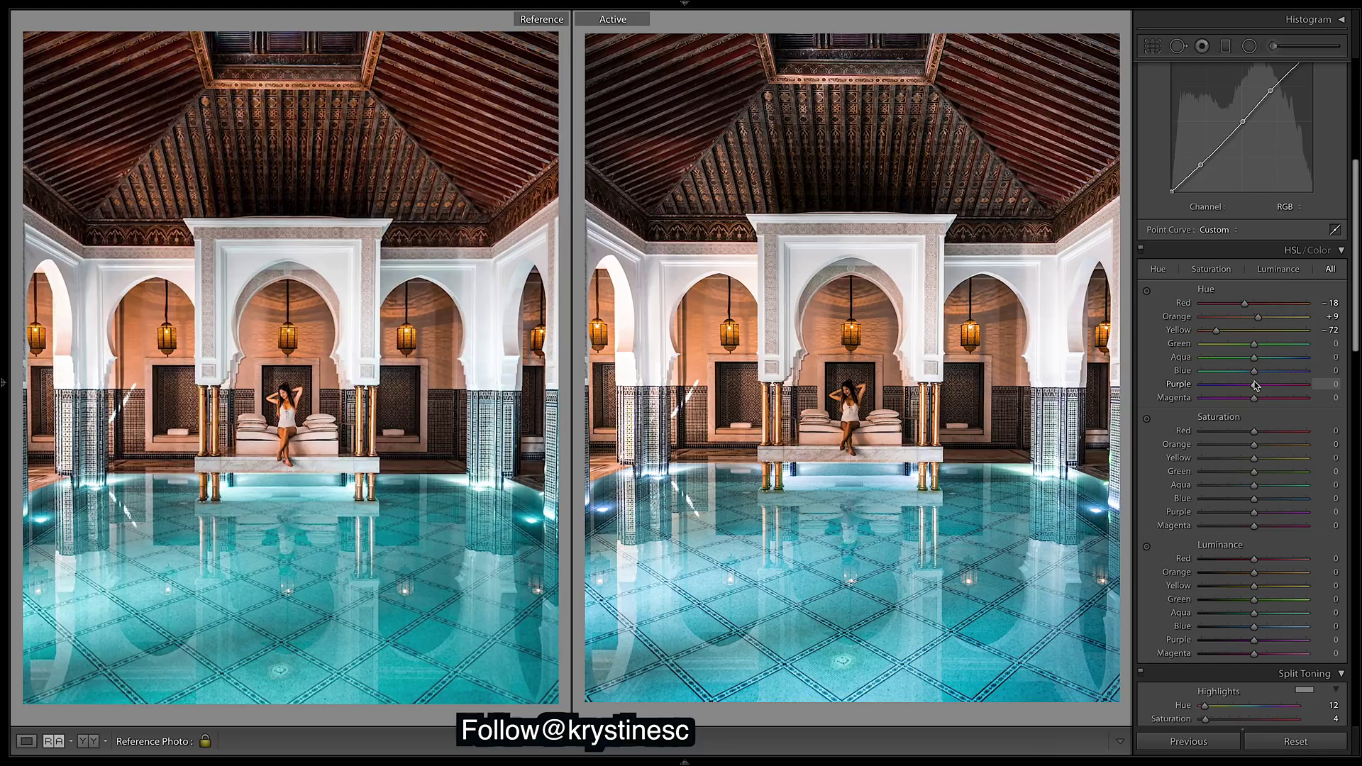
left_click_drag(1256, 378, 1226, 373)
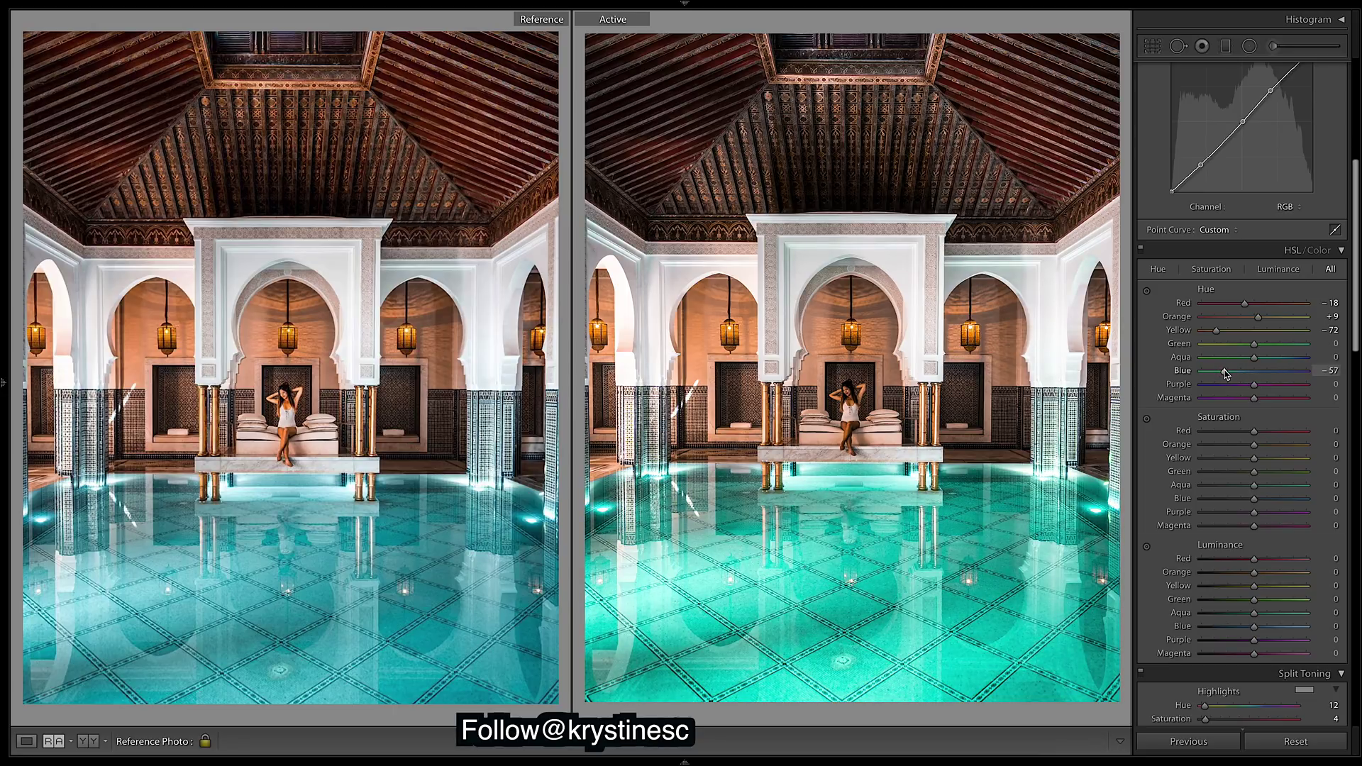
double_click(1236, 374)
Try aqua hue at -38 and blue hue at -86 on the pool water, returning each to 0
left_click_drag(1254, 357, 1234, 357)
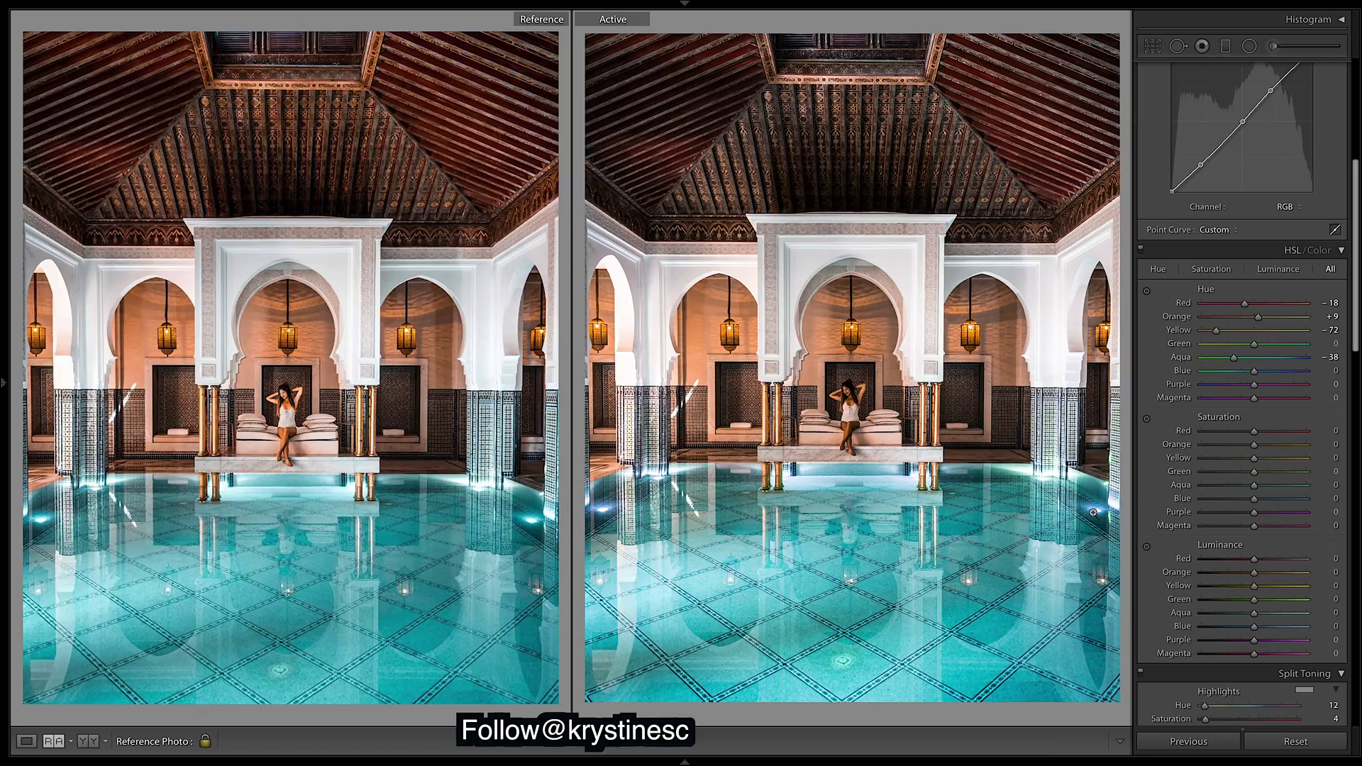
double_click(1238, 363)
left_click_drag(1254, 370, 1209, 371)
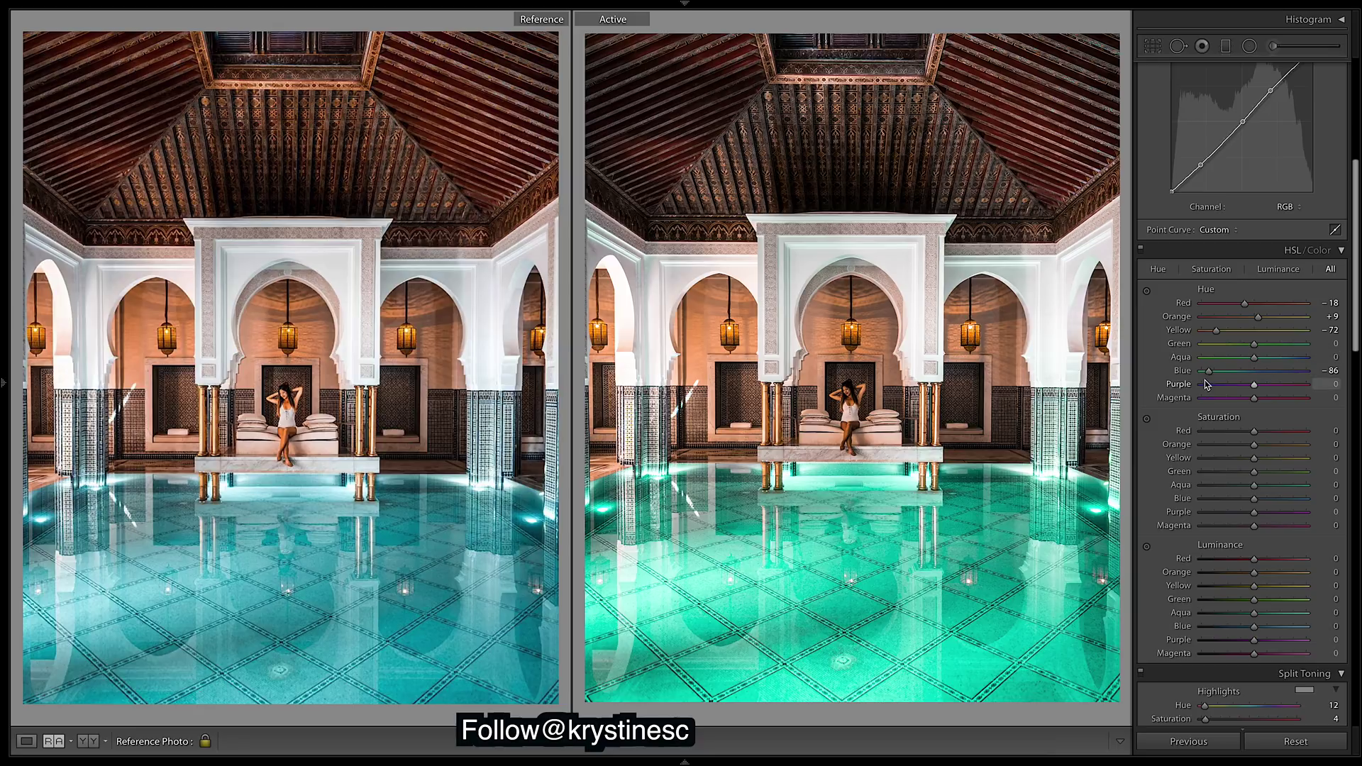
left_click_drag(1209, 370, 1256, 377)
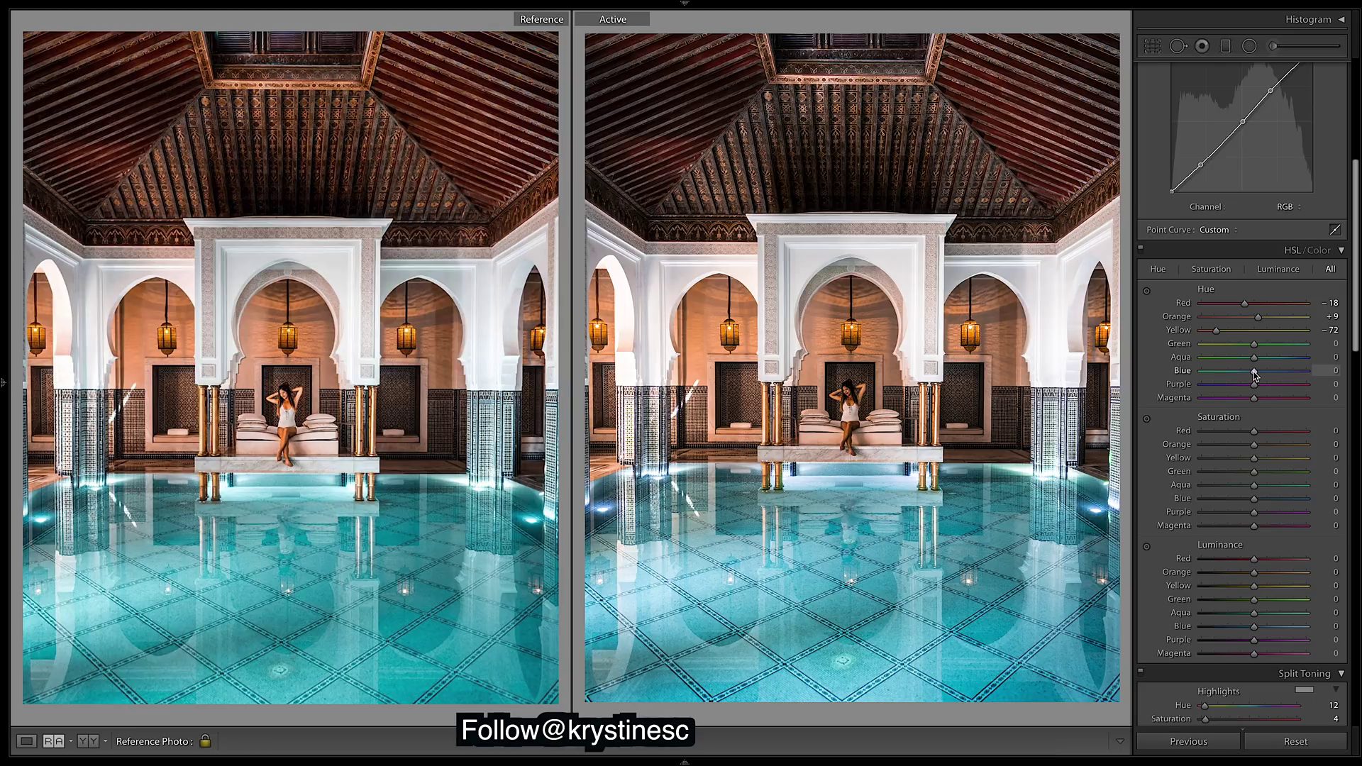
Shift the pool water's colour with blue hue at -35 and aqua hue at +53
left_click_drag(1253, 370, 1237, 371)
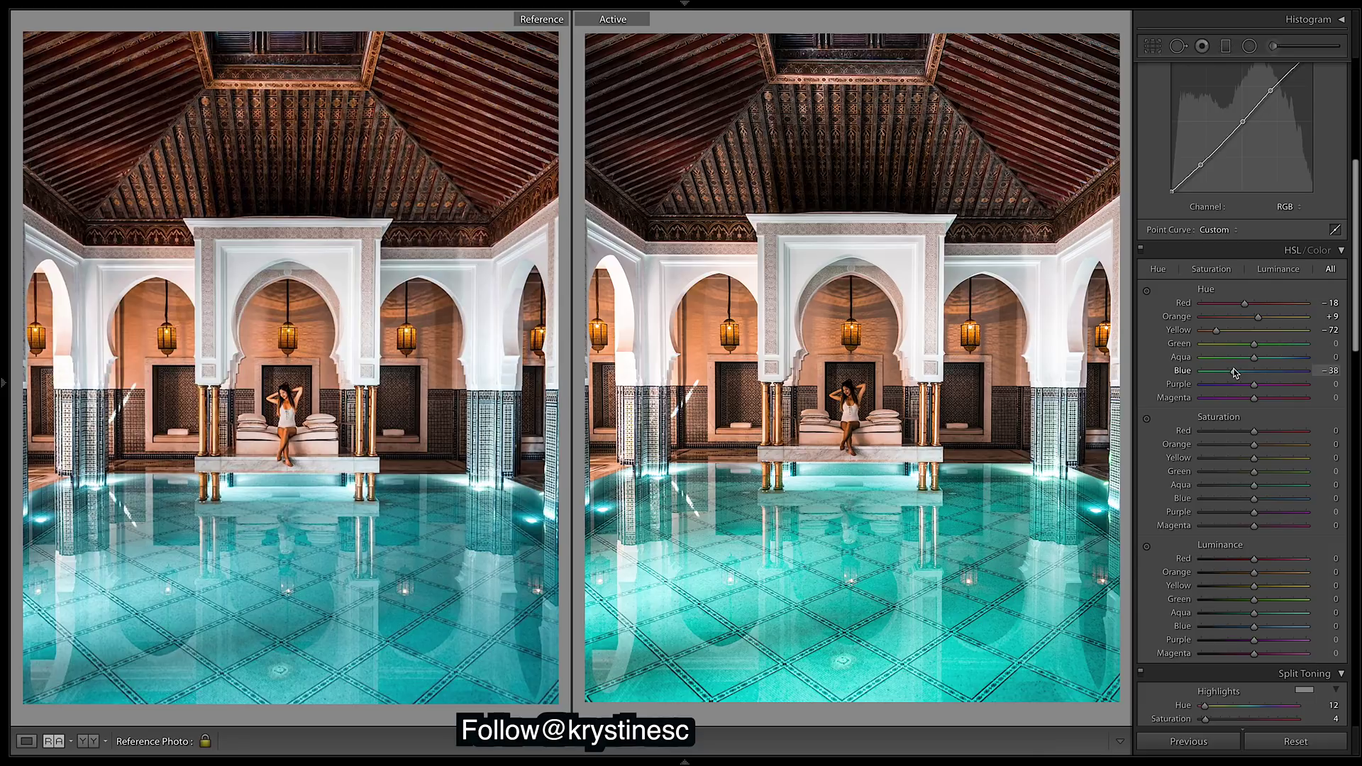
left_click_drag(1235, 371, 1236, 372)
left_click_drag(1254, 357, 1291, 358)
left_click(1278, 364)
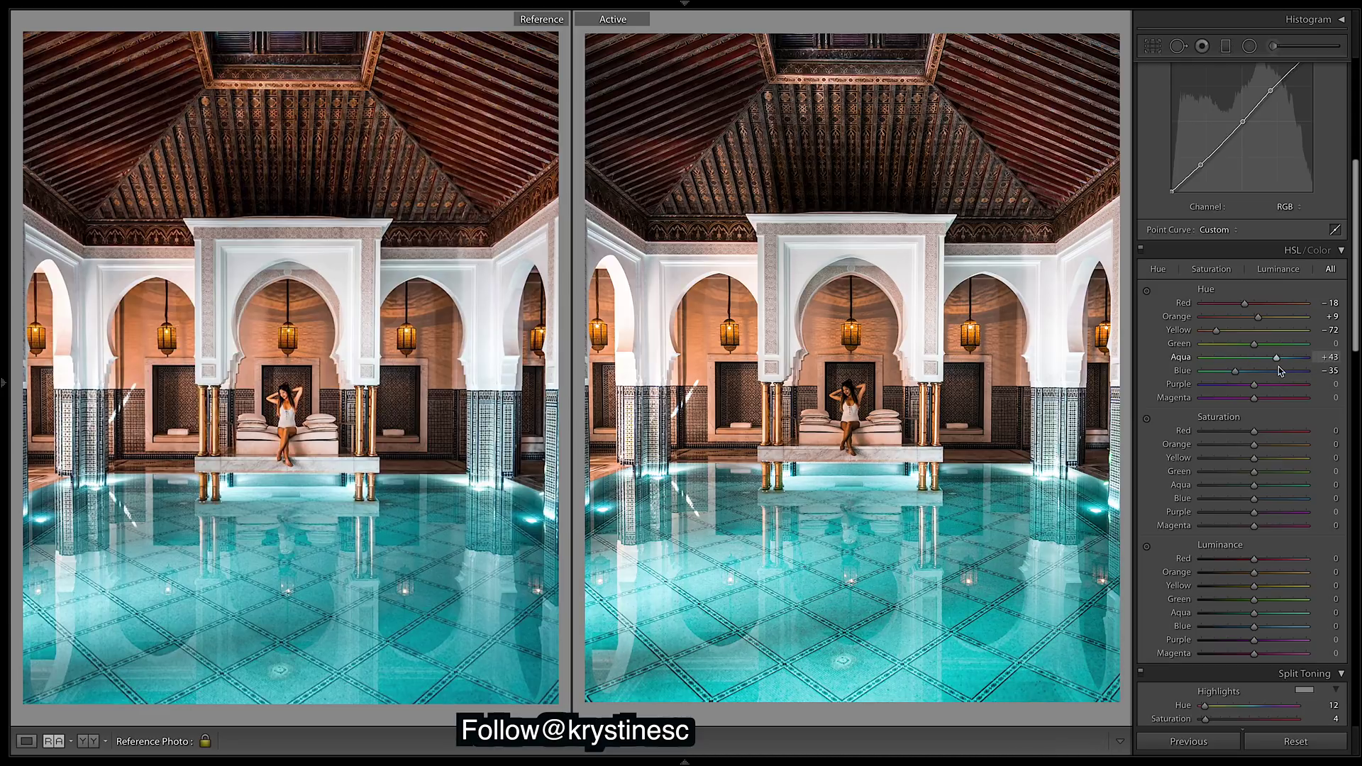
left_click_drag(1281, 371, 1254, 367)
left_click_drag(1255, 358, 1286, 362)
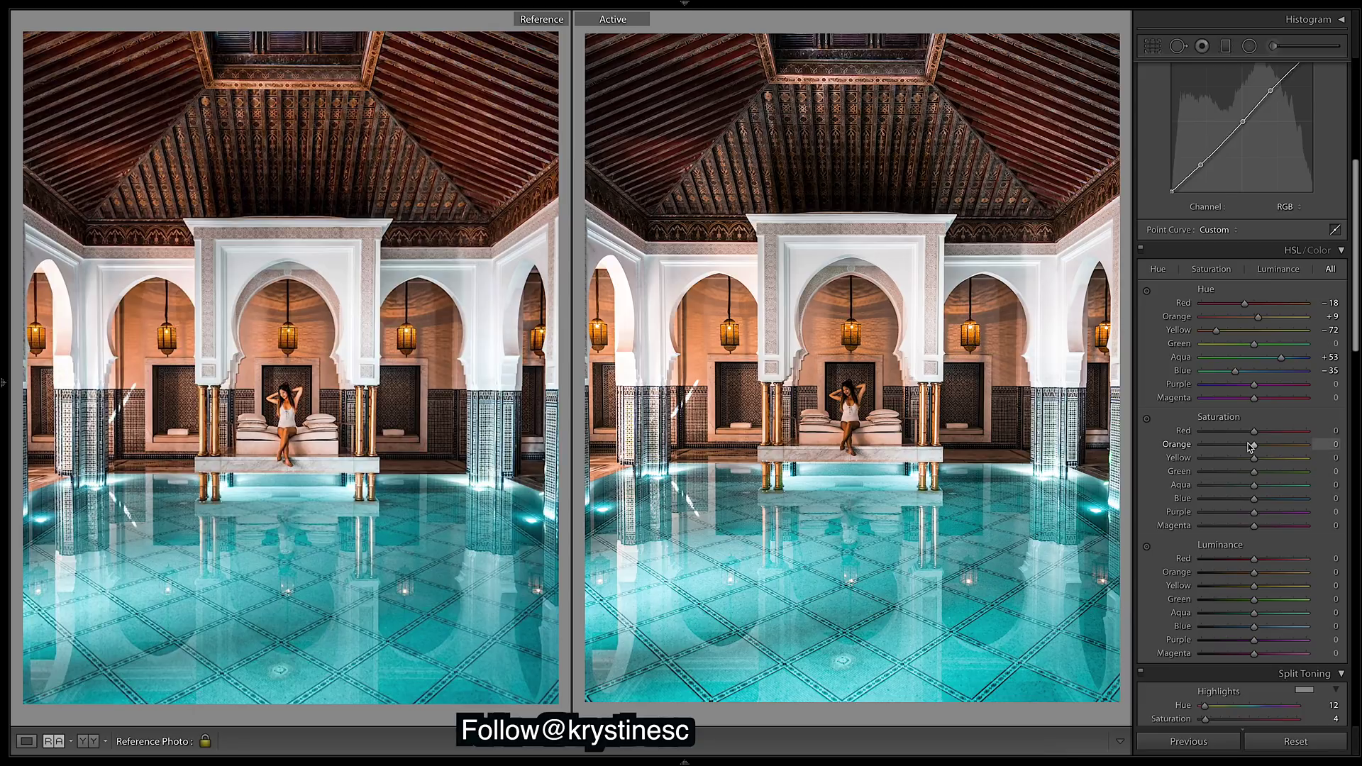
Set the saturation of orange to +37, yellow to -46 and red to +19
left_click_drag(1250, 446, 1274, 446)
left_click(1229, 458)
left_click_drag(1255, 434, 1263, 435)
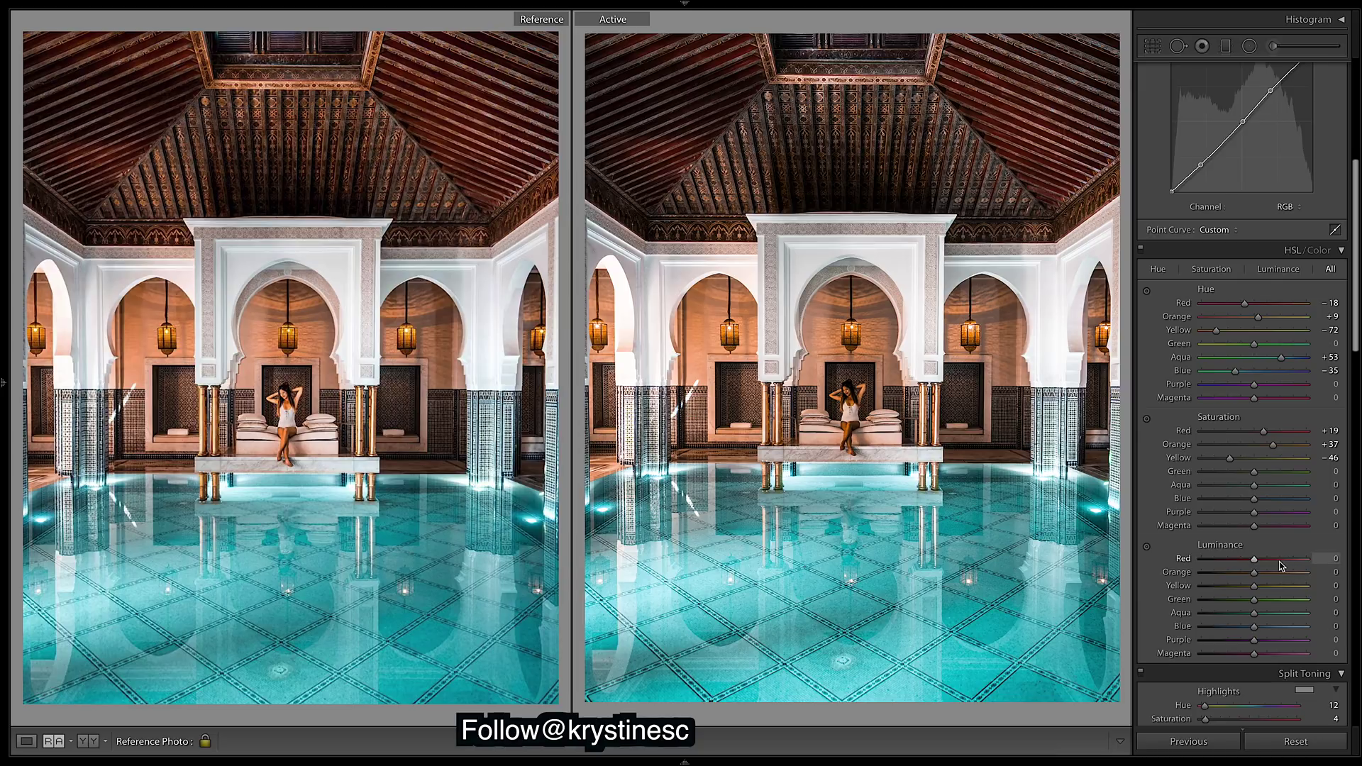
Set the red luminance to -20 and the orange luminance to +10
left_click_drag(1254, 560, 1306, 559)
left_click_drag(1304, 558, 1243, 560)
left_click_drag(1255, 575, 1280, 574)
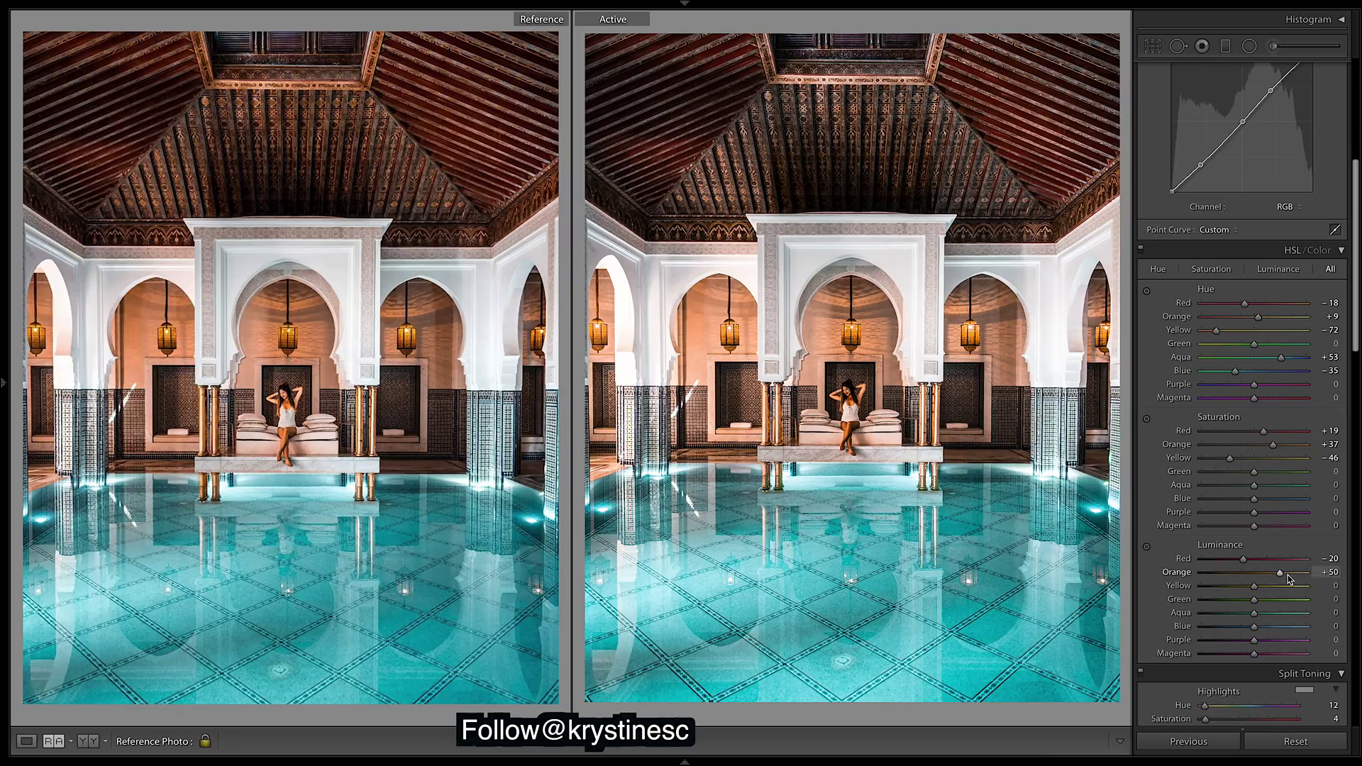
left_click_drag(1279, 577, 1269, 577)
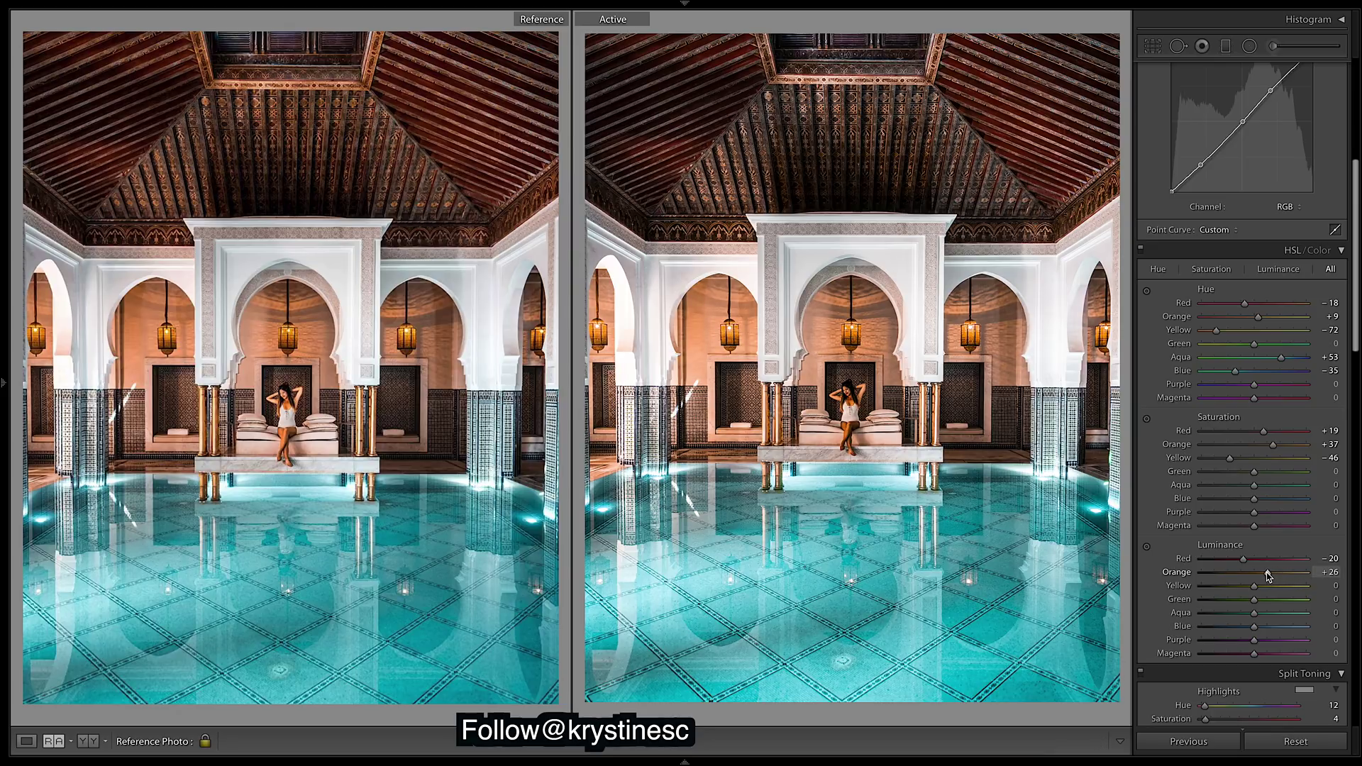
left_click_drag(1269, 577, 1258, 576)
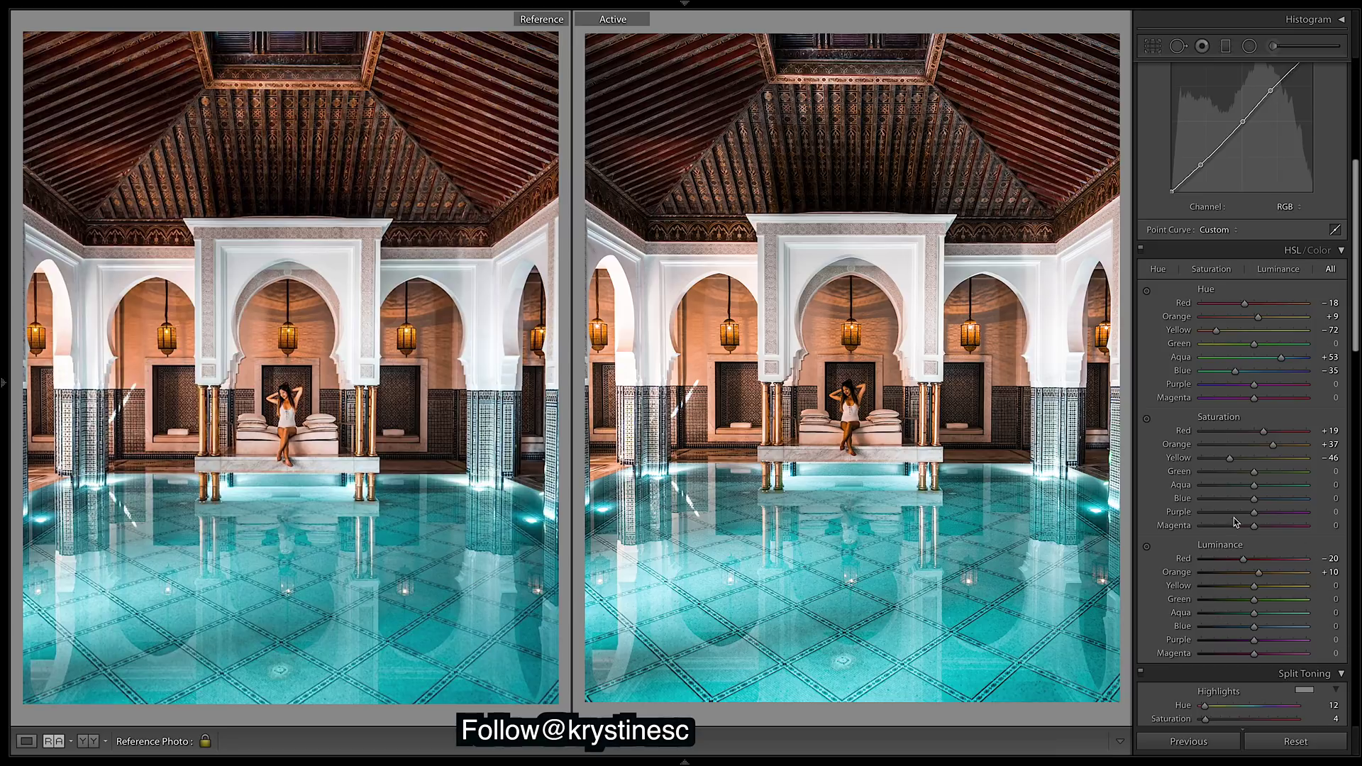
Set blue luminance to -19 and blue saturation to -16, undoing a trial of blue luminance at +72
left_click_drag(1255, 626, 1245, 627)
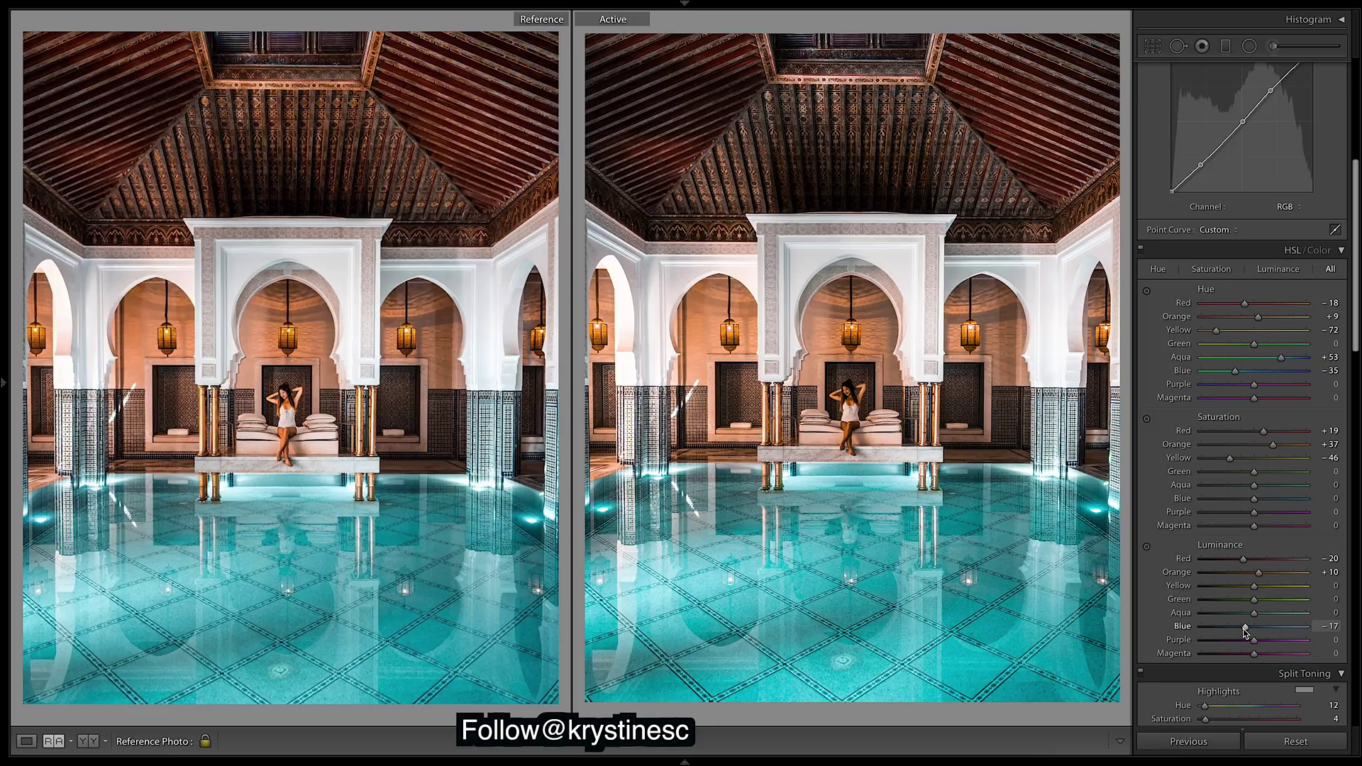
left_click_drag(1245, 631, 1243, 630)
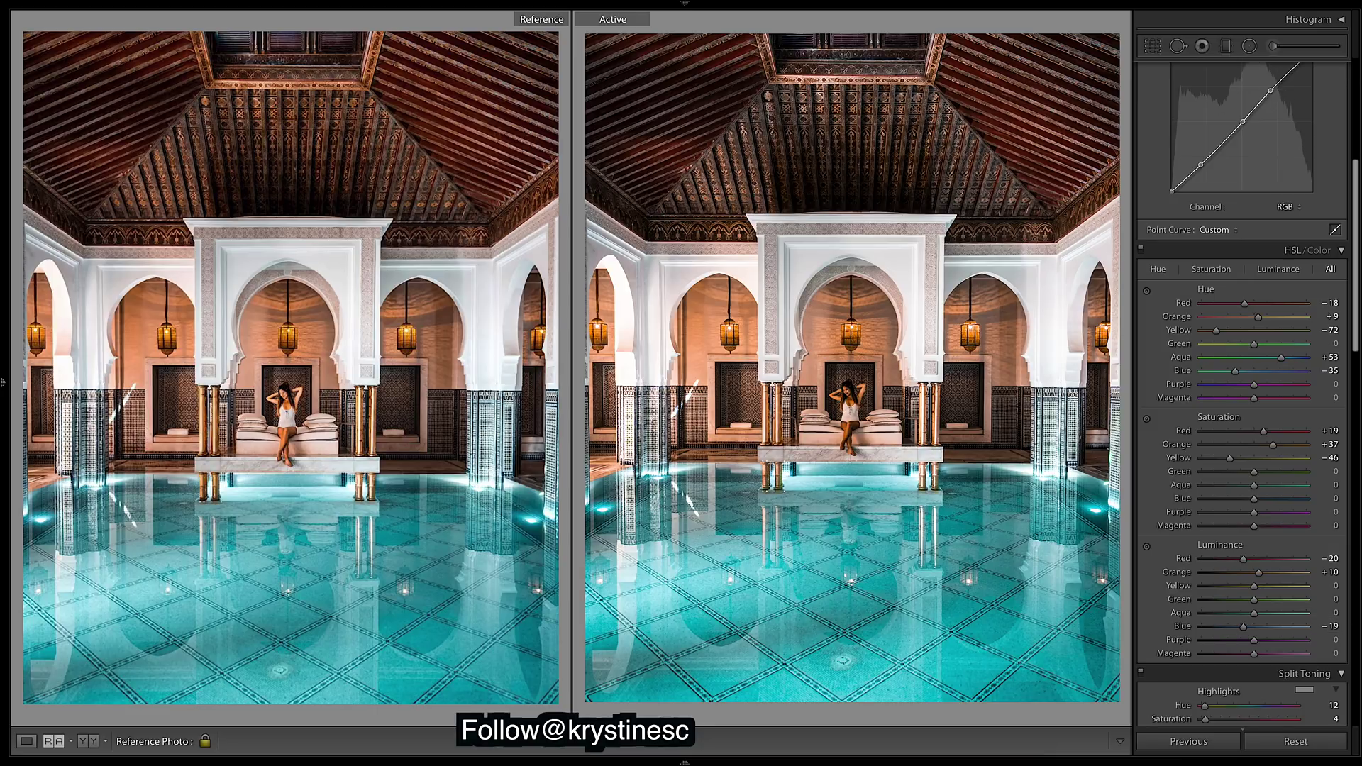
left_click_drag(1254, 499, 1245, 500)
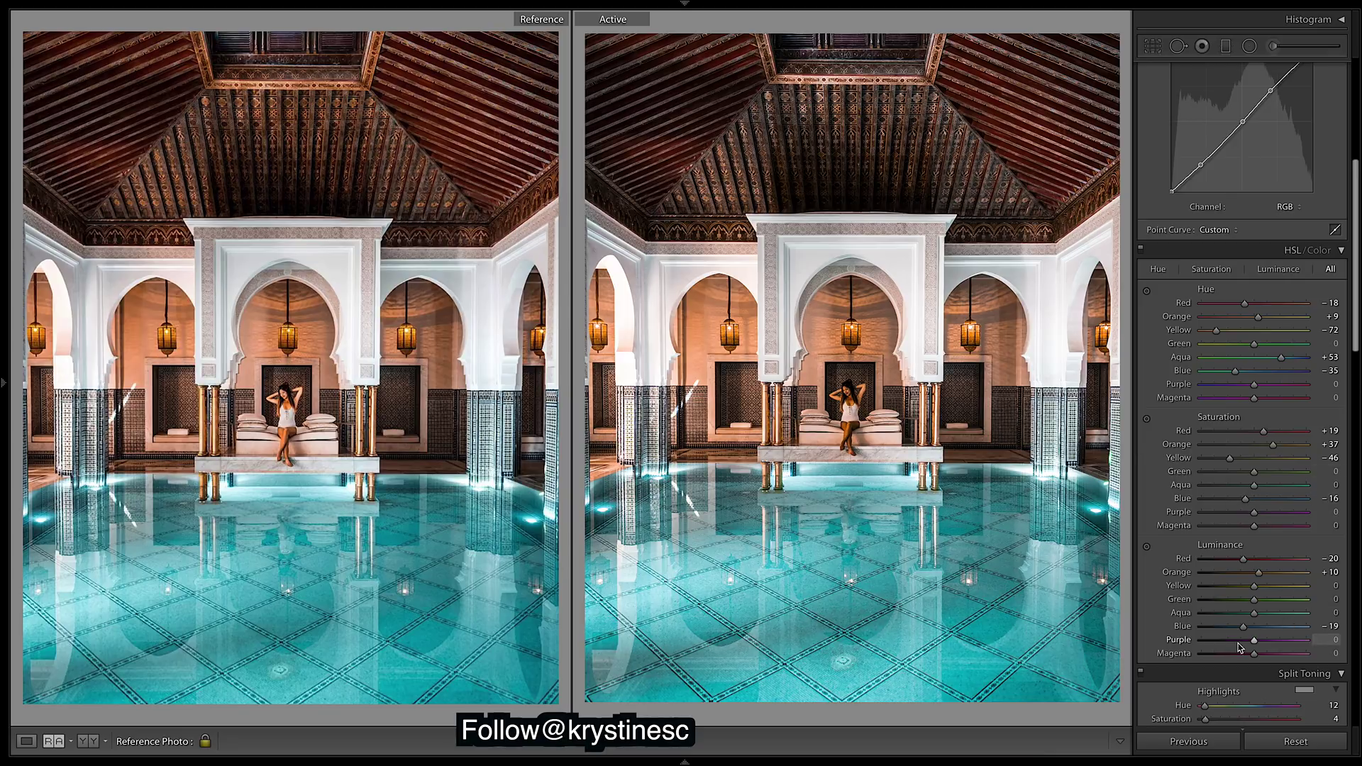
left_click(1294, 628)
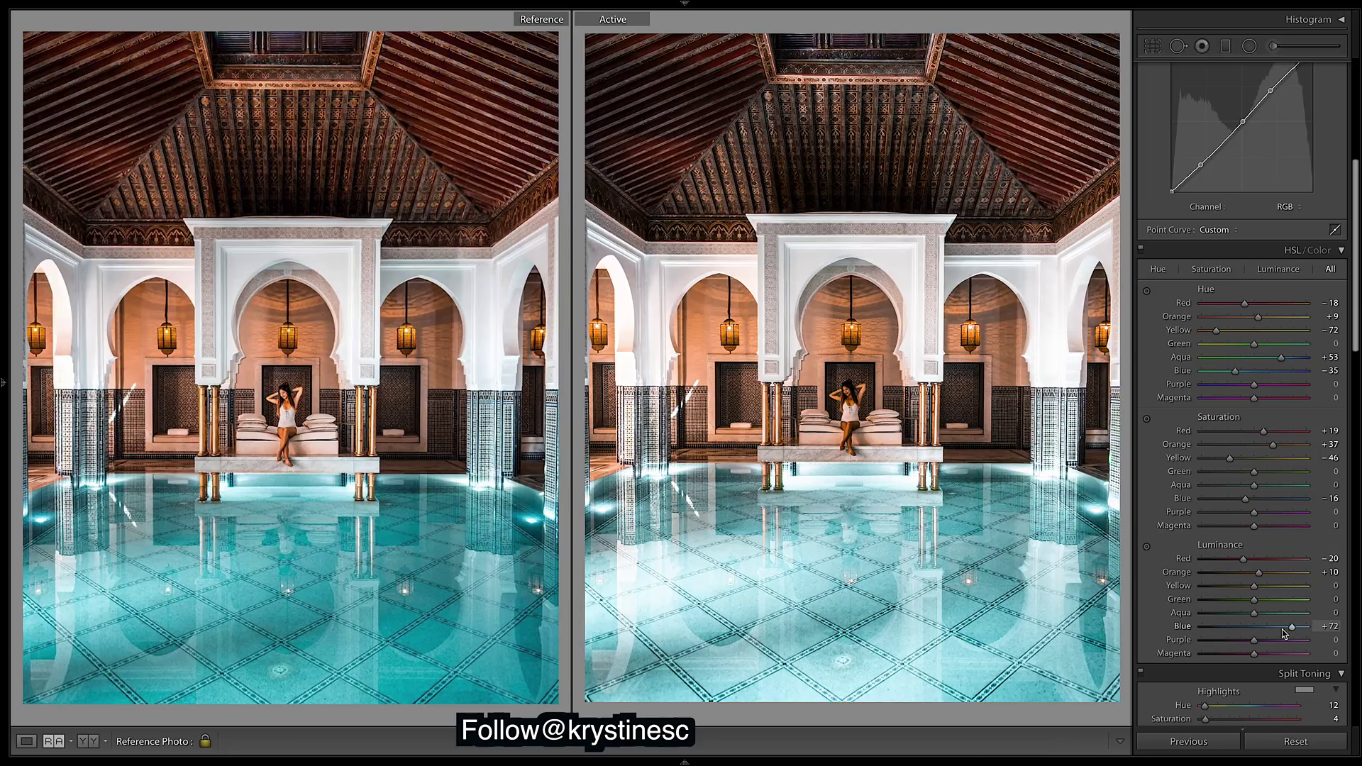
key("ctrl+z")
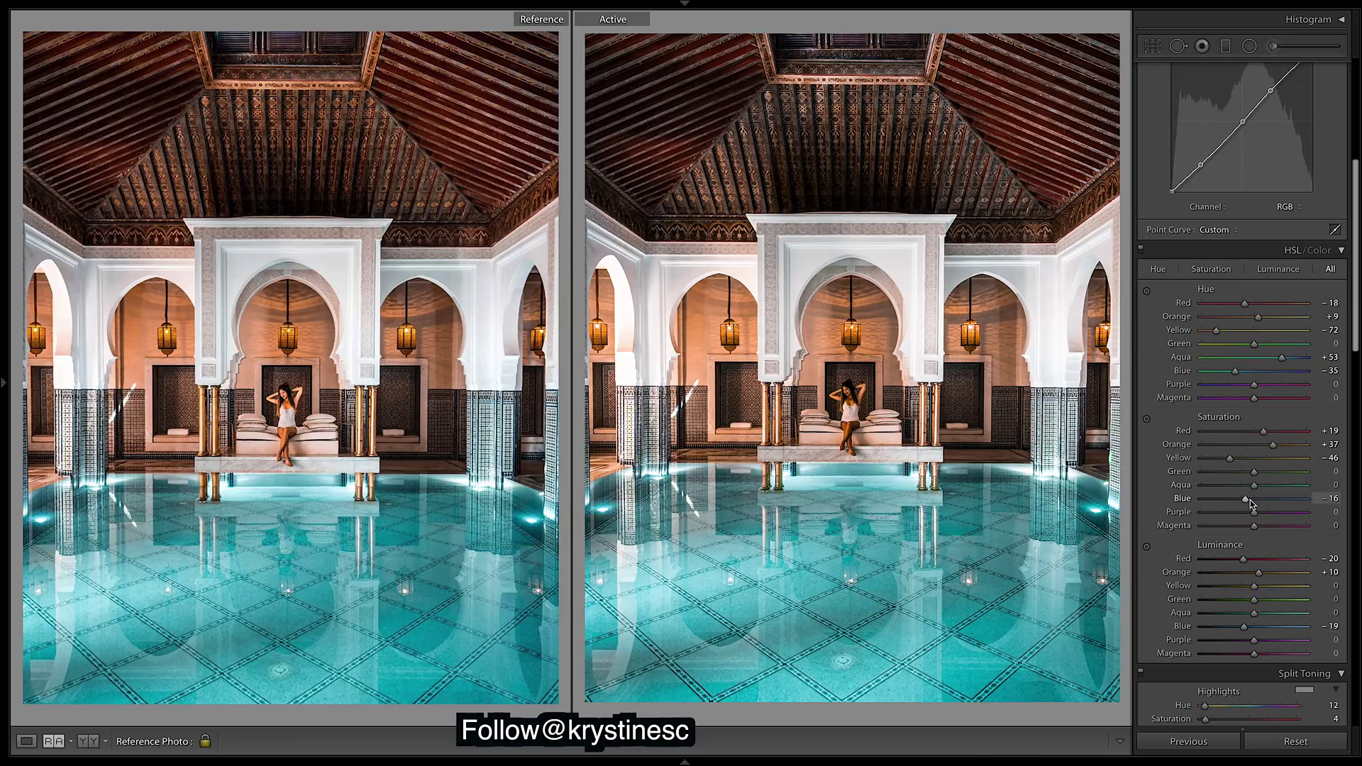
Refine the saturation with aqua and blue at -10, yellow at -65 and orange at +65, and raise red slightly
left_click_drag(1249, 503, 1249, 493)
mouse_move(1229, 462)
left_mouse_down()
mouse_move(1202, 464)
mouse_move(1221, 464)
left_mouse_up()
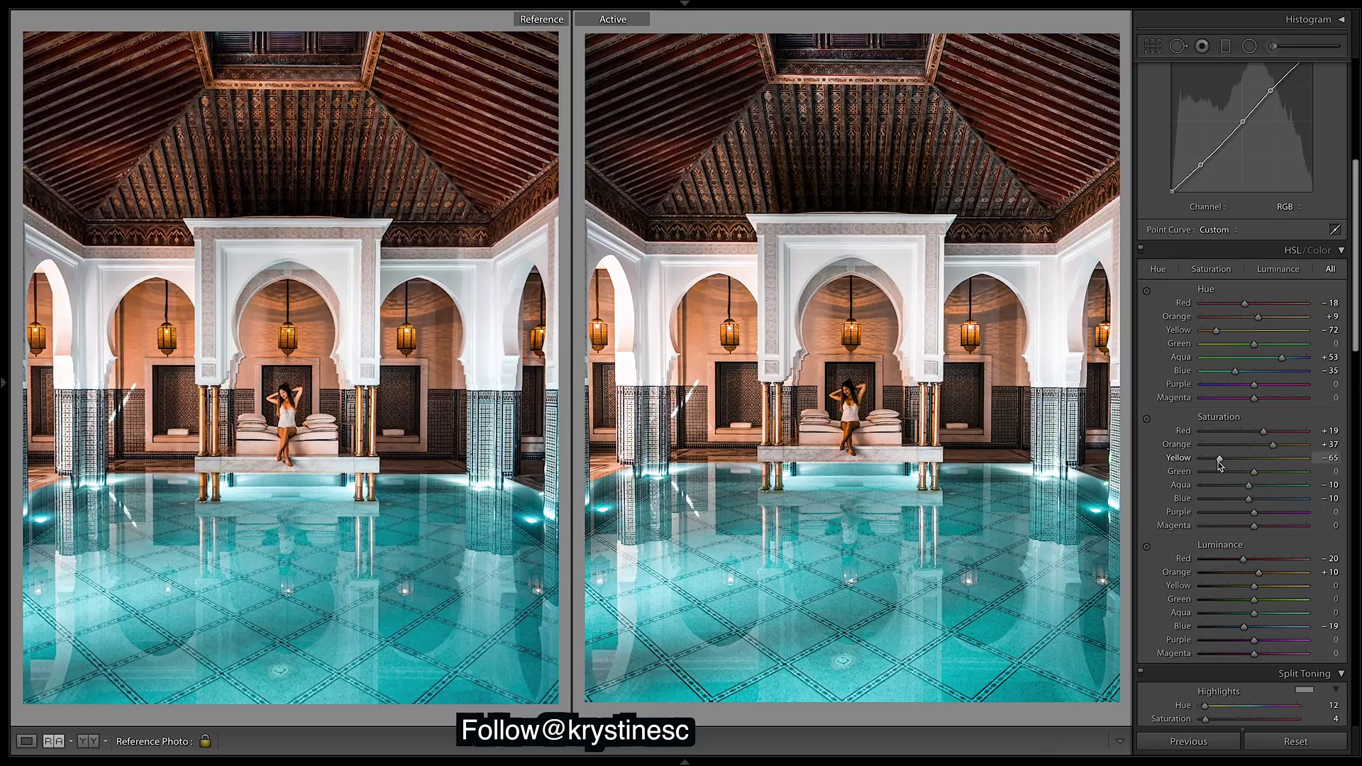
left_click_drag(1275, 446, 1287, 456)
mouse_move(1256, 448)
left_mouse_down()
mouse_move(1223, 462)
mouse_move(1241, 457)
mouse_move(1169, 446)
mouse_move(1238, 457)
mouse_move(1284, 446)
mouse_move(1203, 448)
mouse_move(1279, 447)
left_mouse_up()
key("ctrl+z")
key("ctrl+z")
key("ctrl+z")
left_click_drag(1287, 447, 1292, 450)
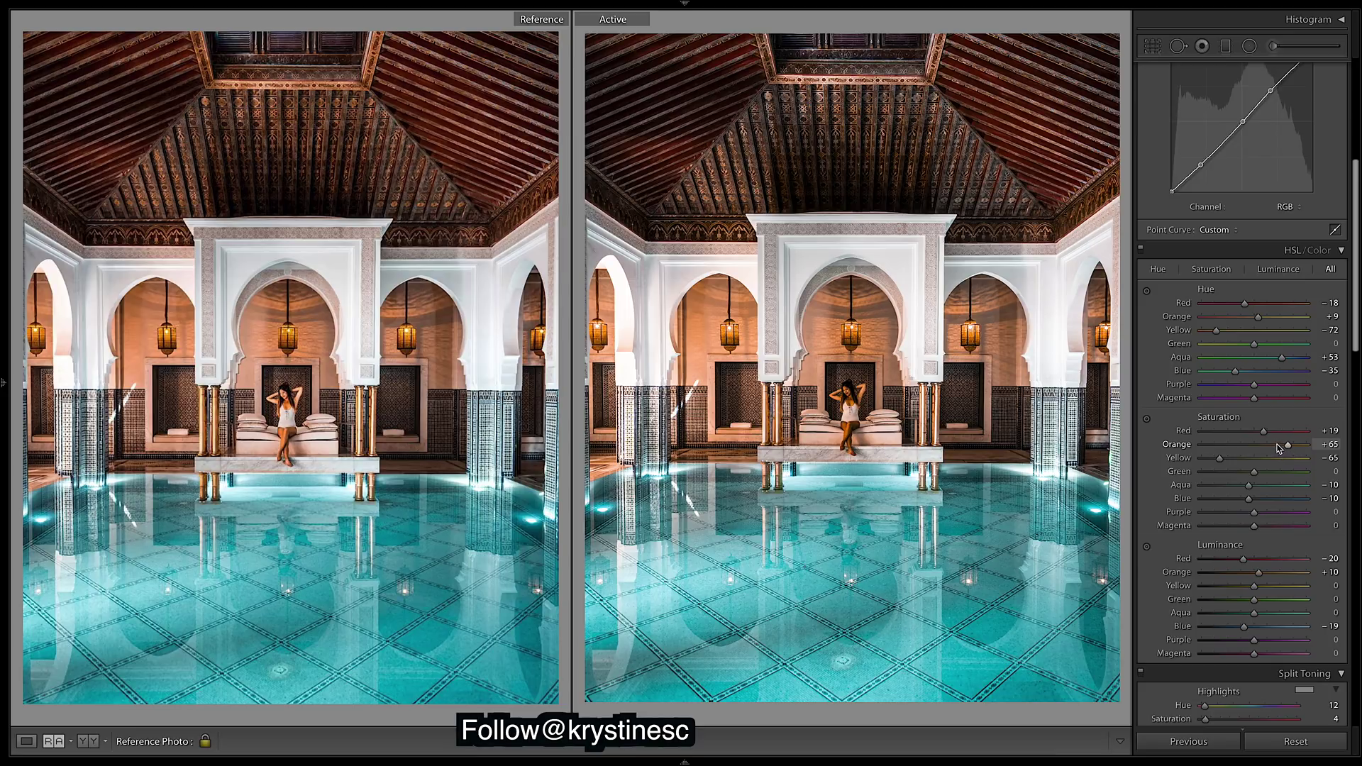
left_click_drag(1263, 431, 1275, 433)
left_click_drag(1274, 435, 1270, 435)
Select the adjustment brush mask over the woman and daybed, hide its overlay and set its exposure to 0.79
left_click(1273, 47)
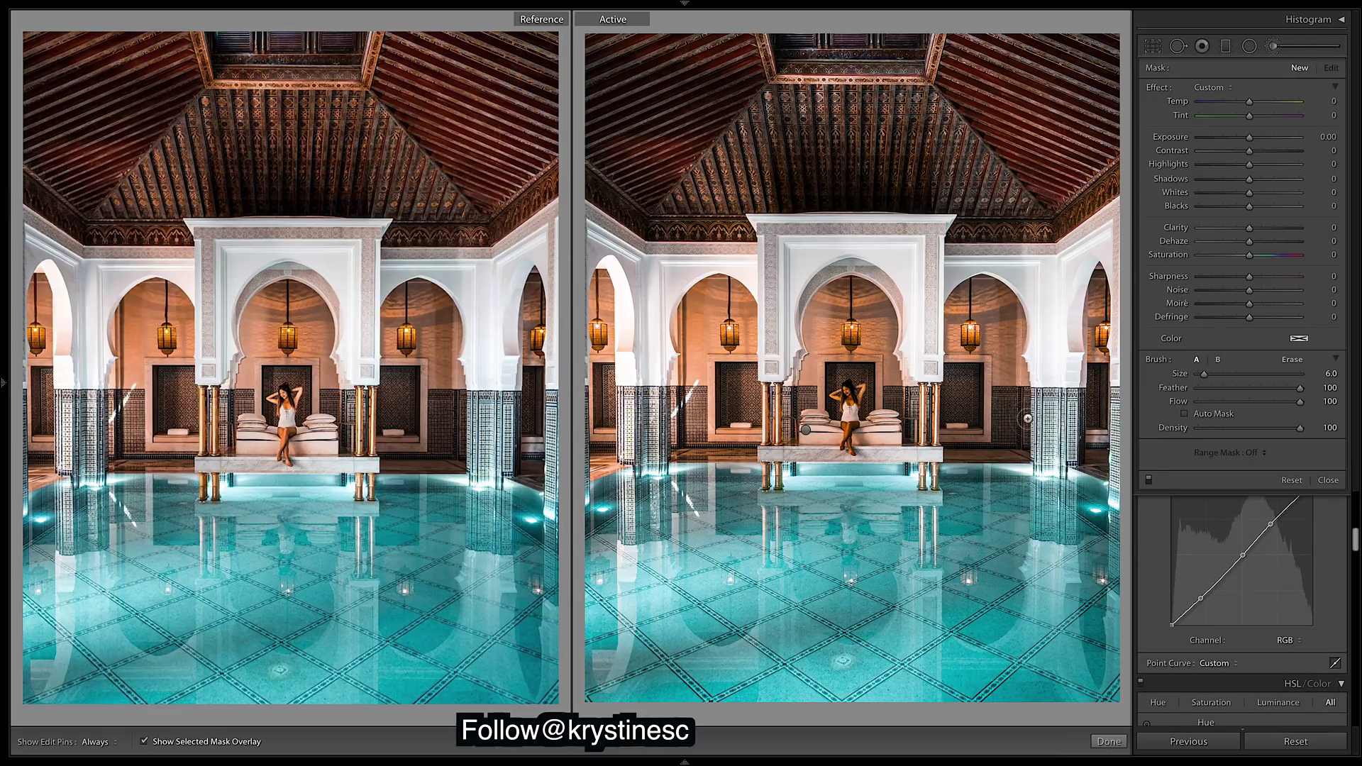
left_click(807, 430)
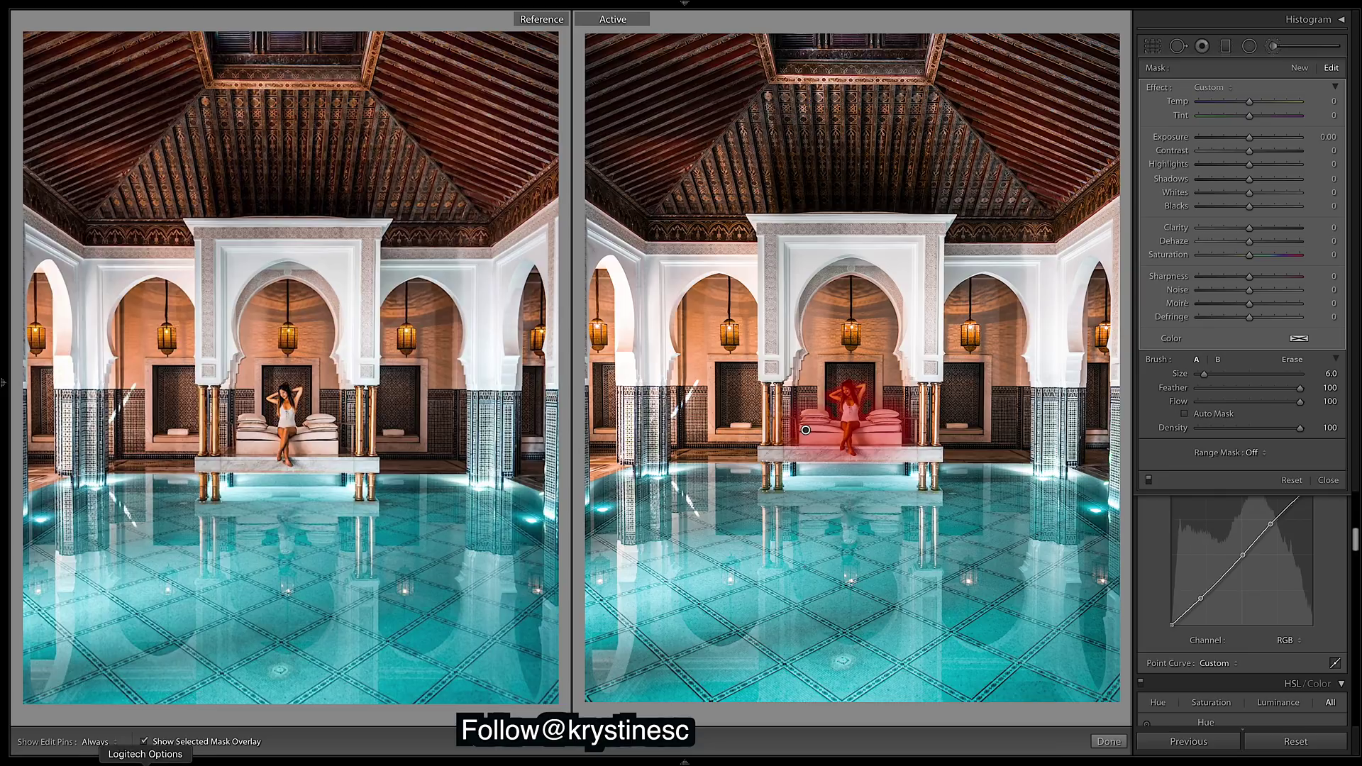
left_click(144, 742)
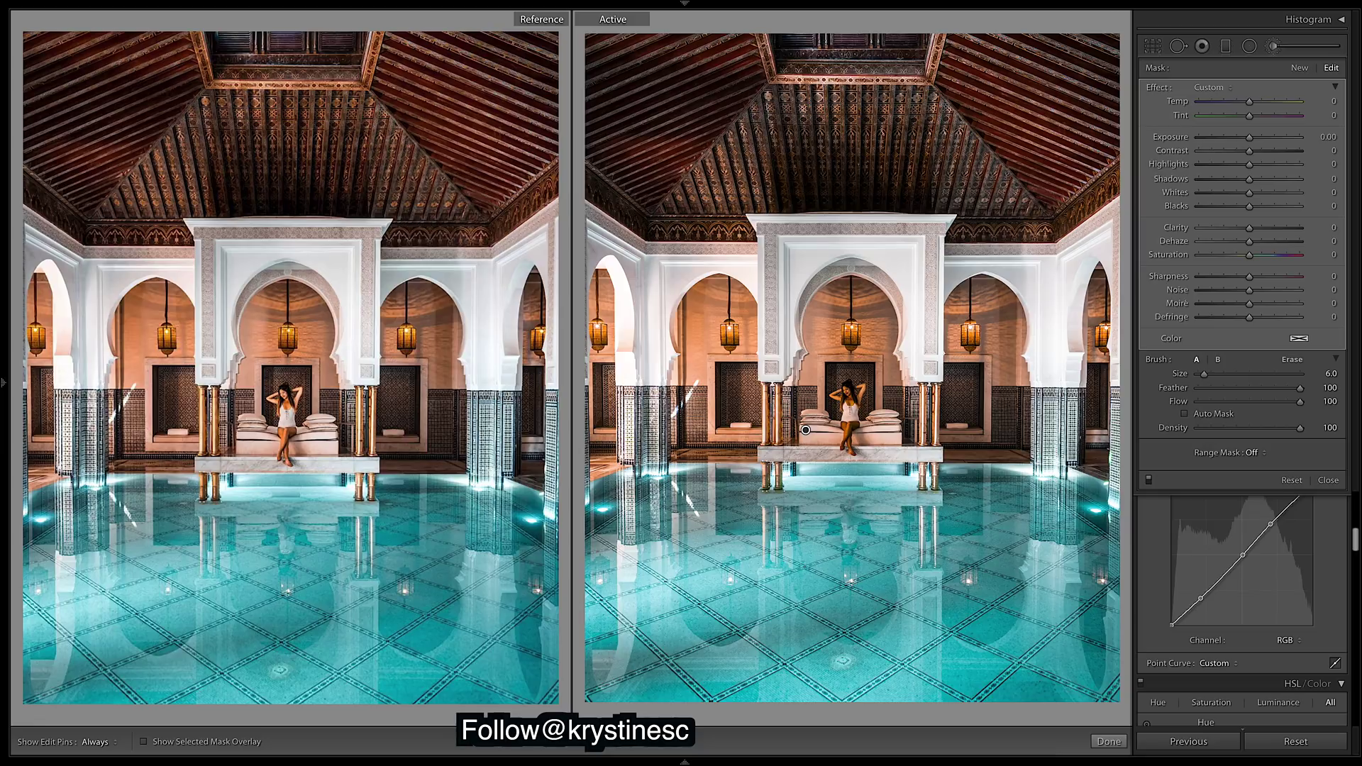
left_click_drag(1250, 137, 1259, 141)
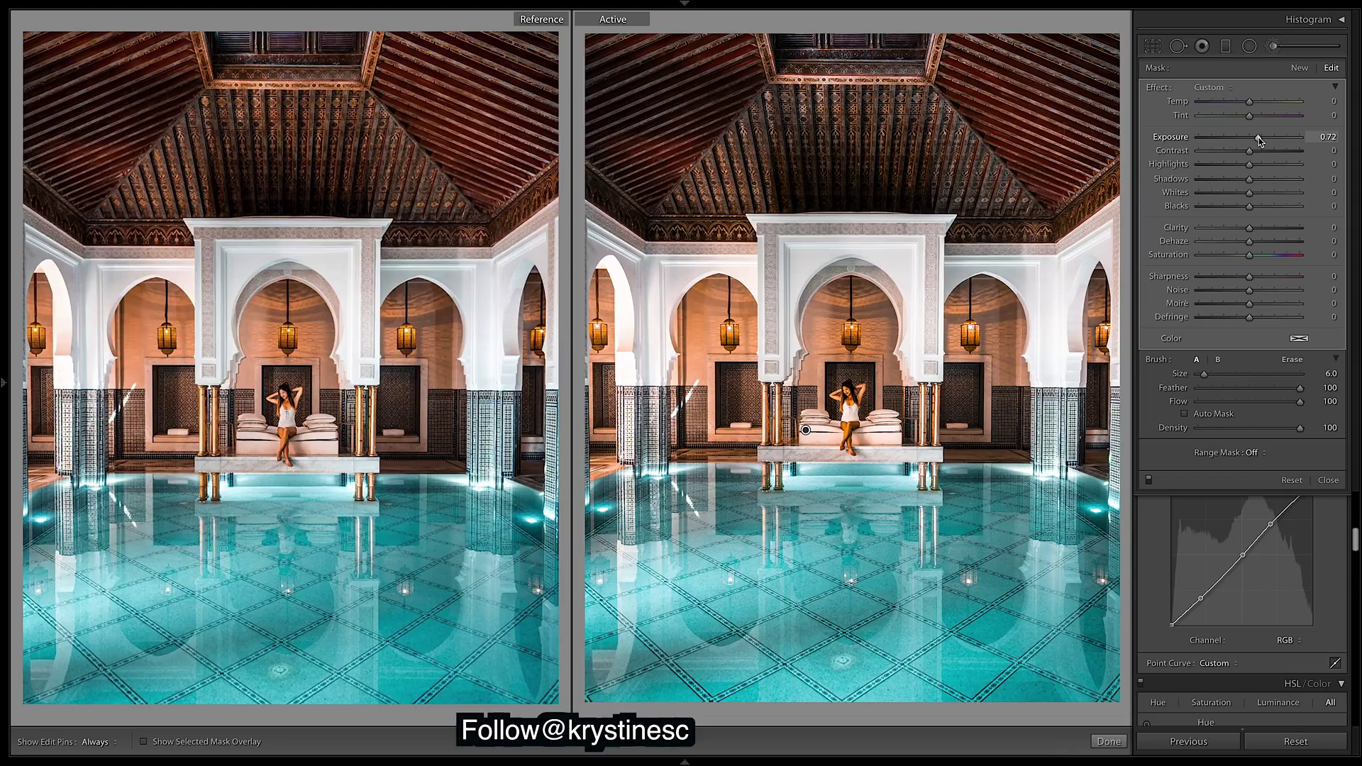
left_click_drag(1259, 141, 1260, 142)
Set the daybed mask's shadows to 15 and saturation to -27, and close the adjustment brush
left_click_drag(1264, 181, 1267, 182)
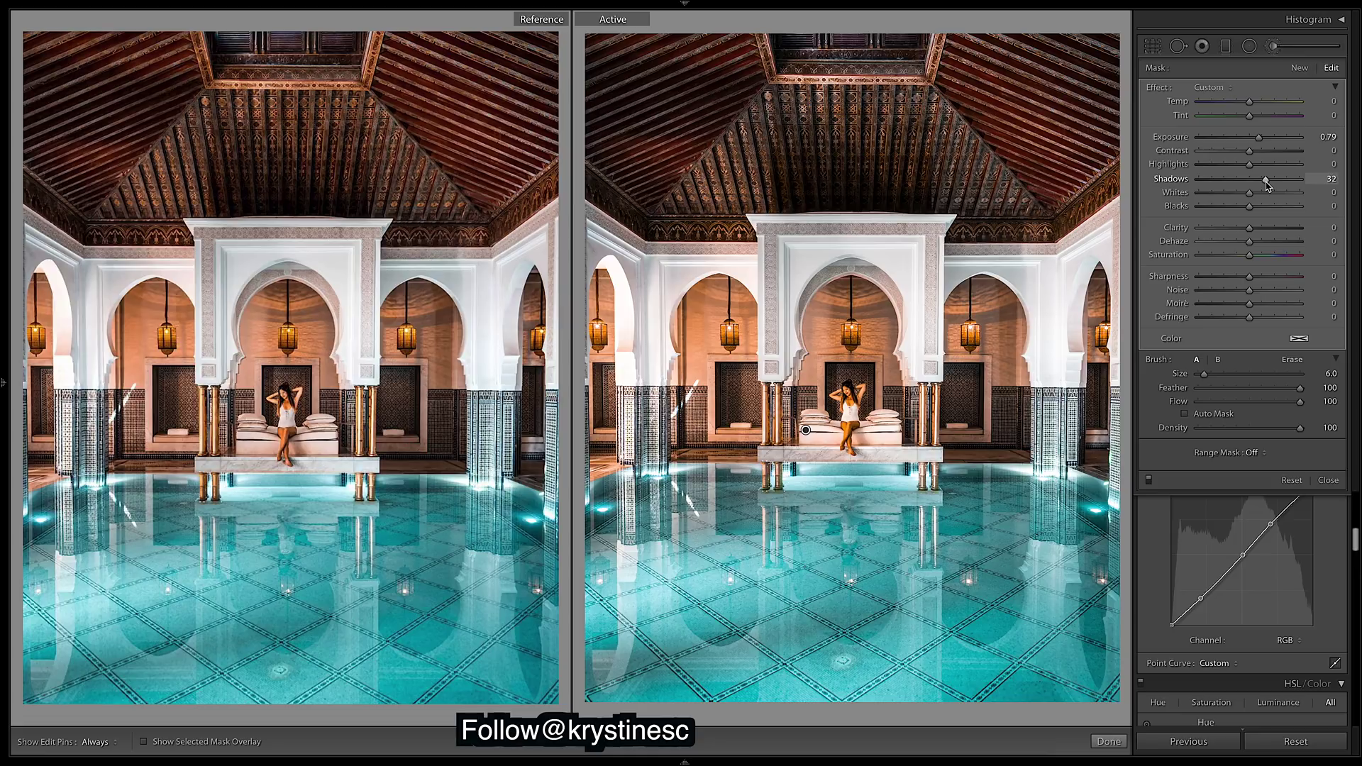
left_click_drag(1263, 181, 1259, 182)
left_click_drag(1250, 254, 1235, 254)
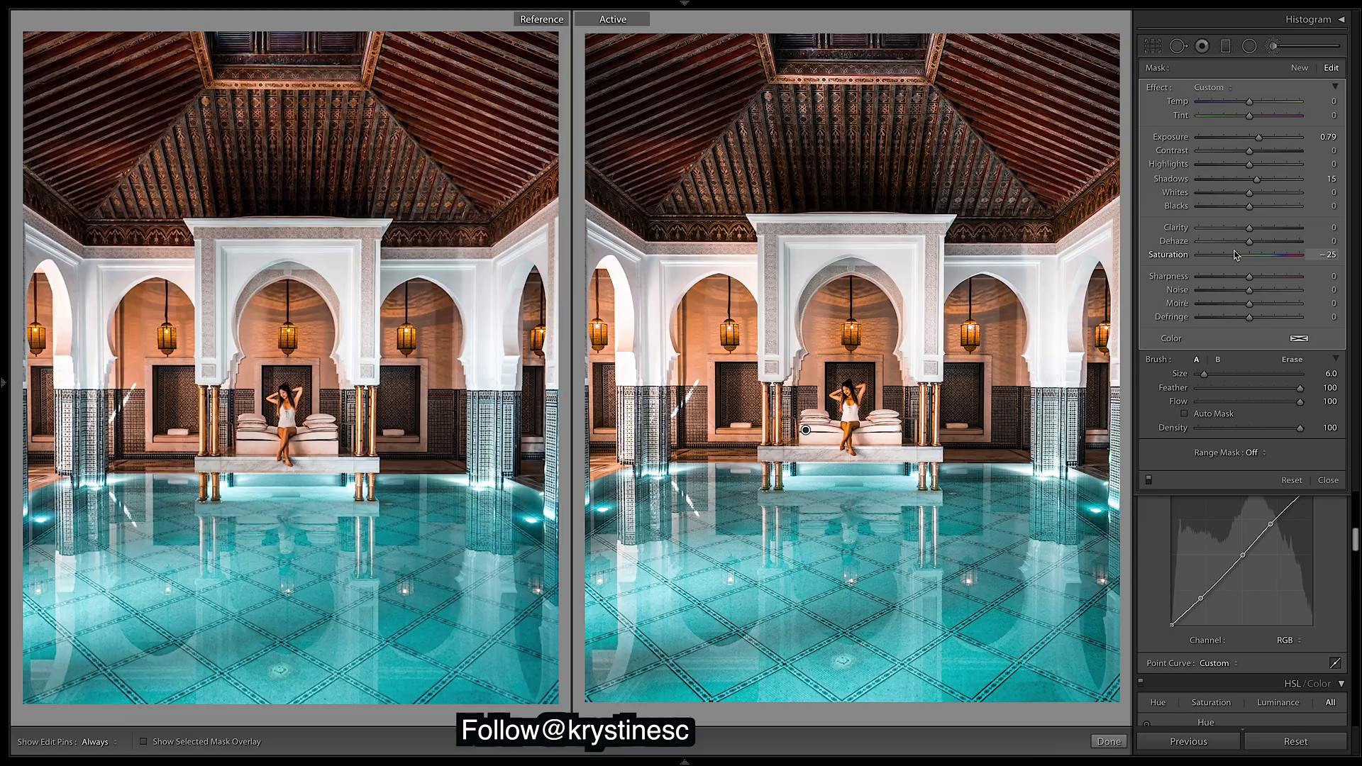
left_click_drag(1235, 255, 1234, 255)
mouse_move(1109, 746)
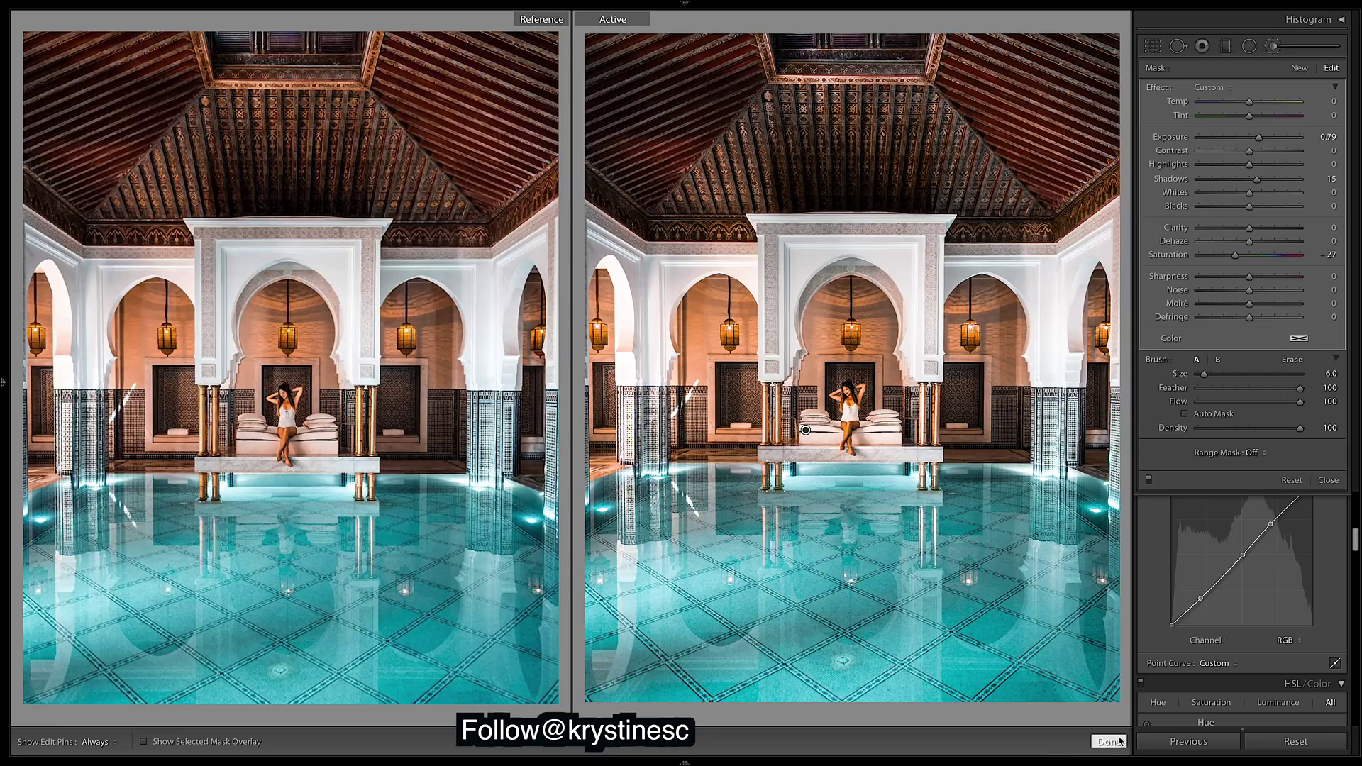
key("k")
Try hue shifts of red to +100, yellow to -90 and +1, and orange to -25, undoing each trial
scroll(1316, 330, "up", 3)
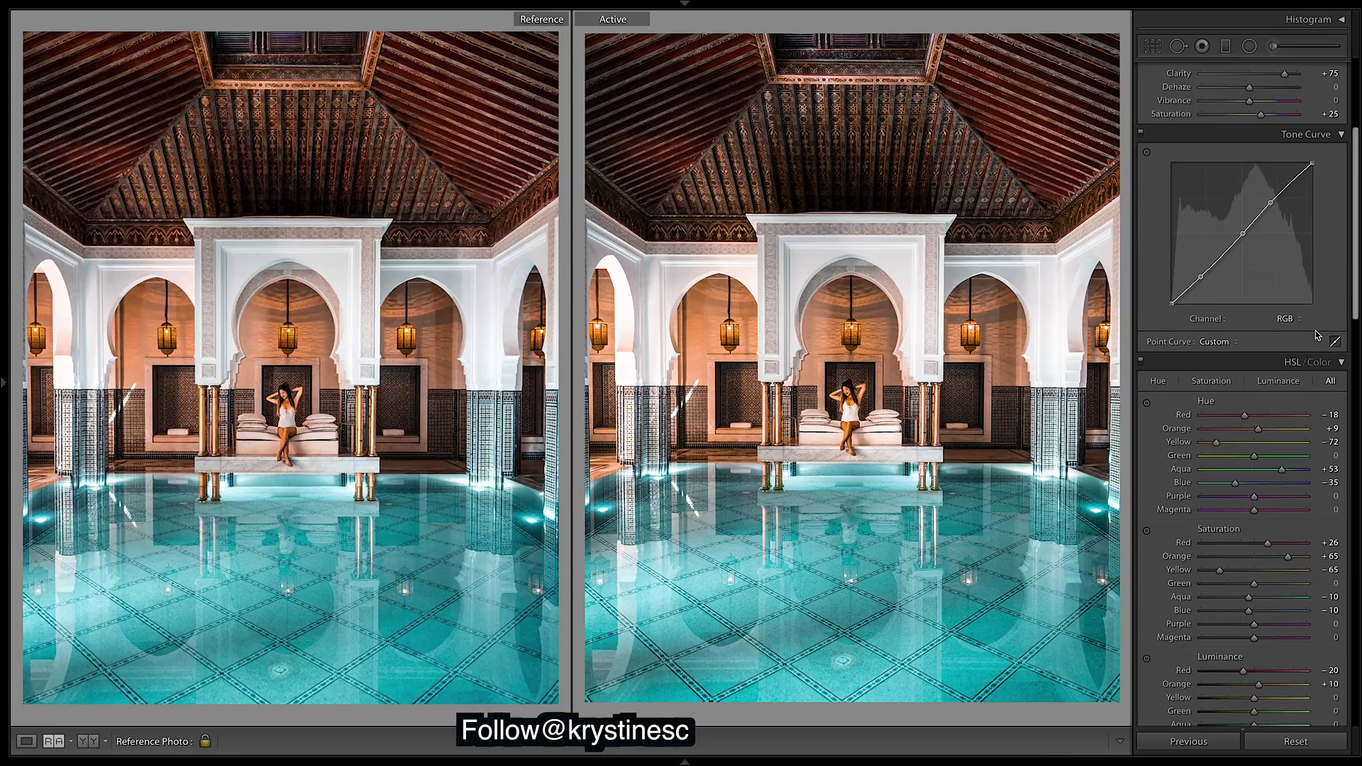
scroll(1316, 333, "up", 3)
scroll(1263, 397, "down", 3)
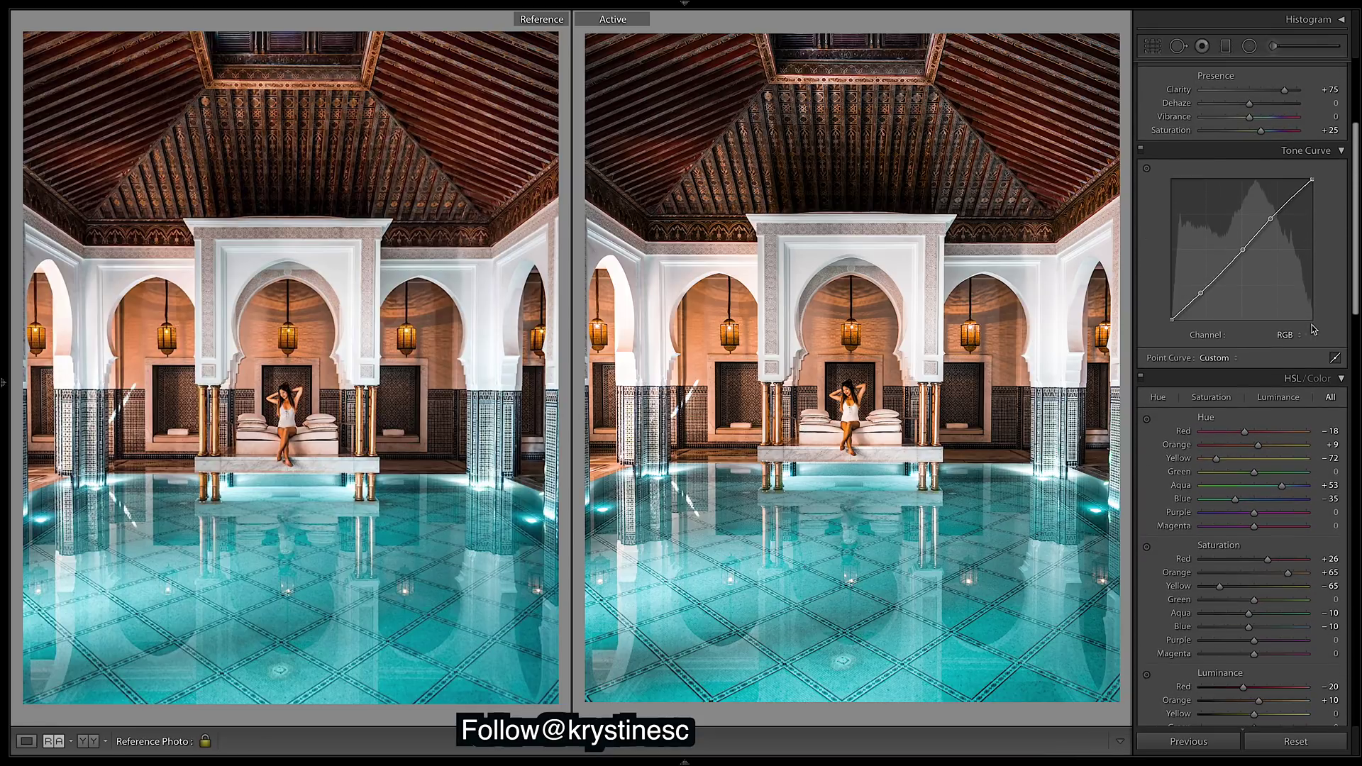
left_click_drag(1244, 434, 1079, 449)
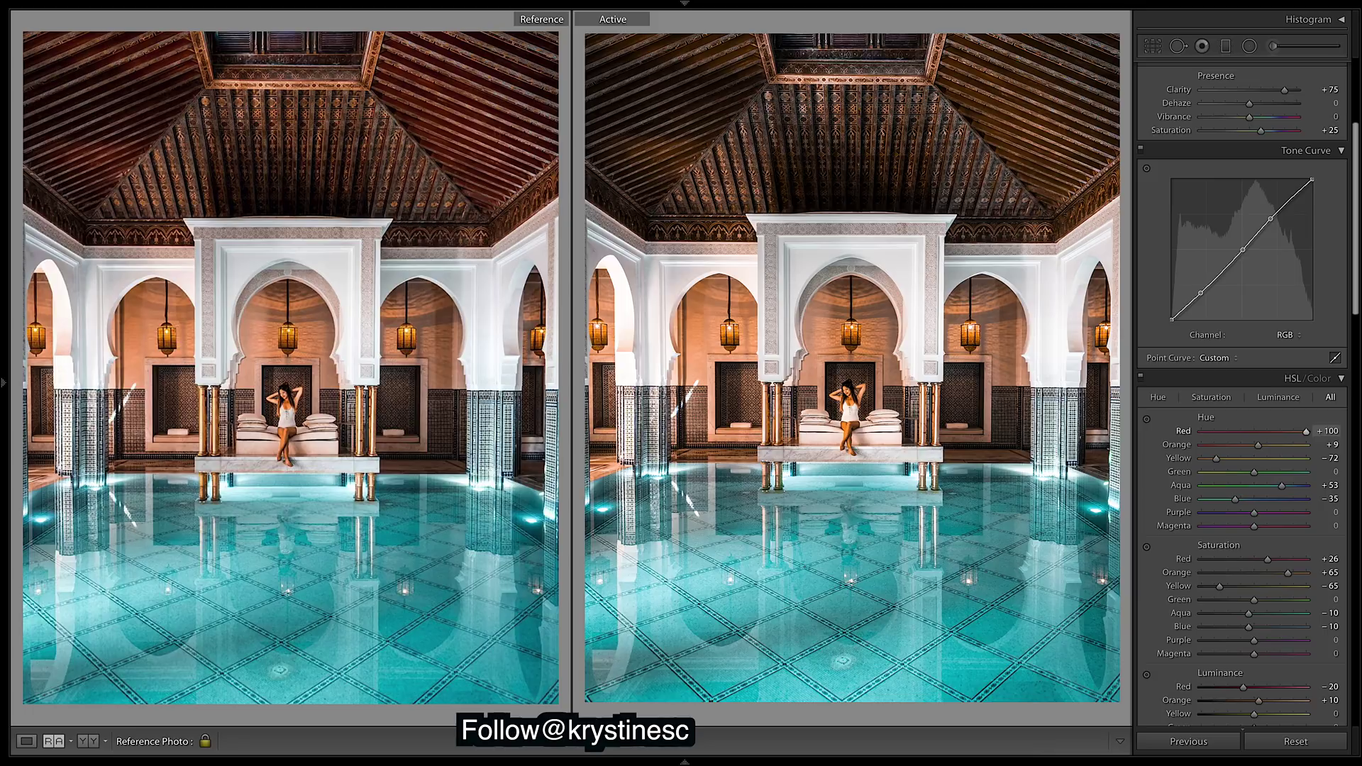
key("ctrl+z")
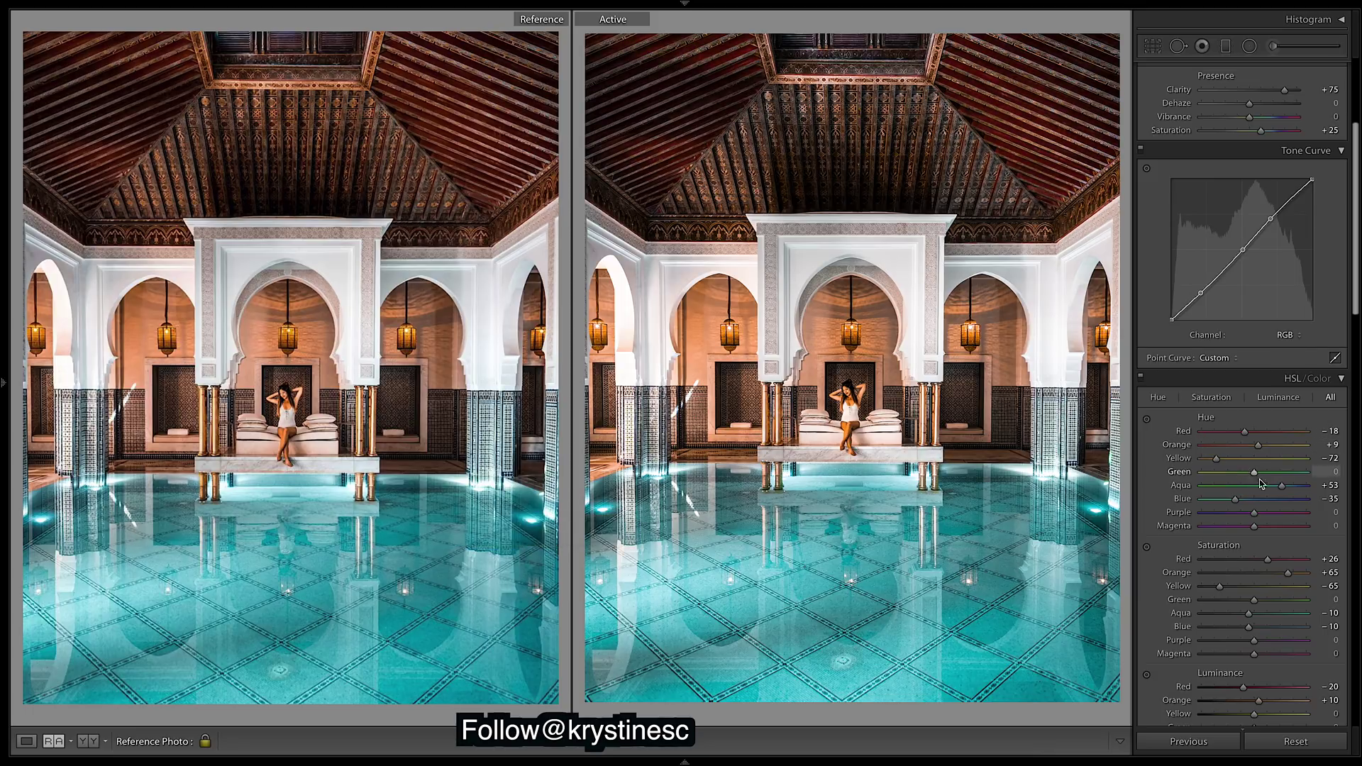
left_click_drag(1259, 452, 1255, 452)
key("ctrl+z")
left_click_drag(1217, 459, 1208, 462)
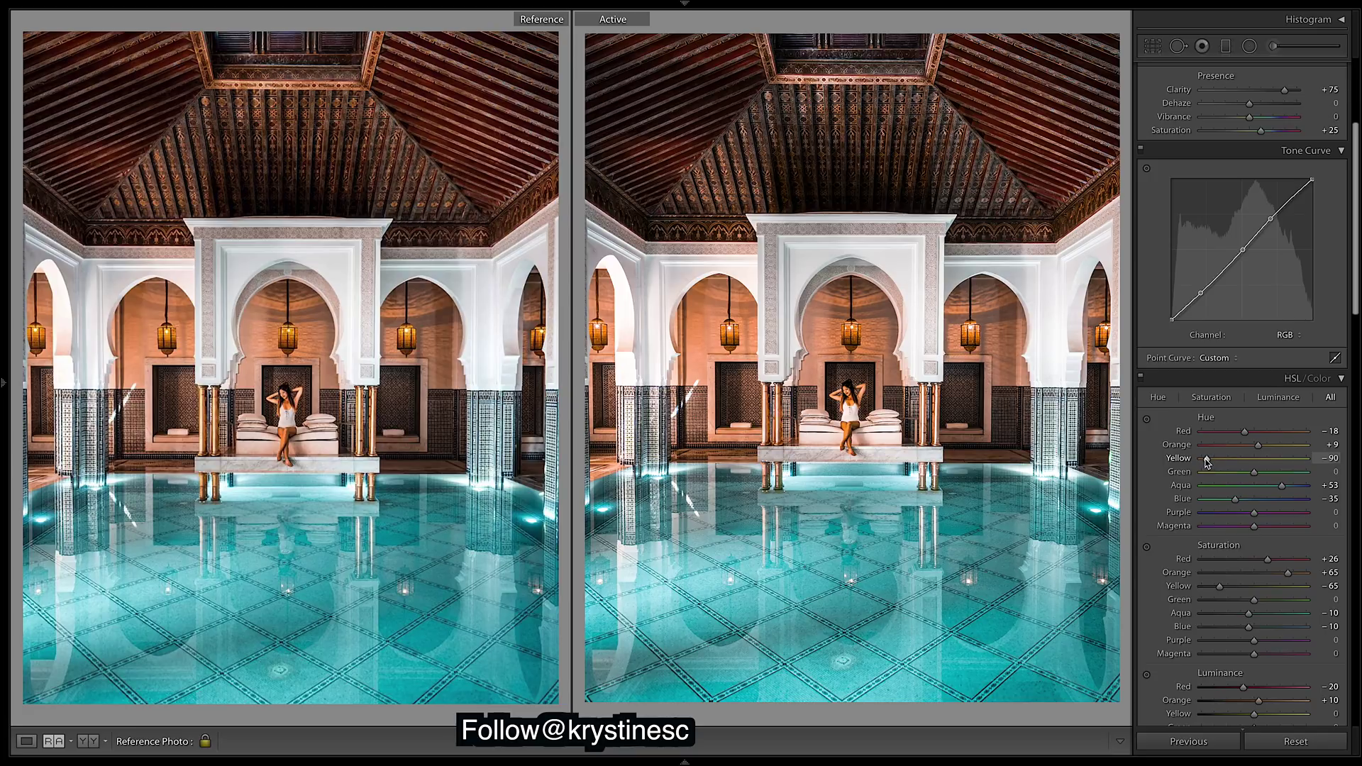
key("ctrl+z")
mouse_move(1259, 445)
left_mouse_down()
mouse_move(1223, 459)
mouse_move(1254, 459)
left_mouse_up()
key("ctrl+z")
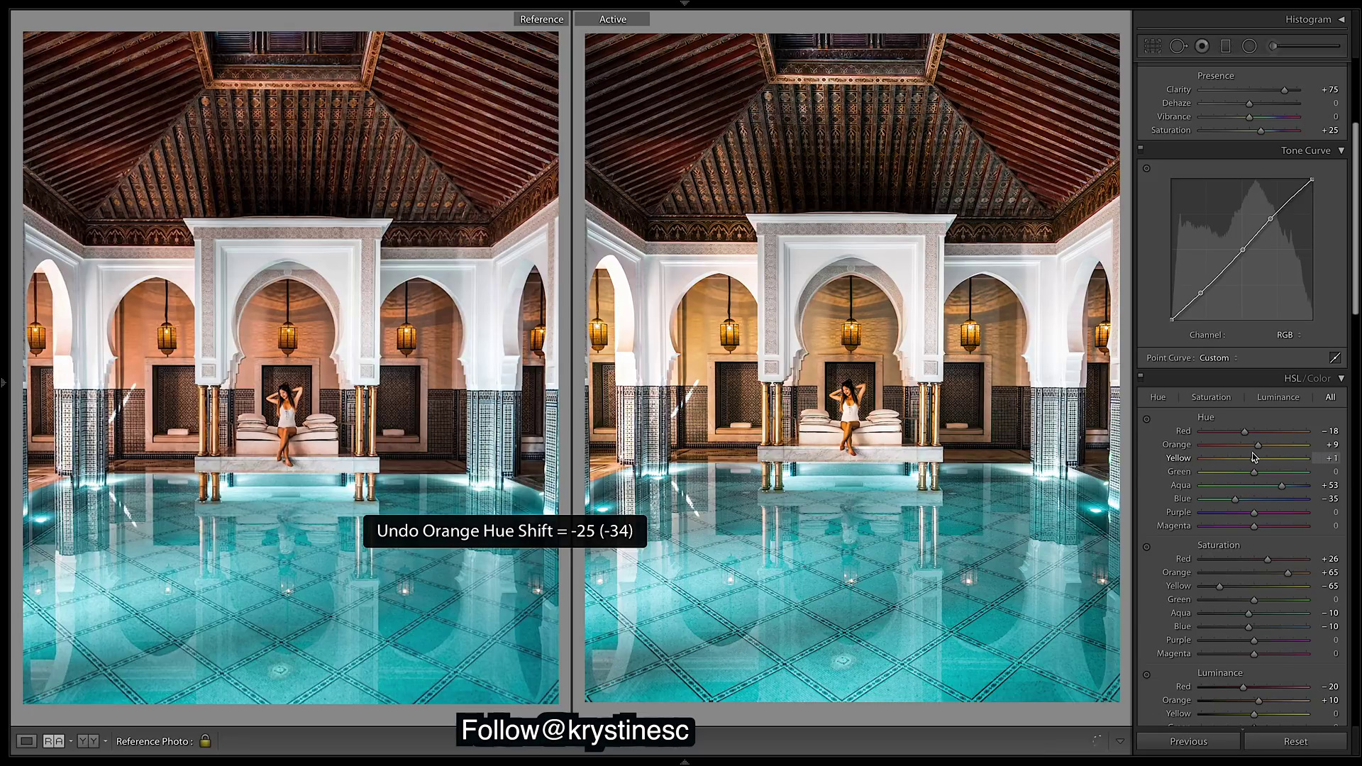
key("ctrl+z")
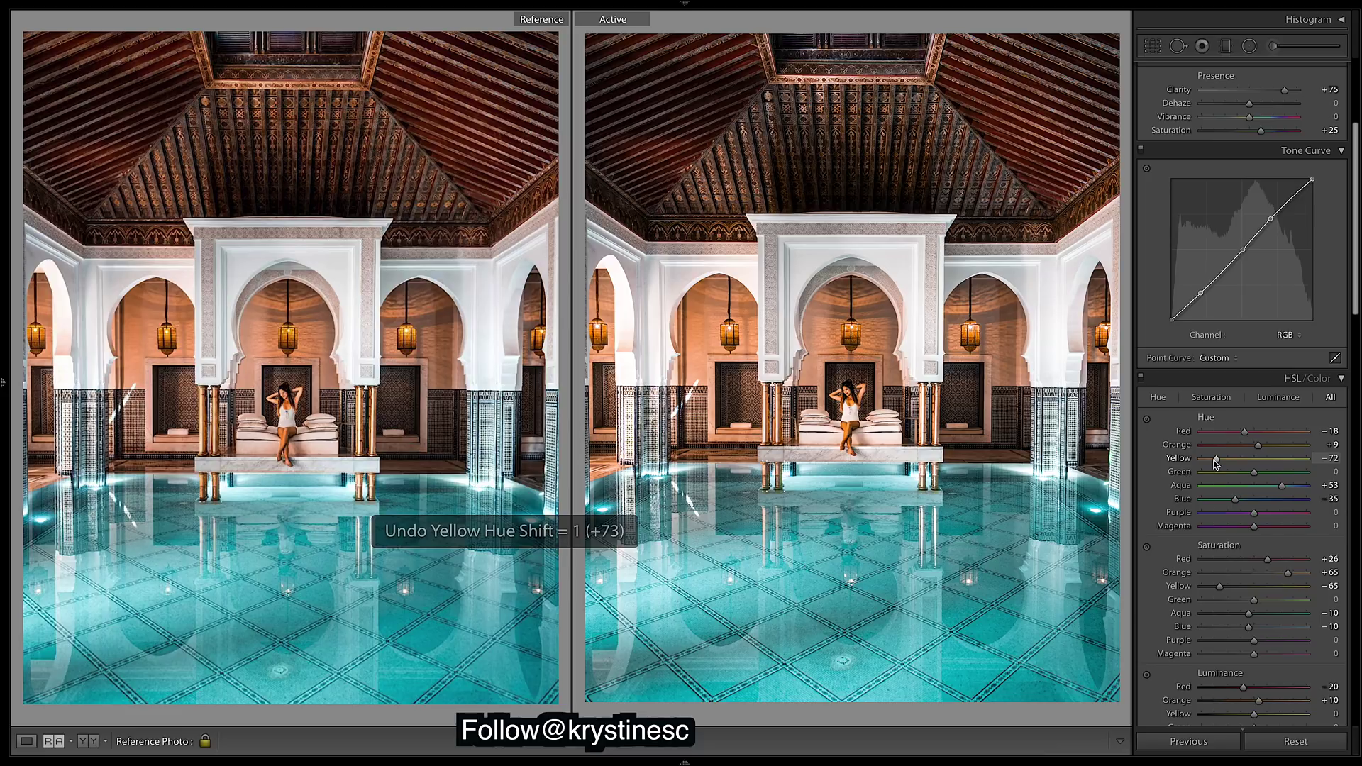
Set the yellow hue to -81 and the orange hue to +6
left_click_drag(1217, 462, 1214, 462)
left_click_drag(1210, 461, 1210, 462)
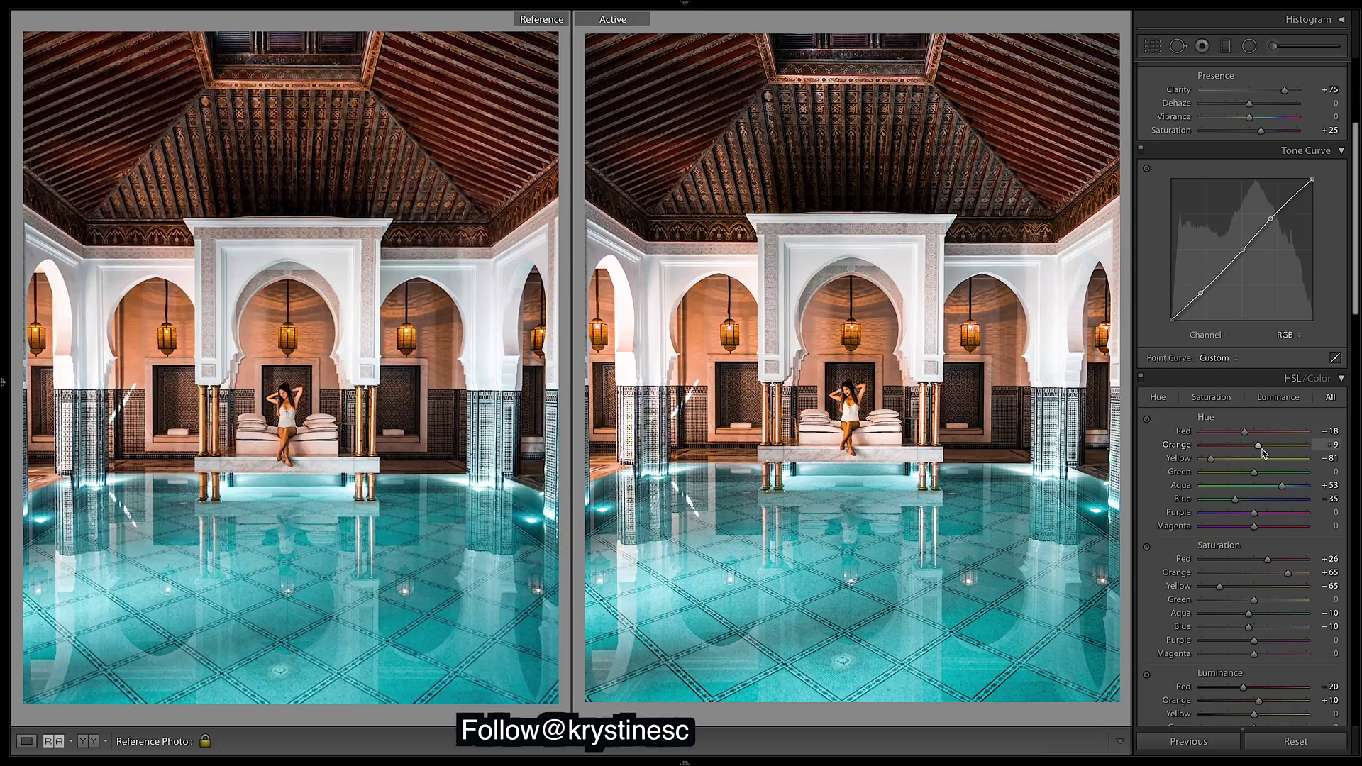
left_click_drag(1263, 454, 1262, 454)
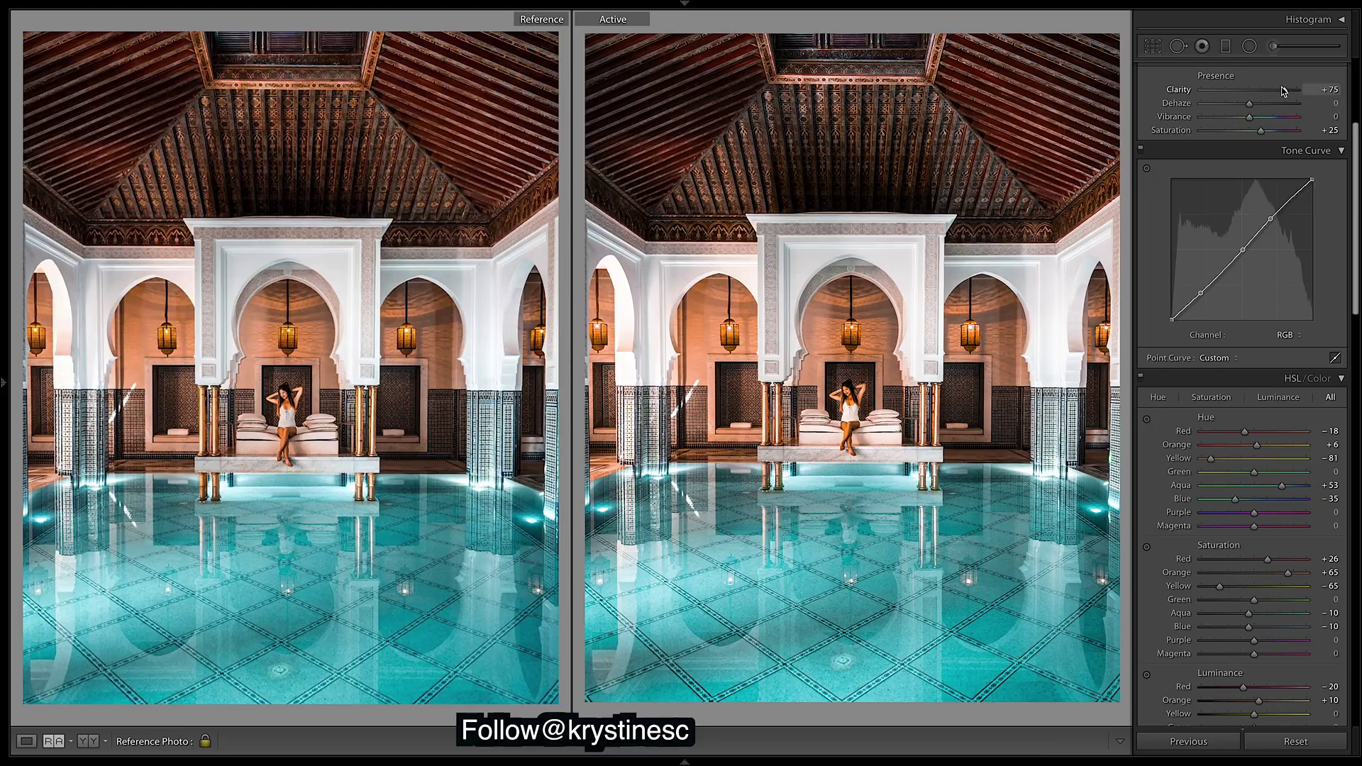
Reopen the brush mask over the daybed, fine-tune its saturation and finish the brush edit
left_click(1274, 46)
left_click(806, 430)
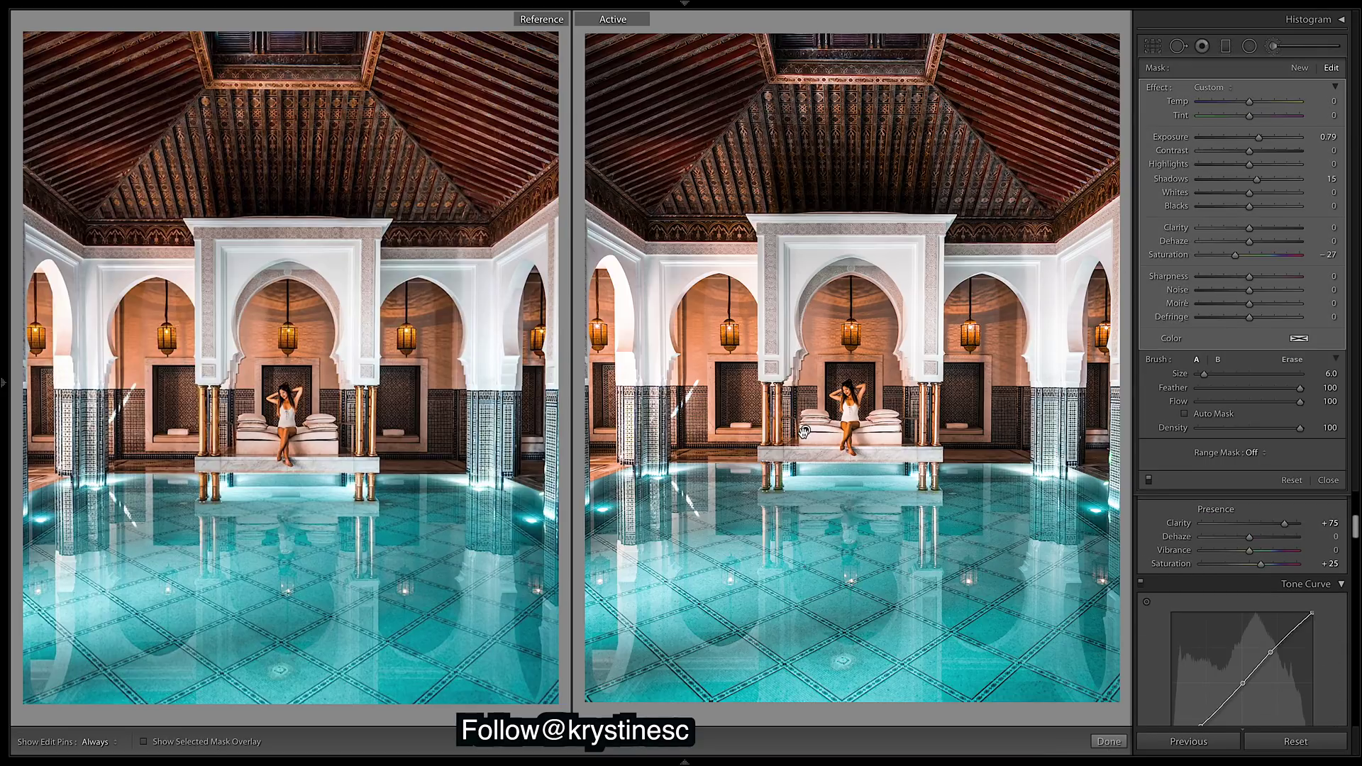
left_click_drag(1250, 255, 1232, 261)
left_click_drag(1233, 256, 1235, 260)
left_click(1109, 741)
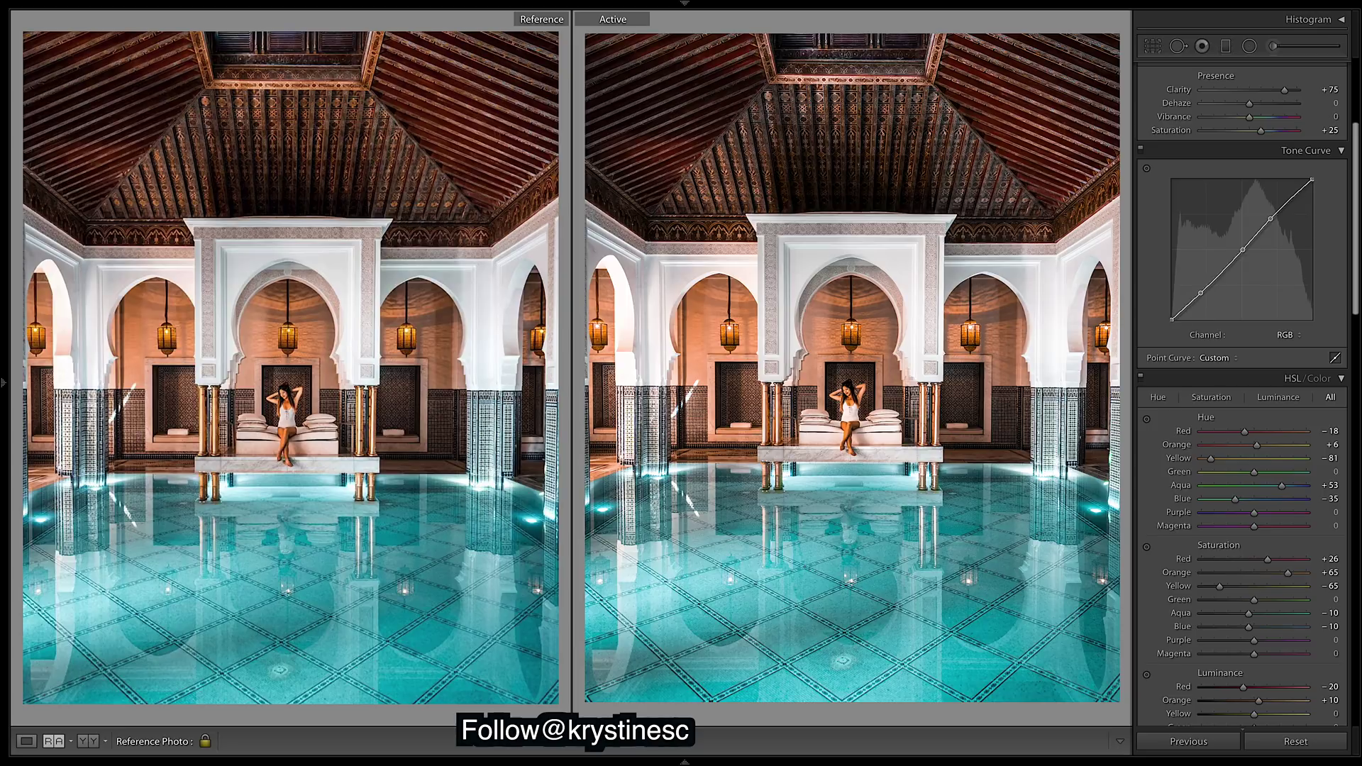
Set the sharpening amount to 112 and compare the photo before and after the edits
scroll(1302, 568, "down", 10)
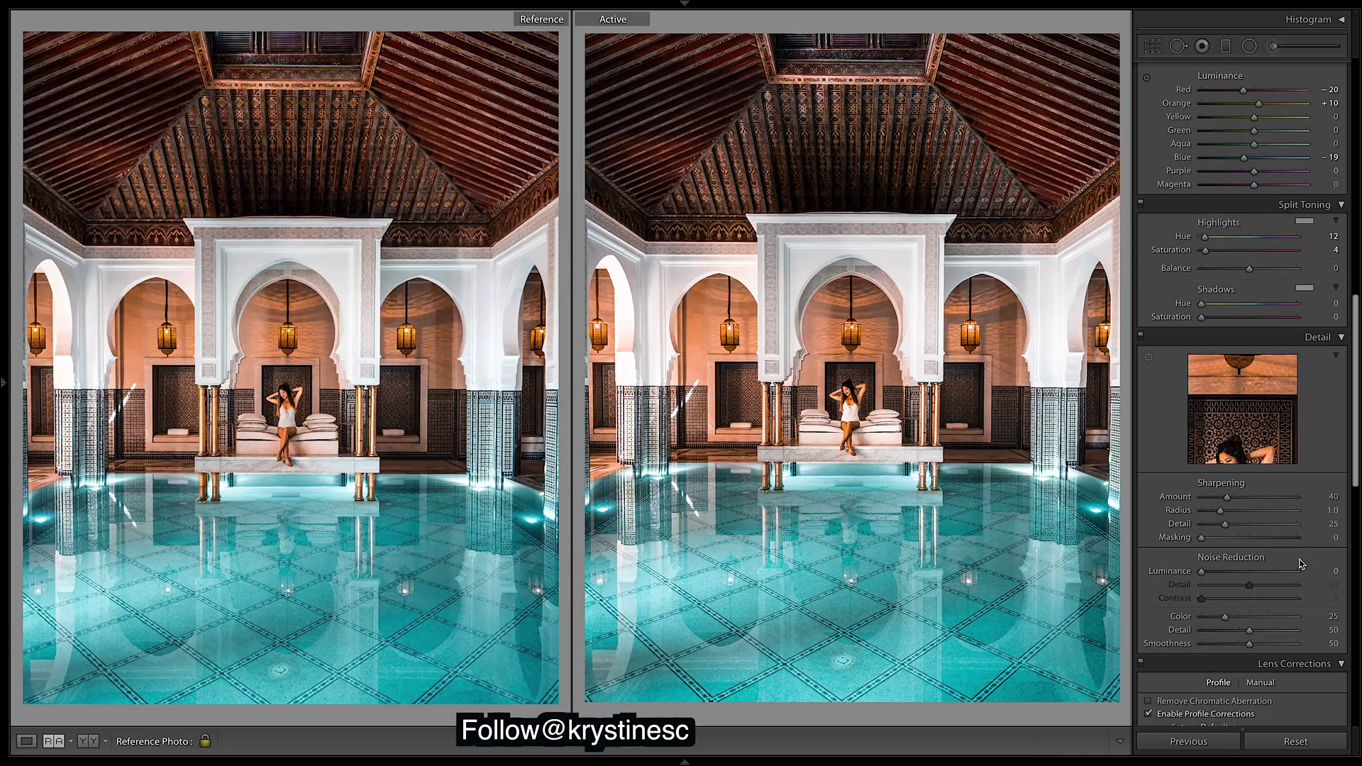
left_click(1263, 497)
left_click_drag(1263, 498, 1296, 497)
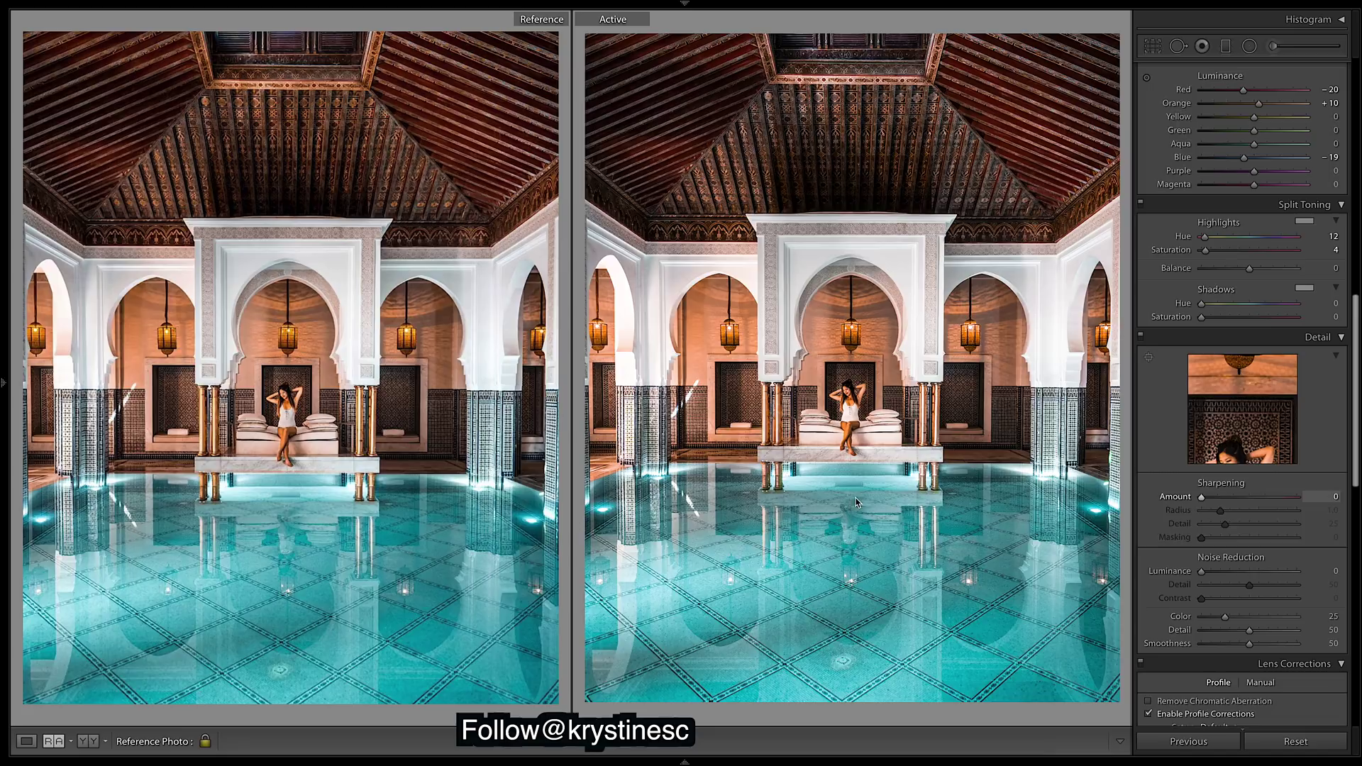
mouse_move(1297, 497)
left_mouse_down()
mouse_move(1257, 498)
mouse_move(1275, 502)
left_mouse_up()
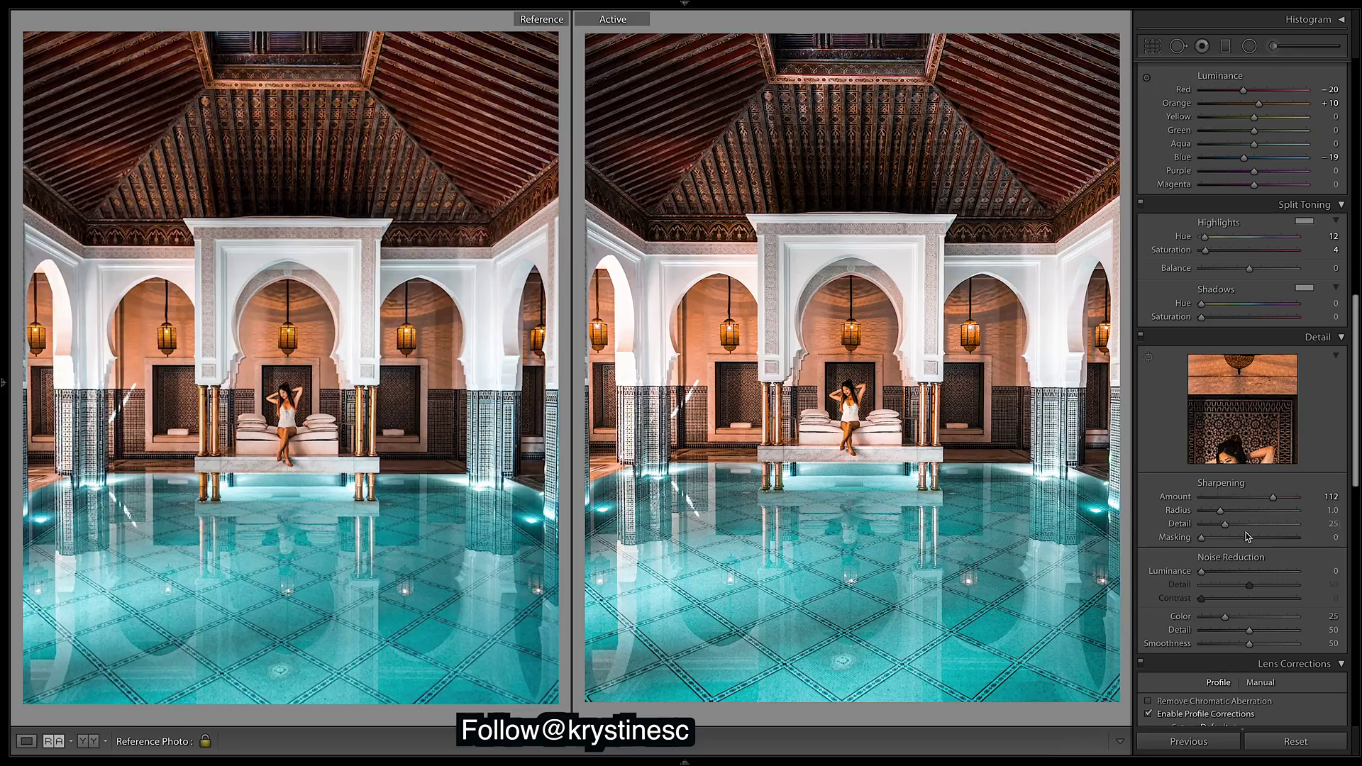
key("backslash")
key("backslash")
Try clarity at -100 and at 0, undoing both changes
scroll(1242, 369, "up", 10)
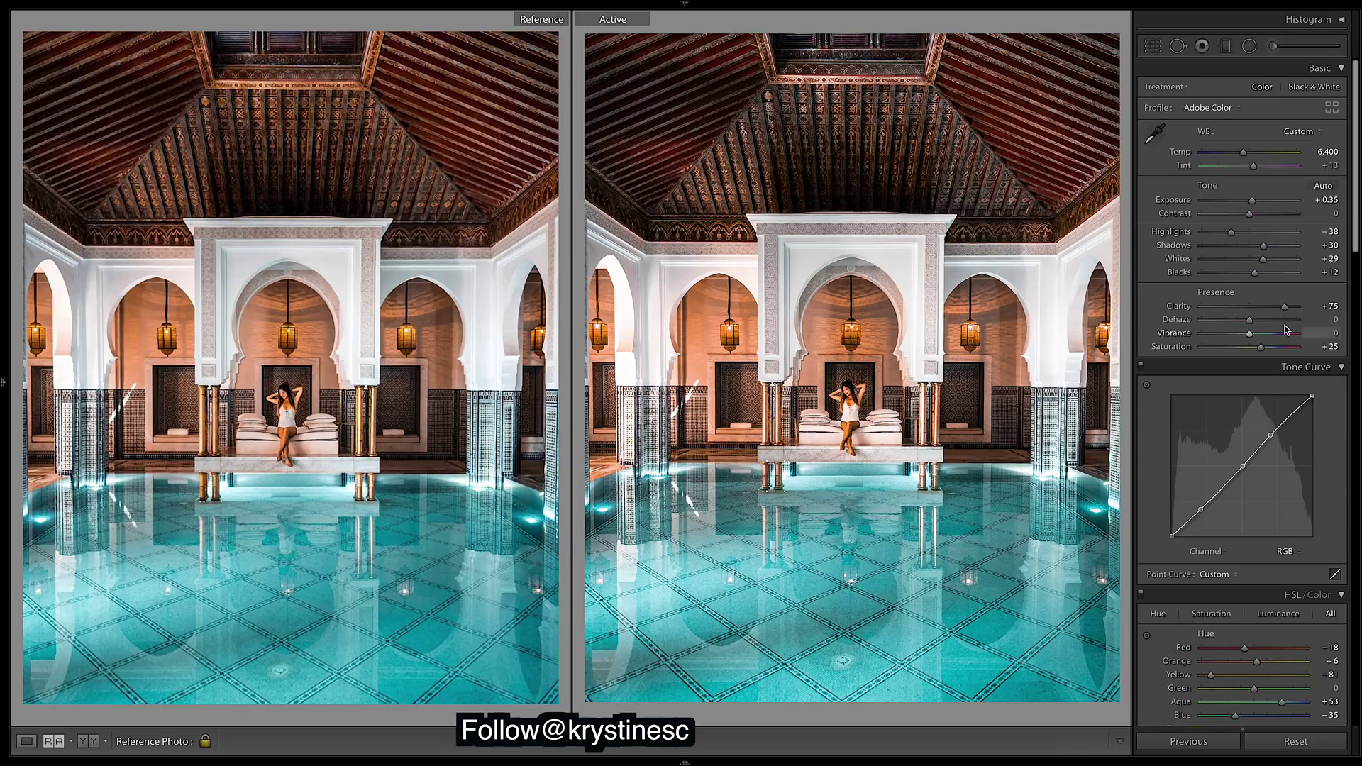
left_click_drag(1284, 307, 1098, 304)
key("ctrl+z")
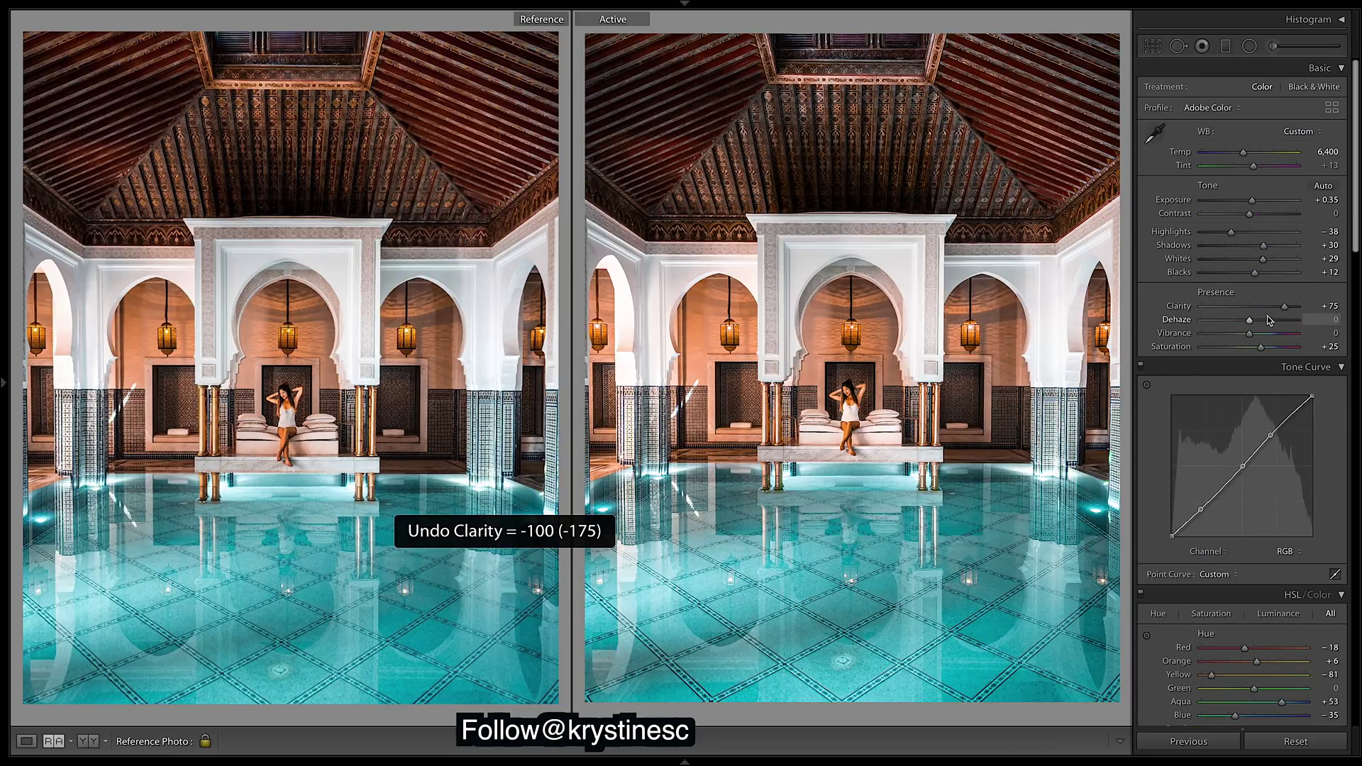
double_click(1287, 309)
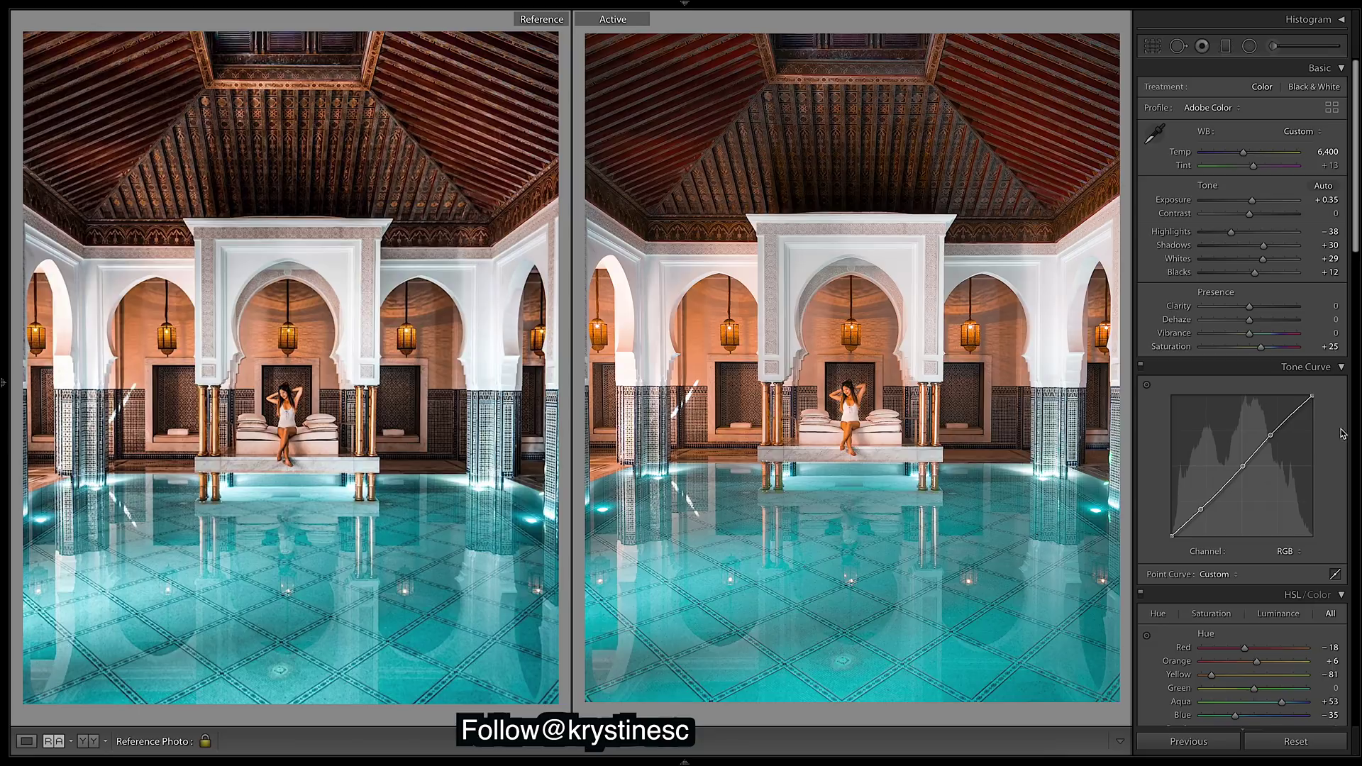
key("ctrl+z")
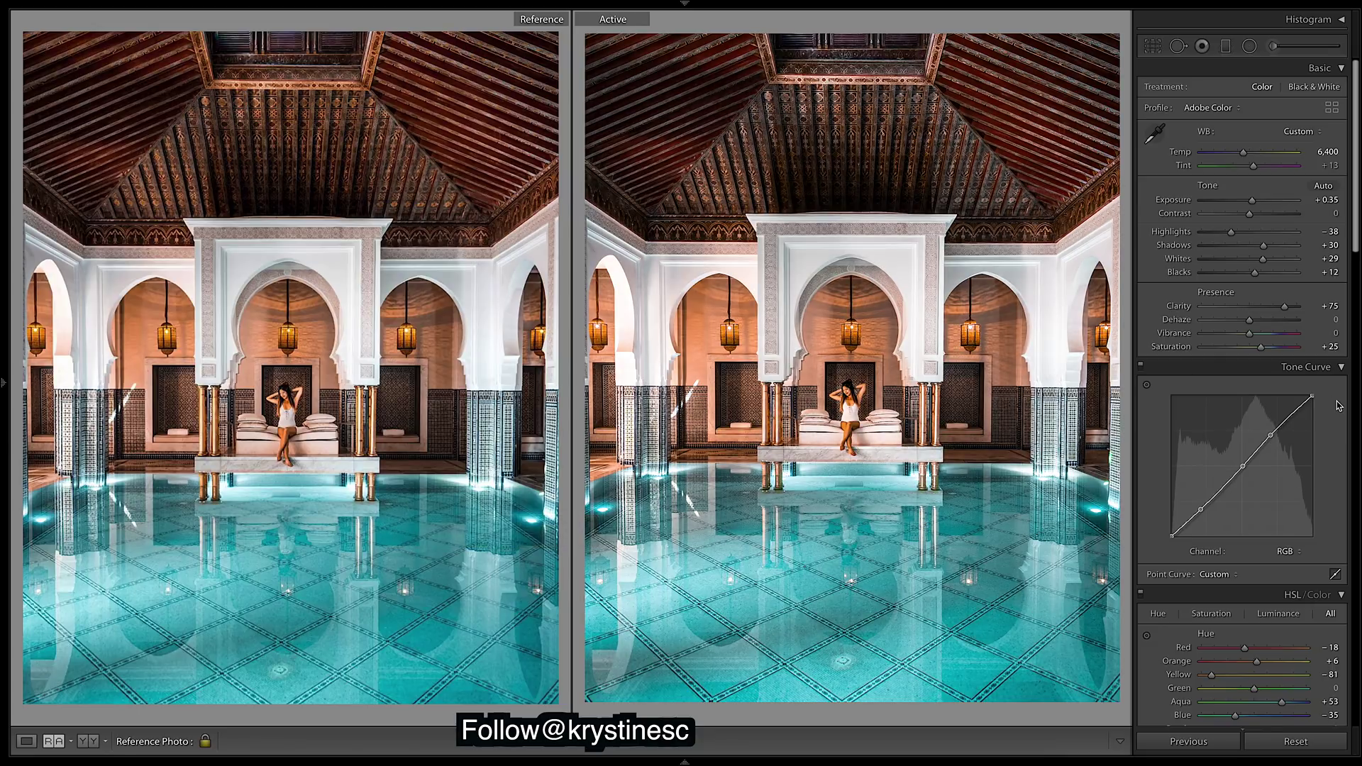
Try resetting the HSL luminance values and undo the reset
scroll(1359, 224, "down", 10)
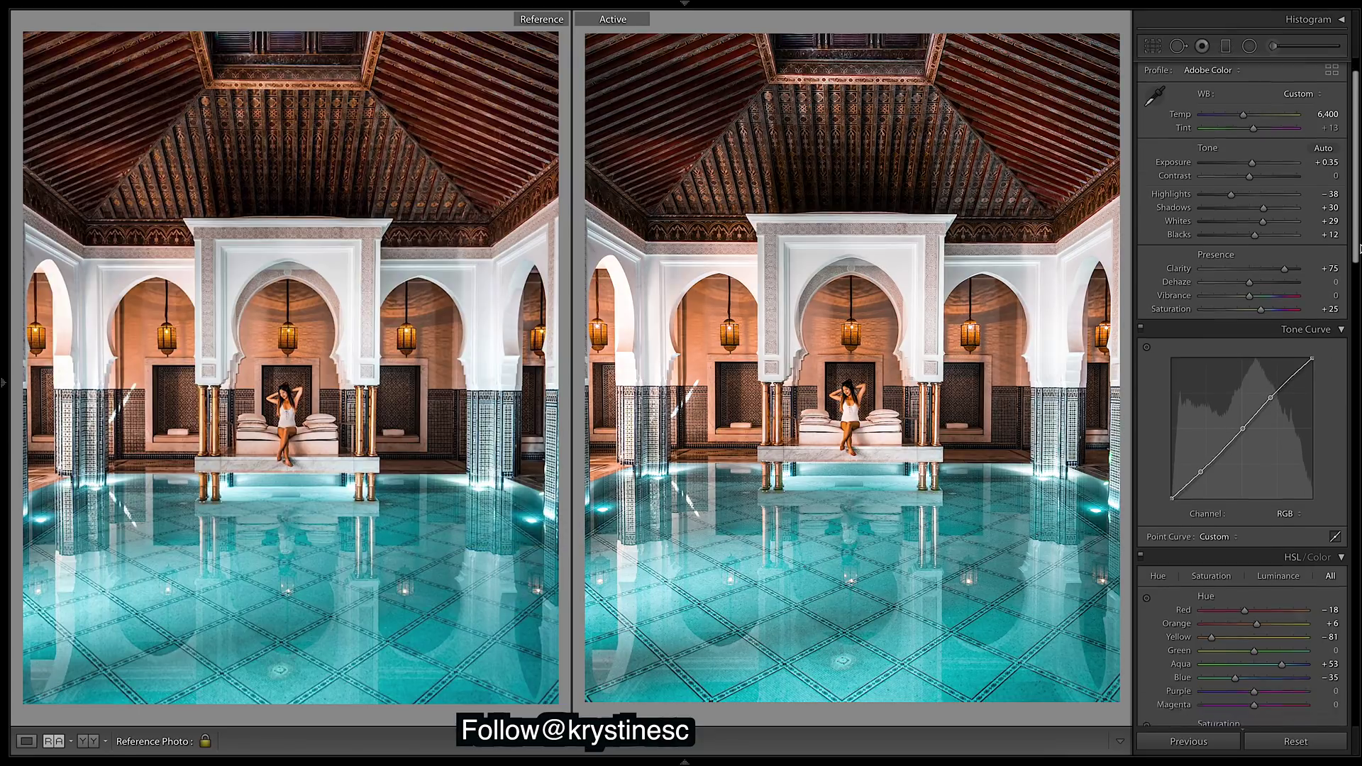
scroll(1242, 383, "down", 1)
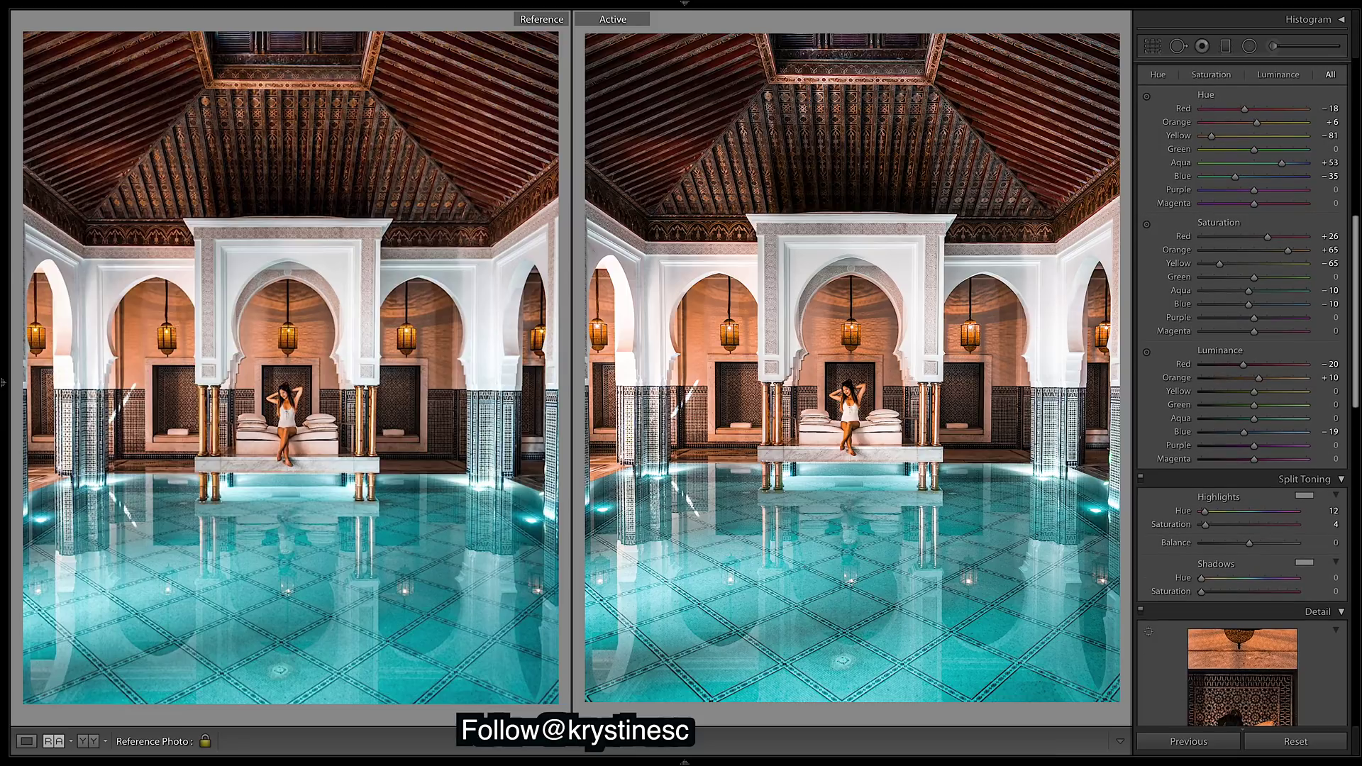
double_click(1221, 352)
key("ctrl+z")
scroll(1308, 483, "down", 10)
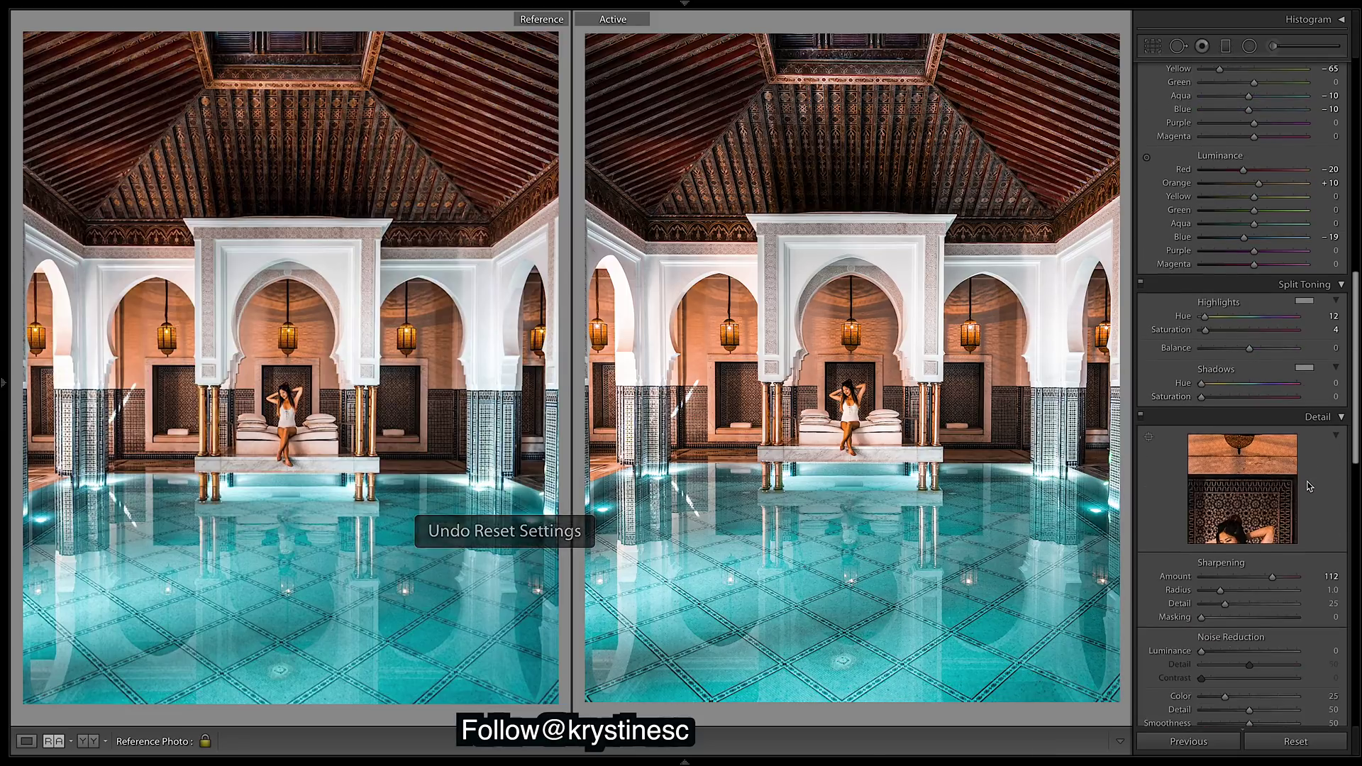
Set the yellow saturation to -55 and the red saturation to +35
scroll(1308, 483, "down", 10)
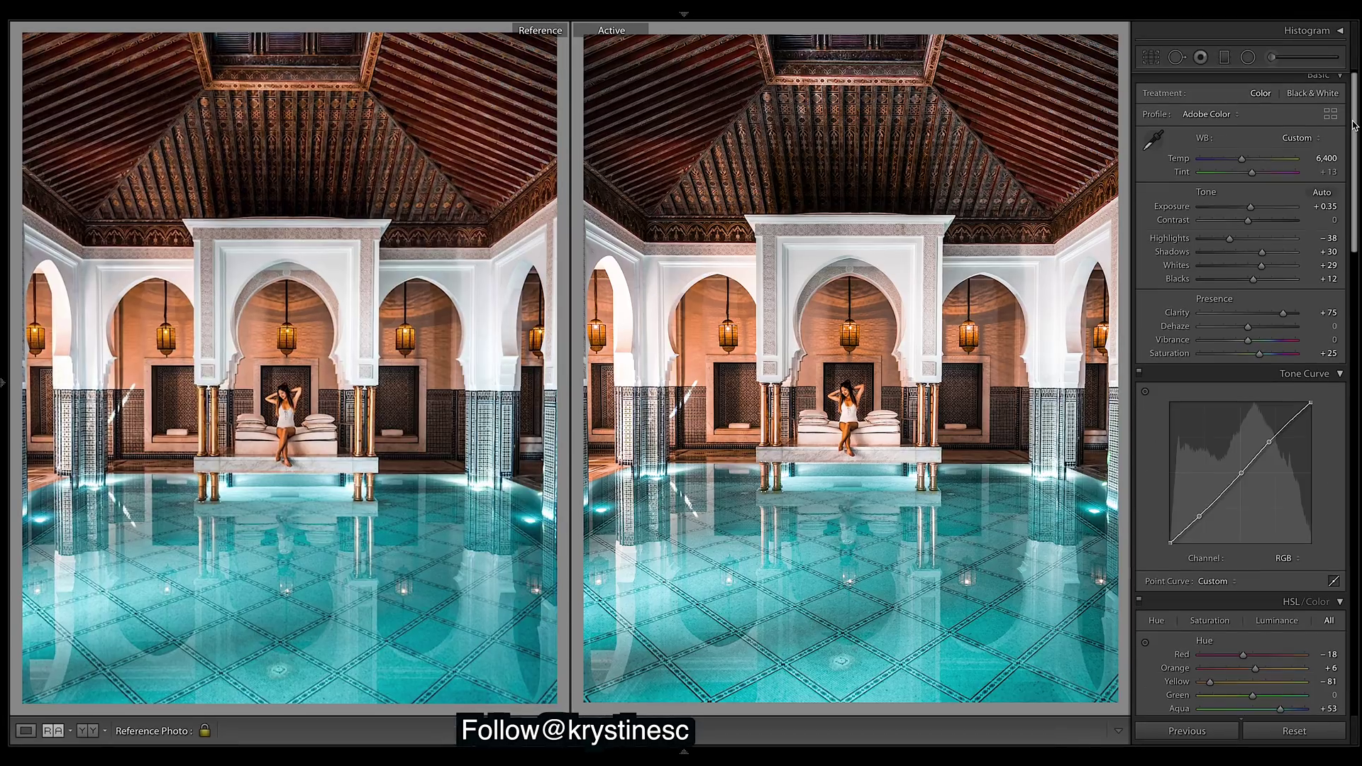
scroll(1355, 142, "down", 1)
scroll(1353, 149, "down", 3)
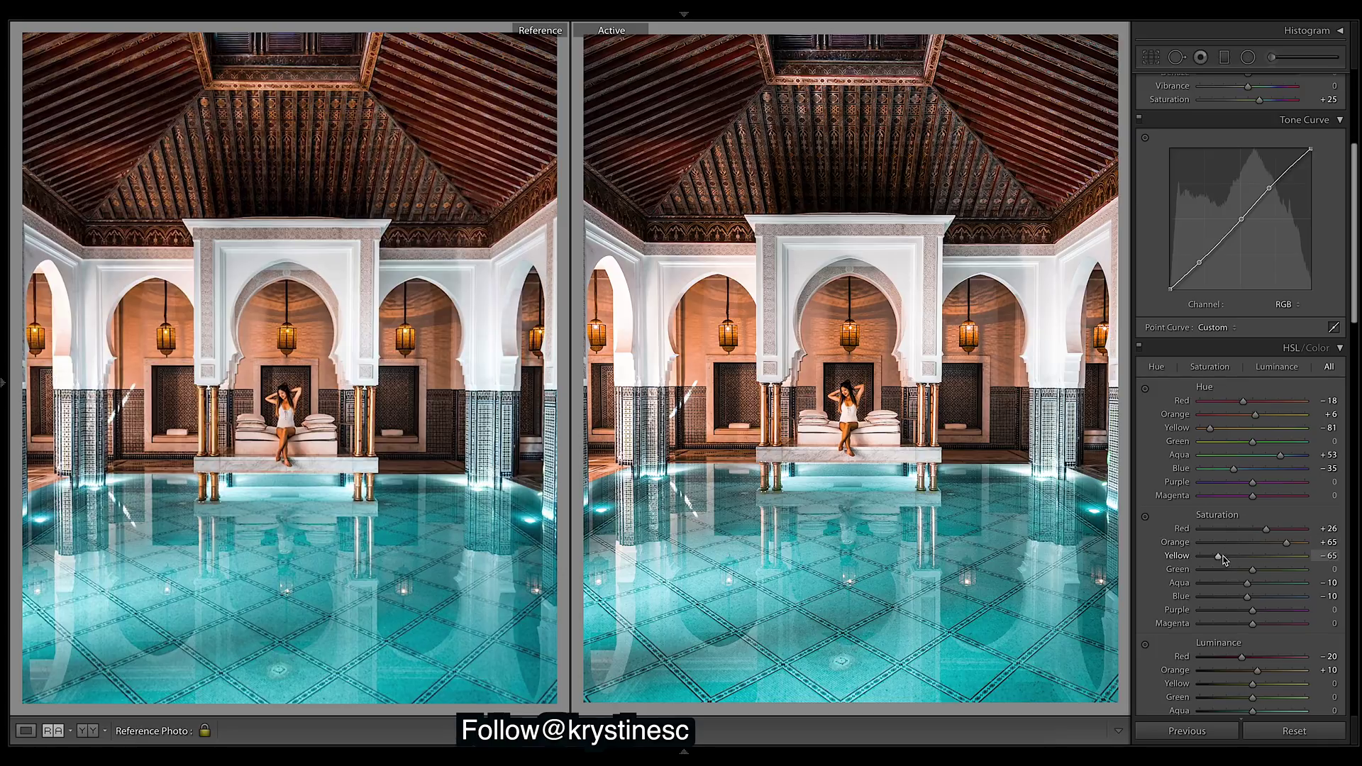
left_click_drag(1219, 556, 1227, 560)
key("ctrl+z")
left_click_drag(1223, 556, 1229, 561)
left_click_drag(1270, 531, 1272, 531)
Set the blacks to +5 in the basic tone adjustments
scroll(1352, 262, "up", 2)
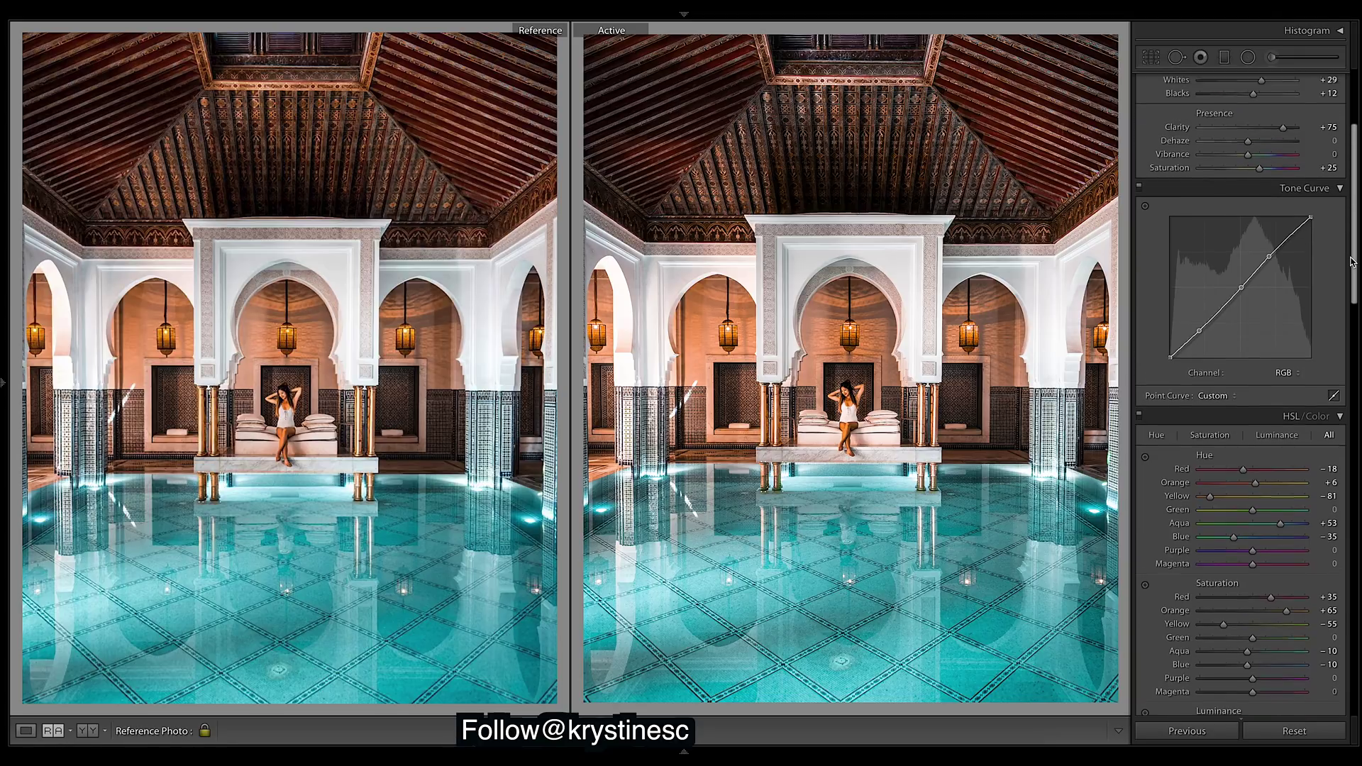
scroll(1352, 261, "up", 5)
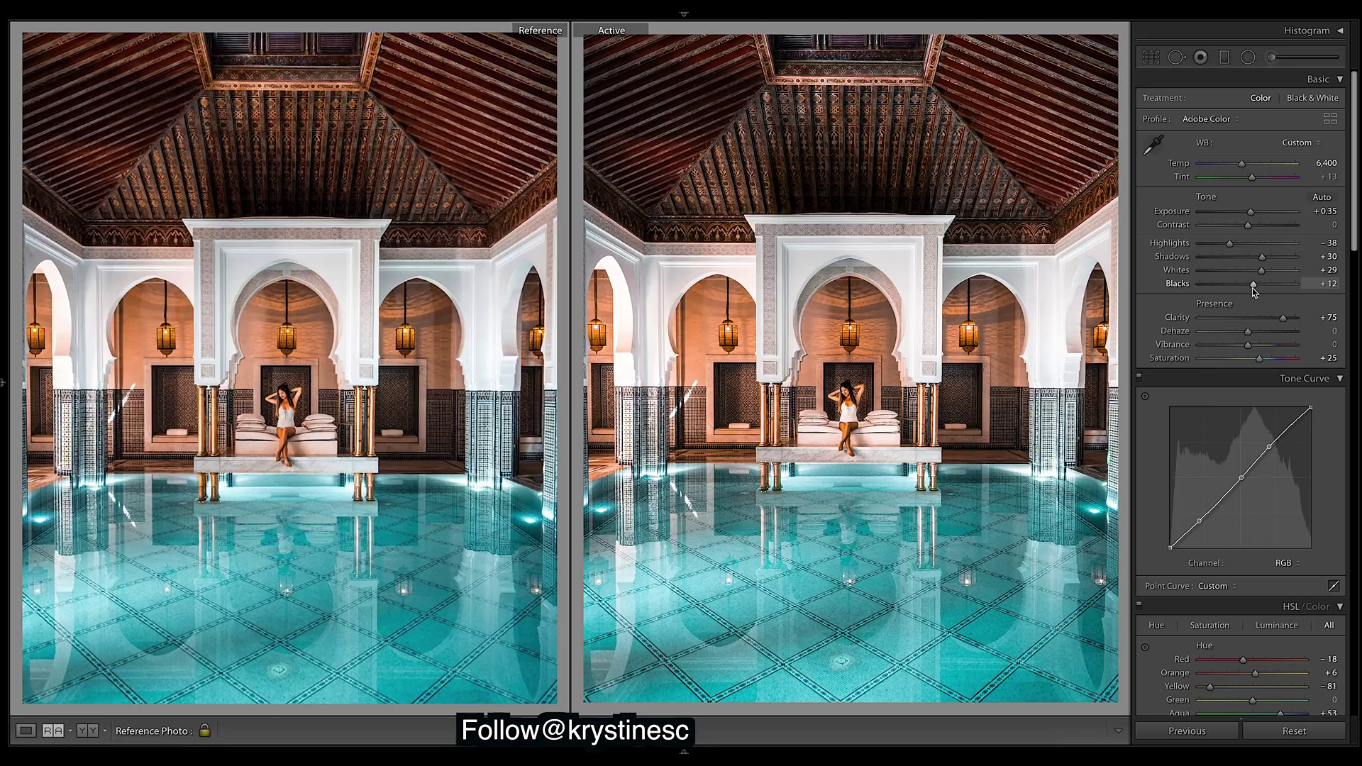
left_click_drag(1253, 285, 1249, 284)
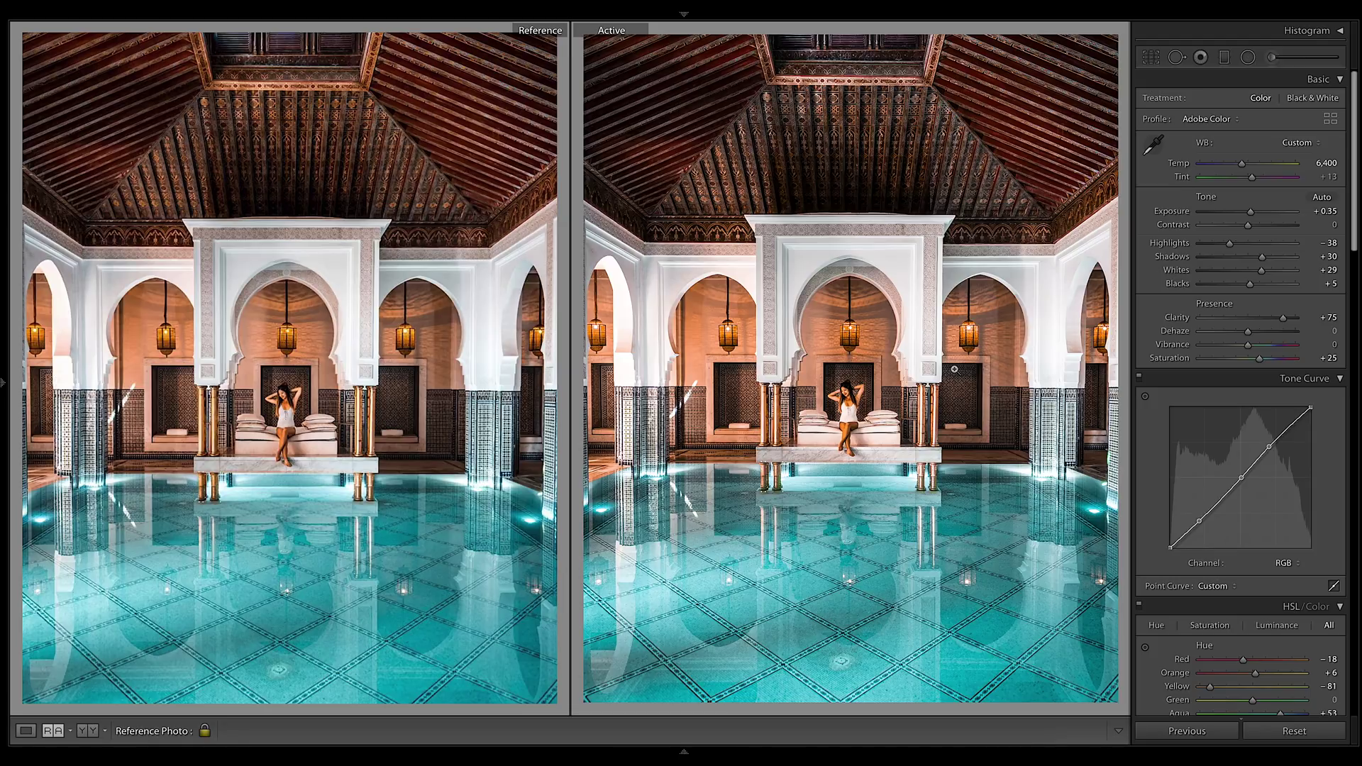
Compare the edited photo with its original state, first beside the reference image and then on its own in the single-photo view
key("backslash")
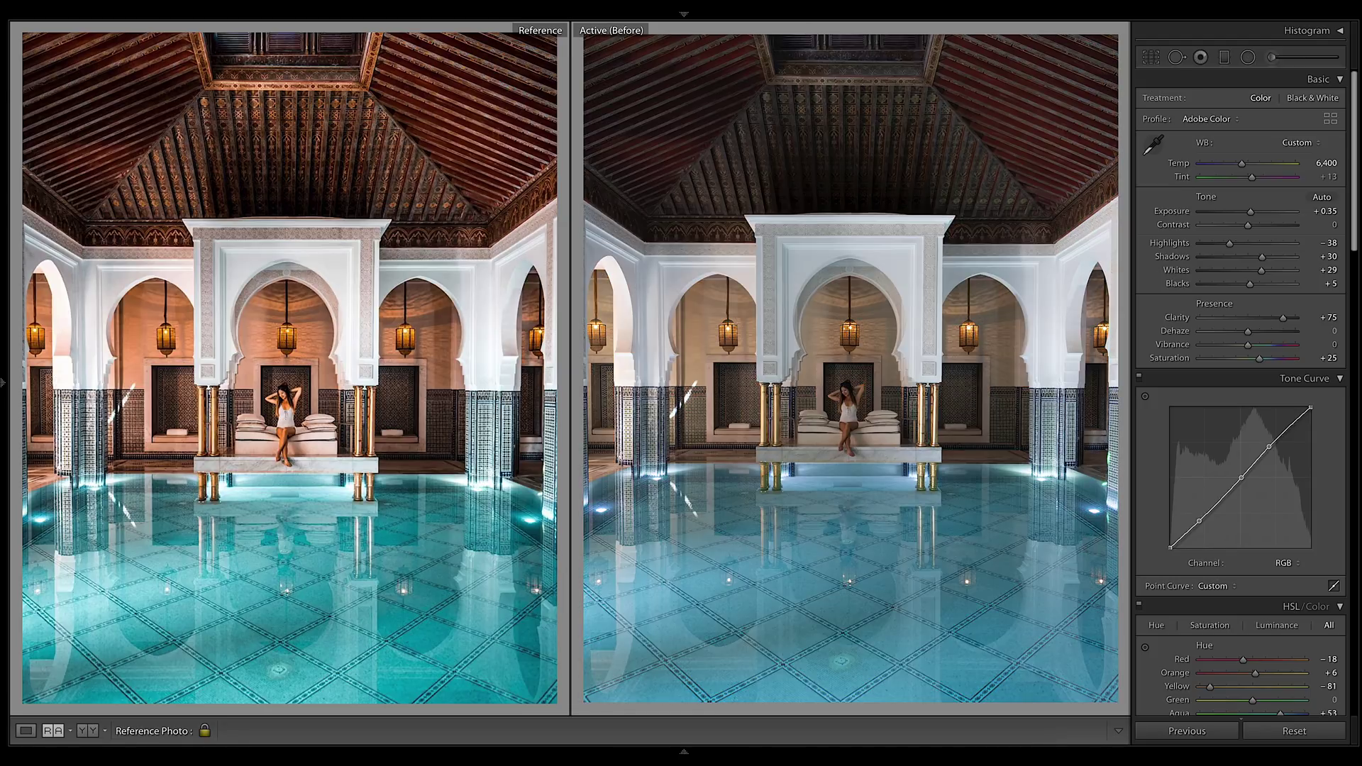
key("backslash")
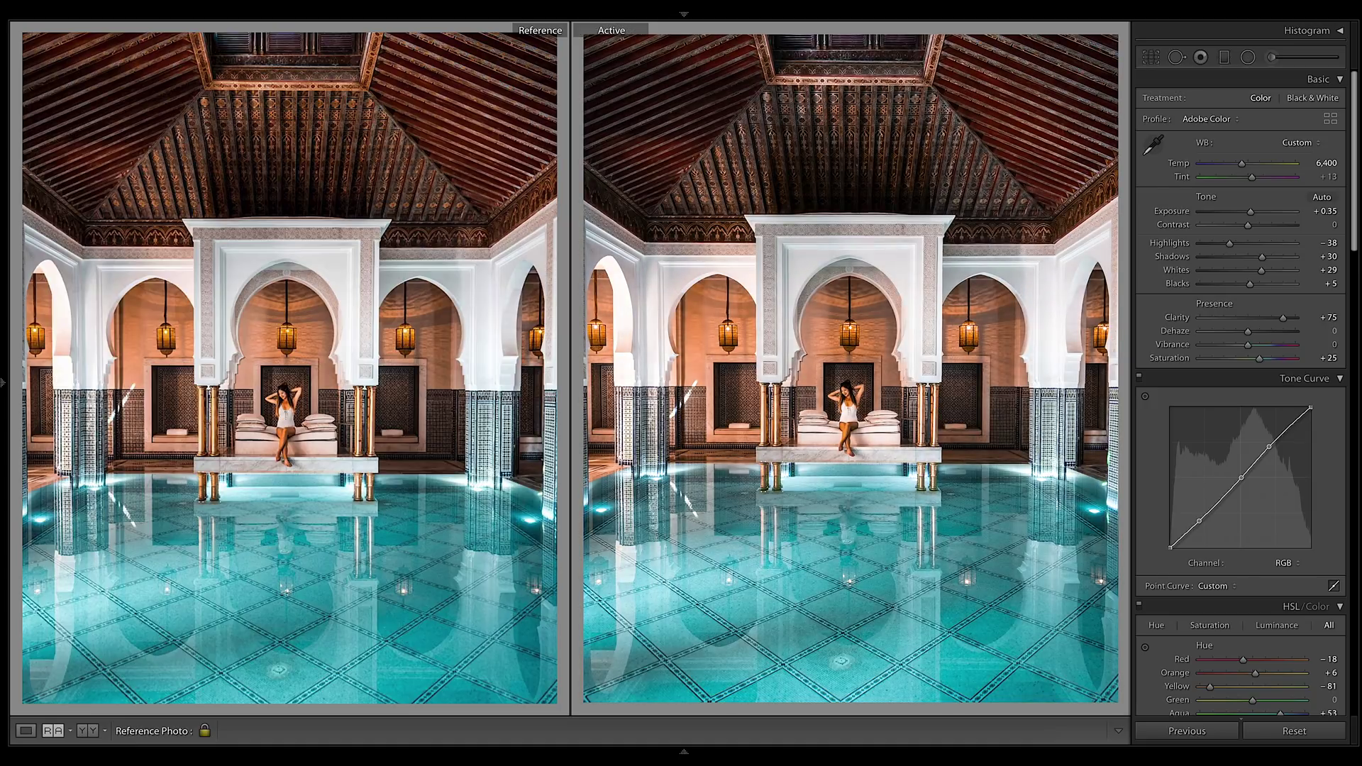
key("d")
key("backslash")
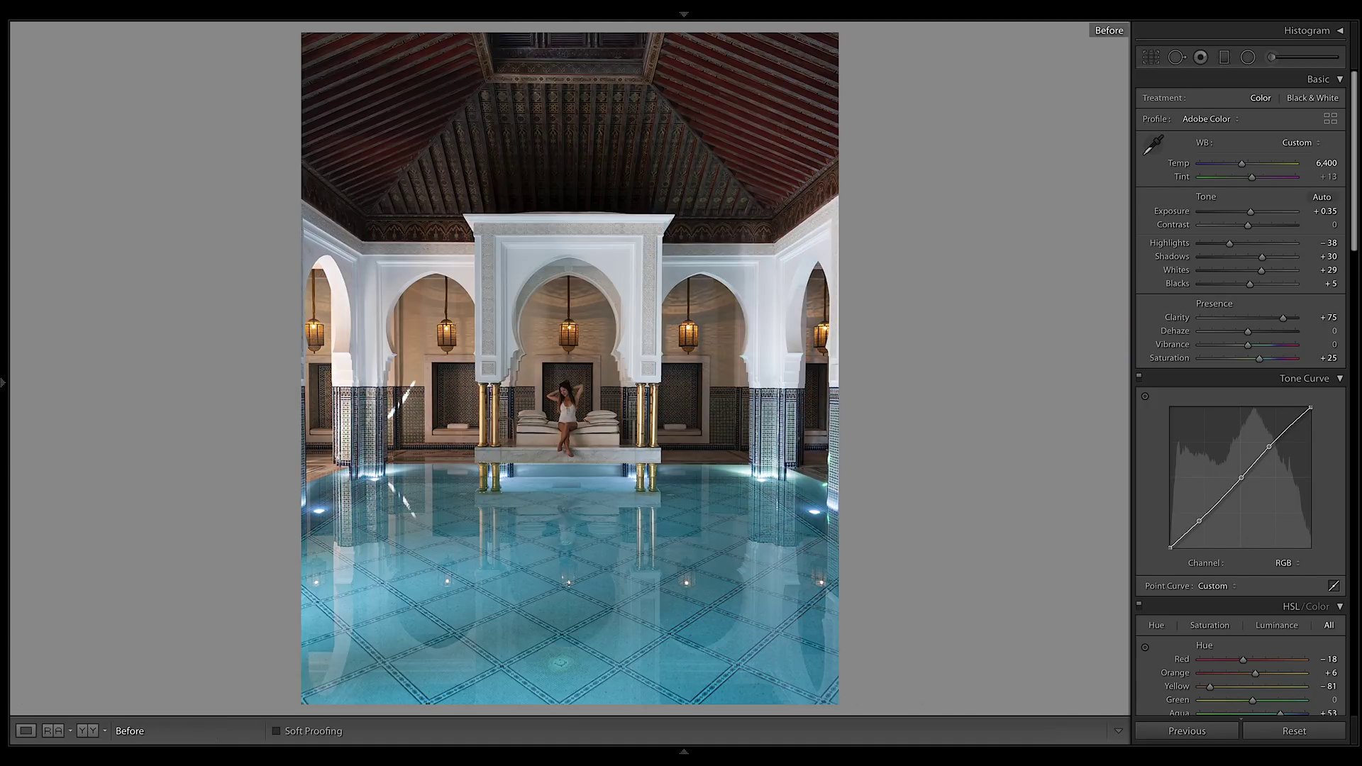
key("backslash")
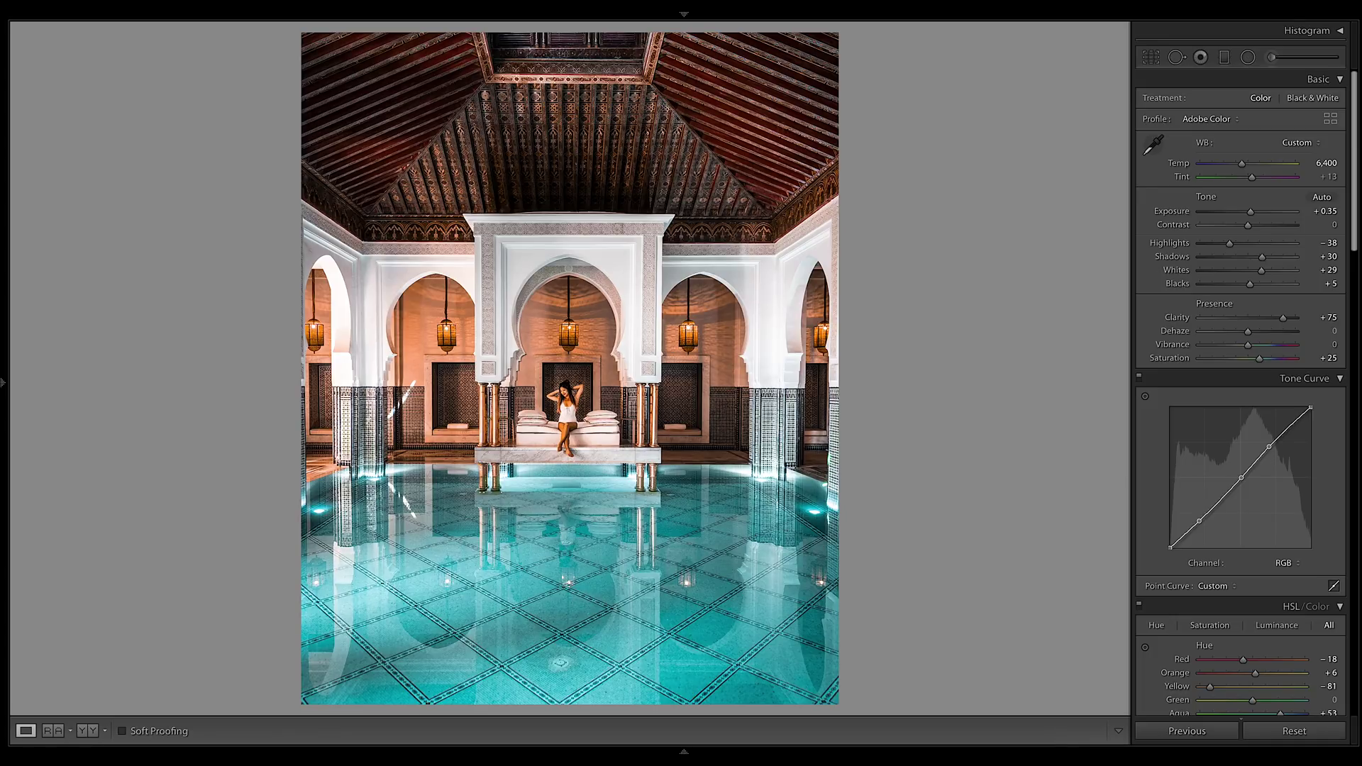